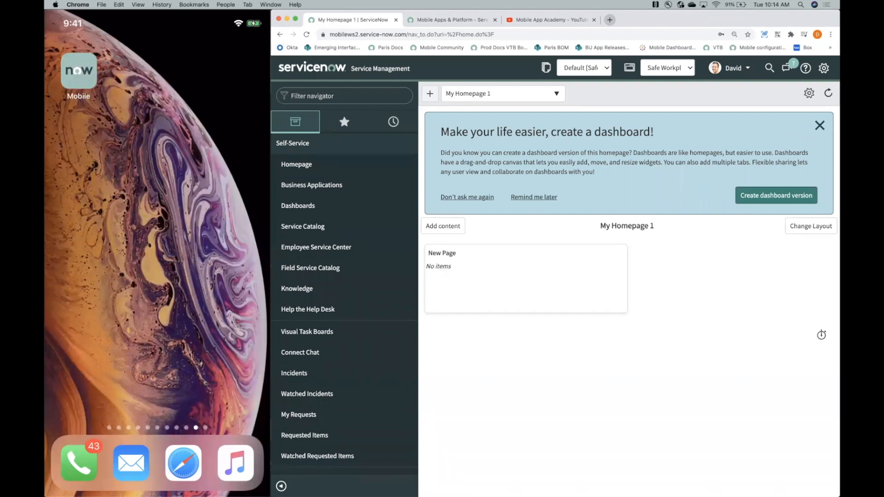
# - Open the Now Mobile app on the phone and view its Services and Information sections
pyautogui.click(79, 71)
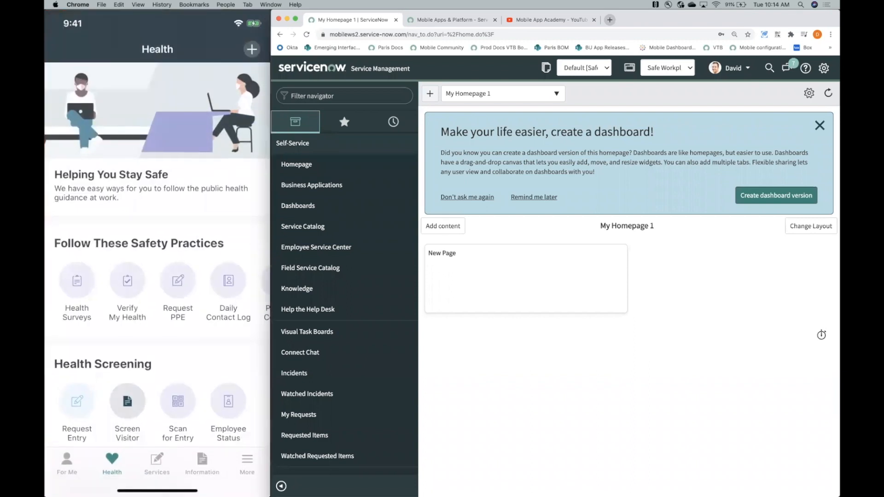
pyautogui.click(157, 464)
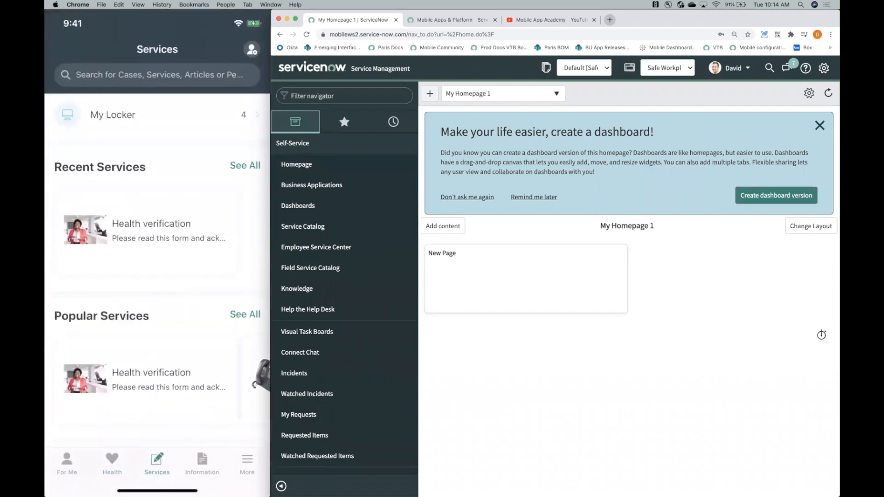
pyautogui.click(202, 464)
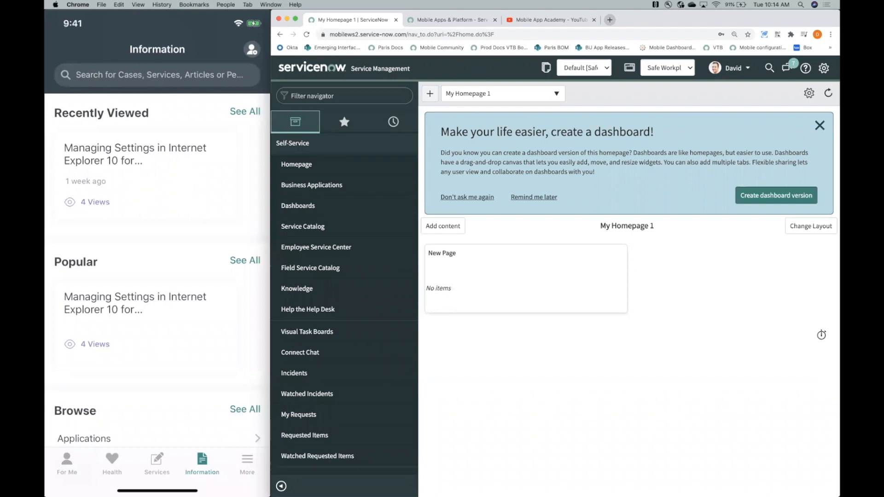
# - Look through the Mobile App Academy playlist on YouTube, then return to the ServiceNow instance
pyautogui.click(447, 23)
pyautogui.click(544, 20)
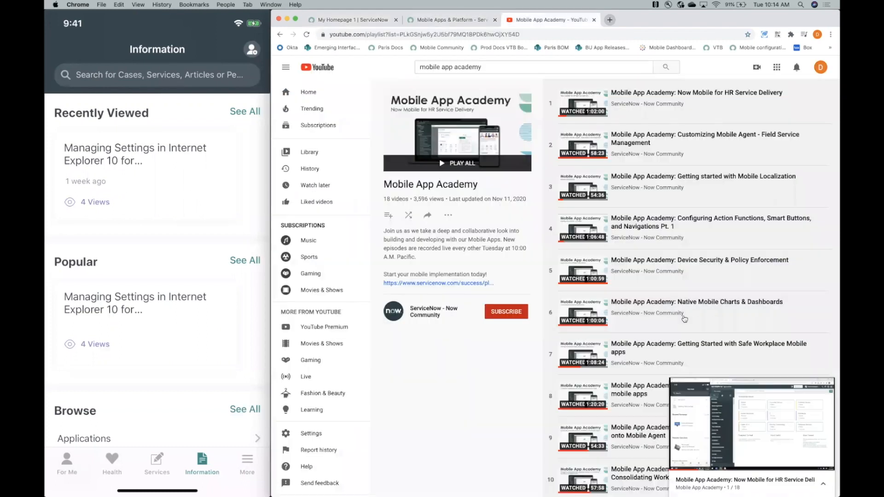
pyautogui.scroll(-7, 685, 319)
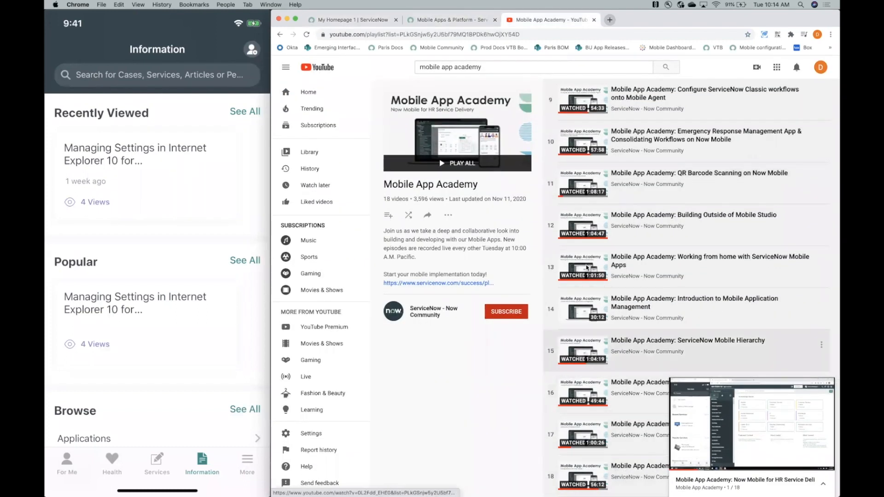
pyautogui.click(365, 22)
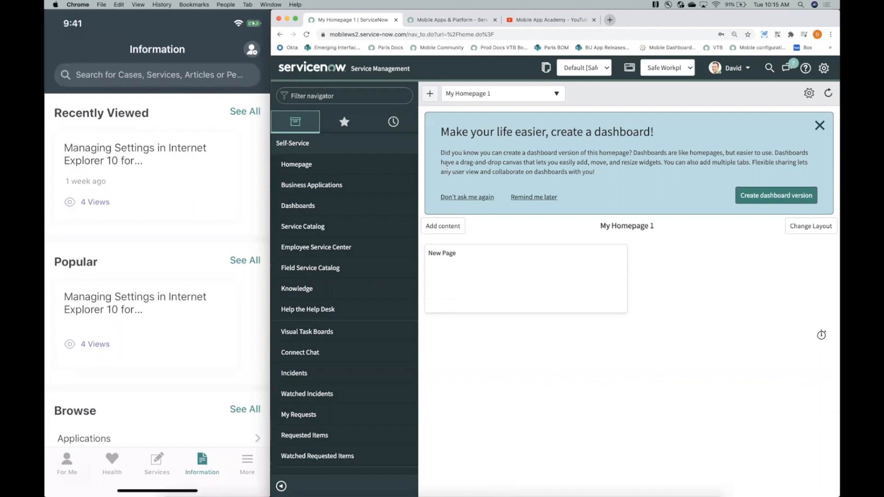
# - Find Plugins in the navigator using "plugin" and go from its All Applications page to the ServiceNow Store
pyautogui.click(353, 90)
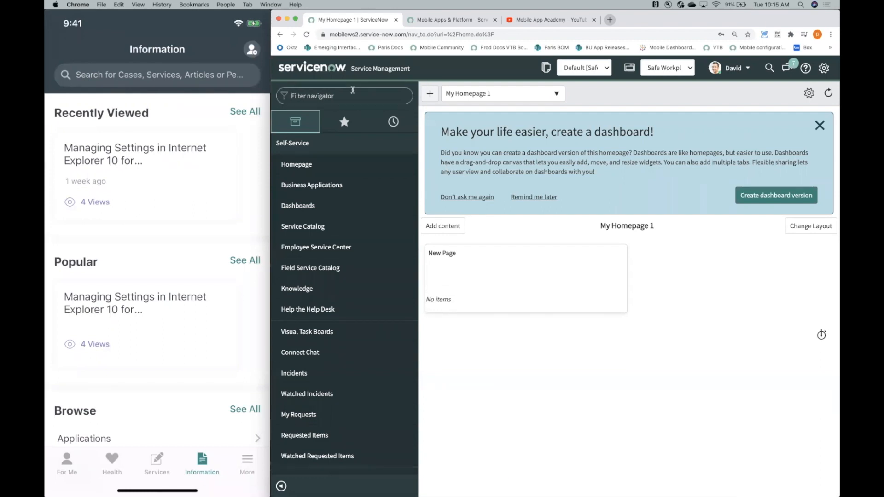
pyautogui.write('plugin')
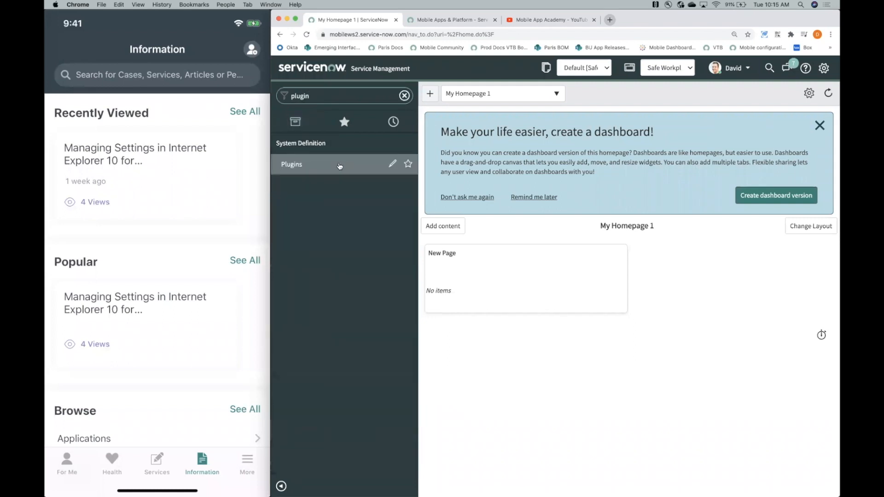
pyautogui.click(339, 166)
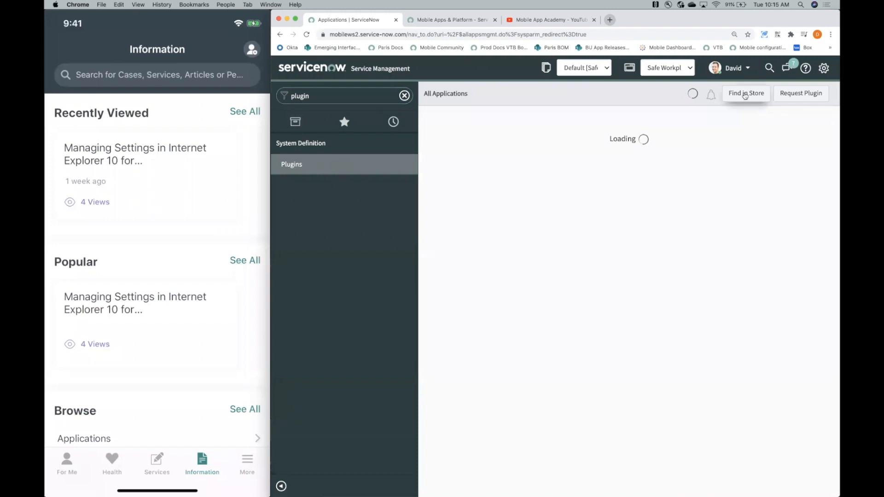
pyautogui.click(745, 94)
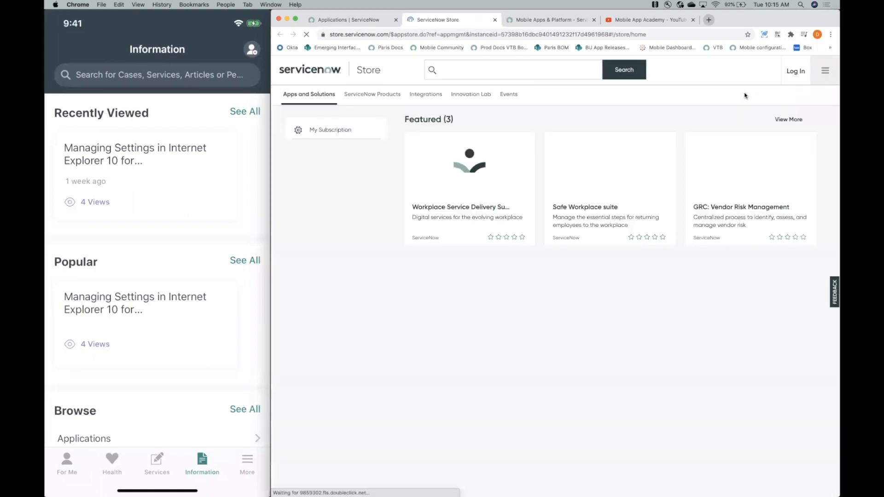
# - Search the ServiceNow Store for "safe workplace suite" and open the Safe Workplace suite listing
pyautogui.rightClick(557, 70)
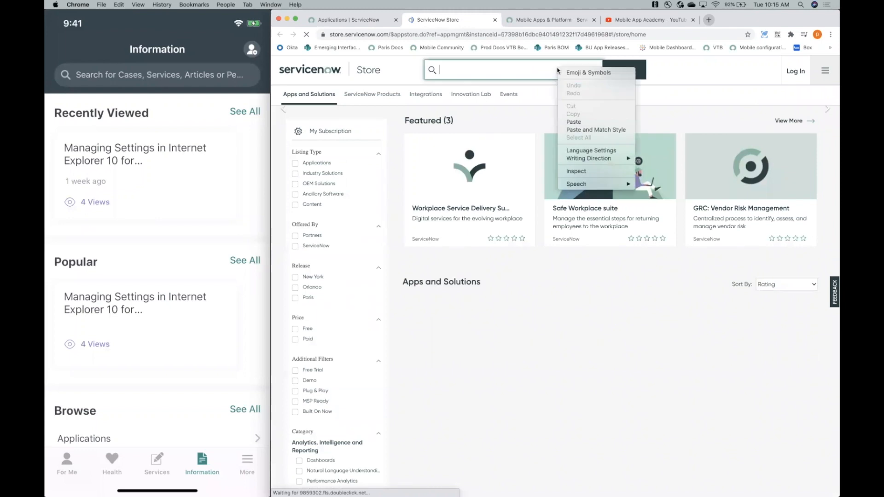
pyautogui.click(505, 70)
pyautogui.write('safe workplac sui')
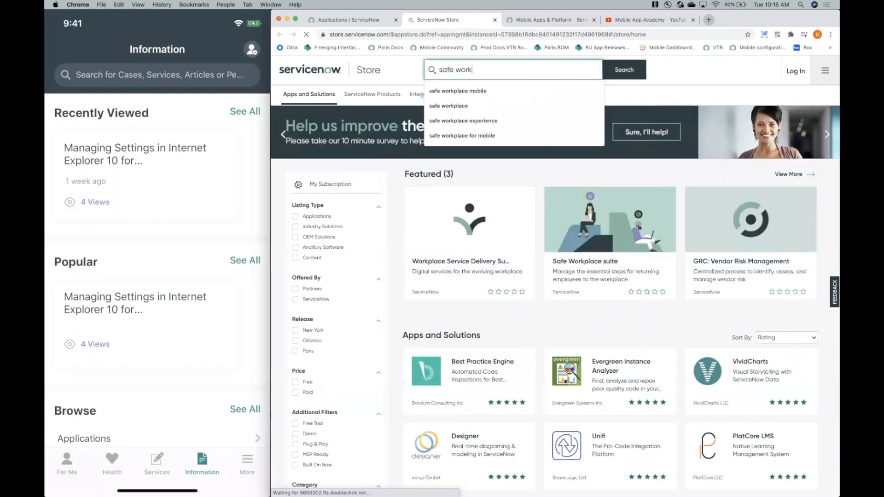
pyautogui.press('BackSpace')
pyautogui.press('BackSpace')
pyautogui.press('BackSpace')
pyautogui.press('BackSpace')
pyautogui.write('e suirte')
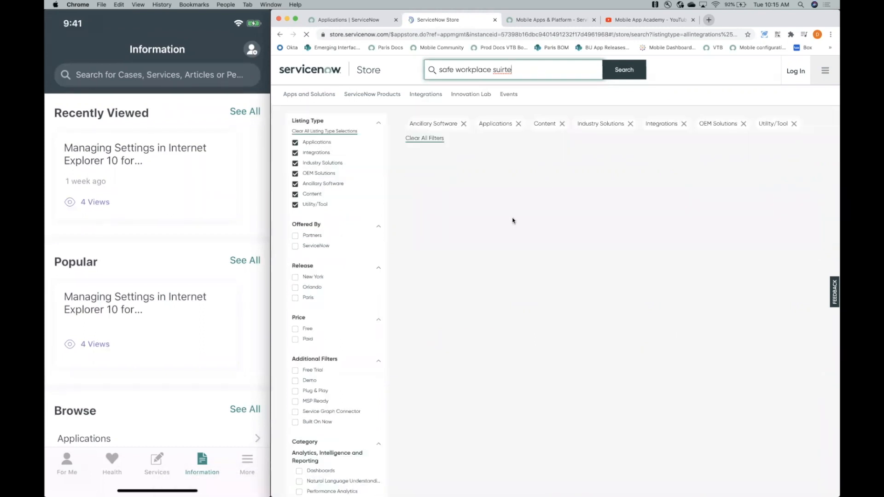
pyautogui.press('BackSpace')
pyautogui.press('BackSpace')
pyautogui.write('te')
pyautogui.press('Return')
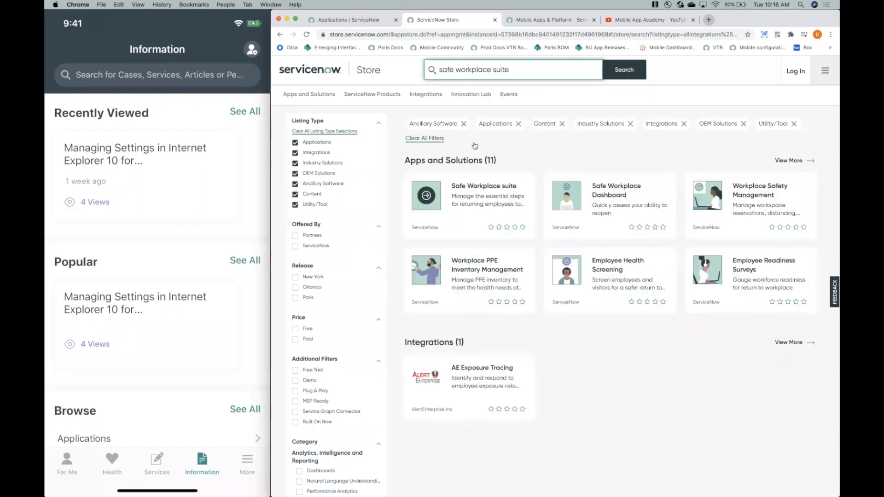
pyautogui.click(482, 194)
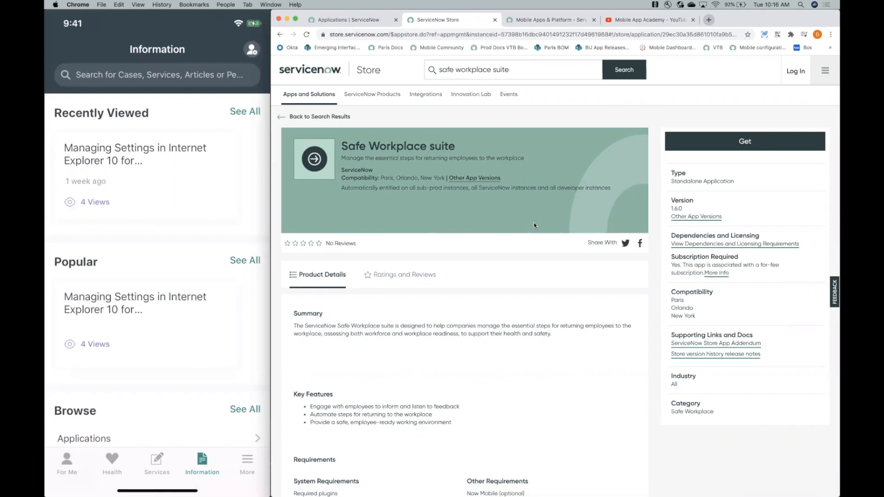
# - Search the Store for "safe workplace for mobile" and open the Safe Workplace for mobile listing
pyautogui.moveTo(546, 76); pyautogui.dragTo(383, 49)
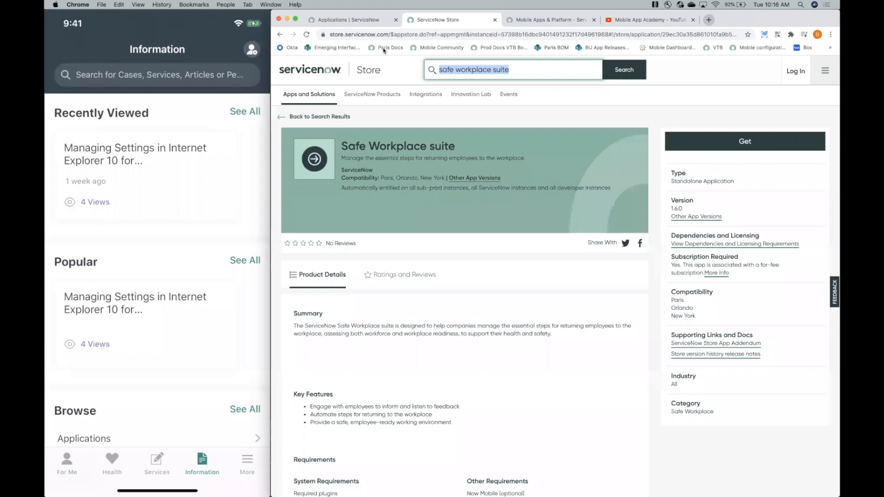
pyautogui.write('safe workplace ')
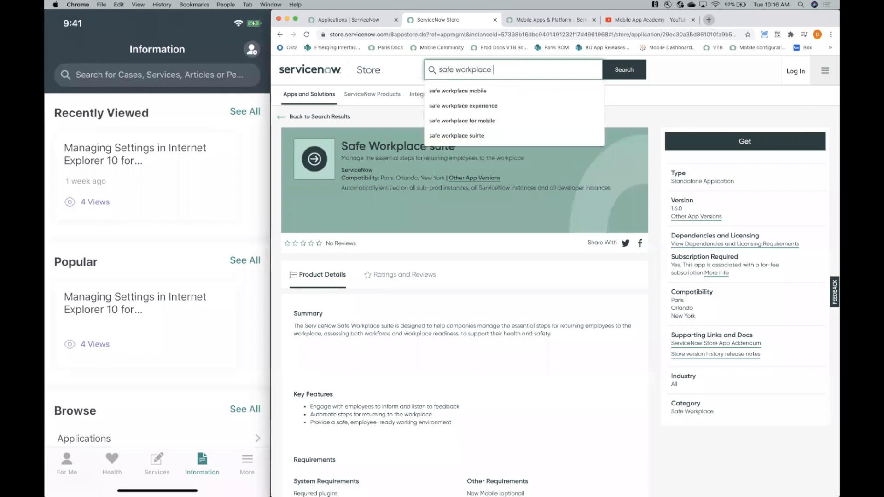
pyautogui.write('for mobile')
pyautogui.press('Return')
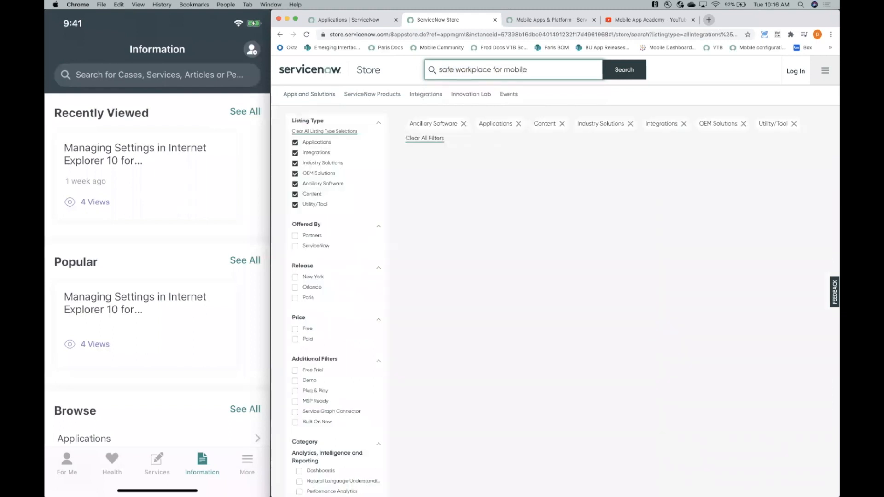
pyautogui.click(458, 203)
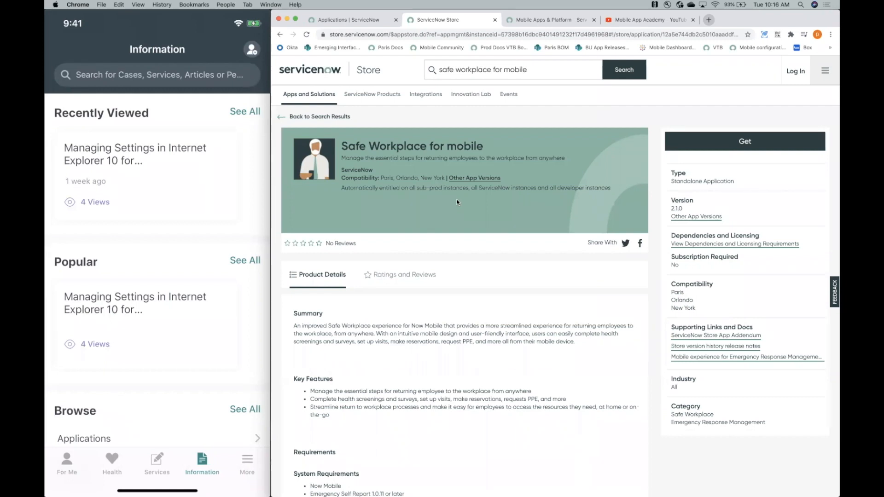
# - Search the Store for "safe workplace dashboard" and open the Safe Workplace Dashboard listing
pyautogui.moveTo(74, 414)
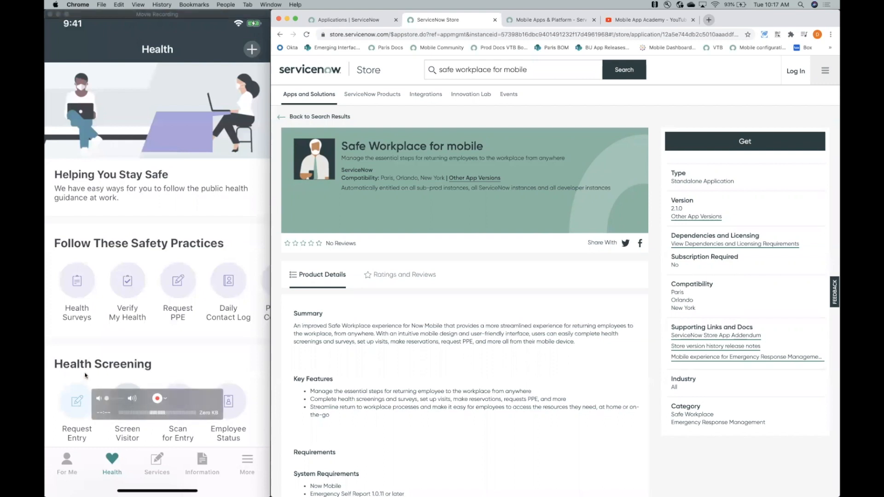
pyautogui.tripleClick(548, 70)
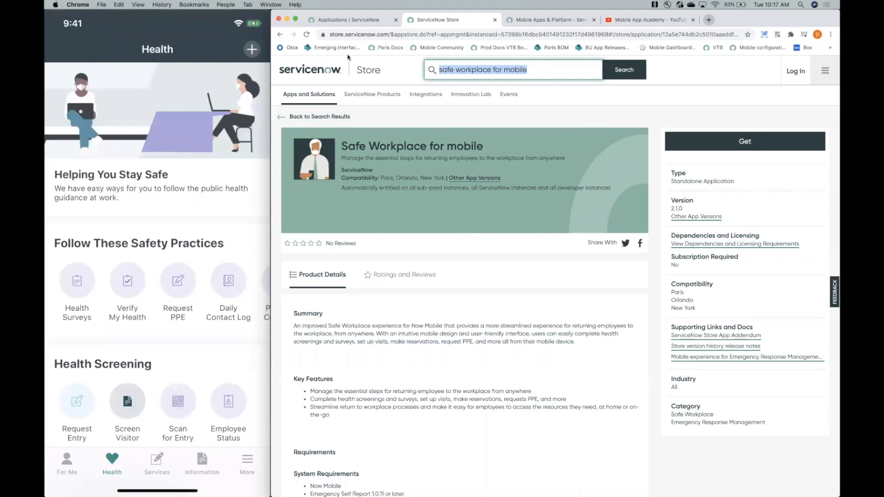
pyautogui.write('safe workplac')
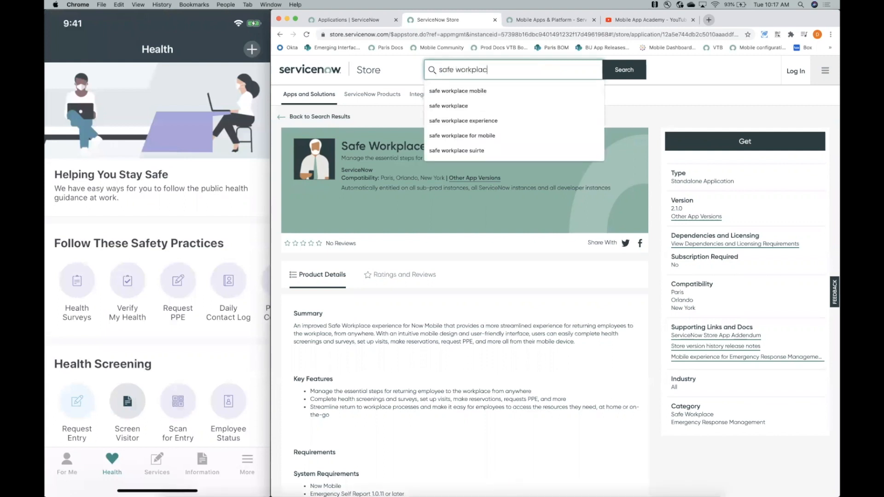
pyautogui.write('e dashboard')
pyautogui.press('Return')
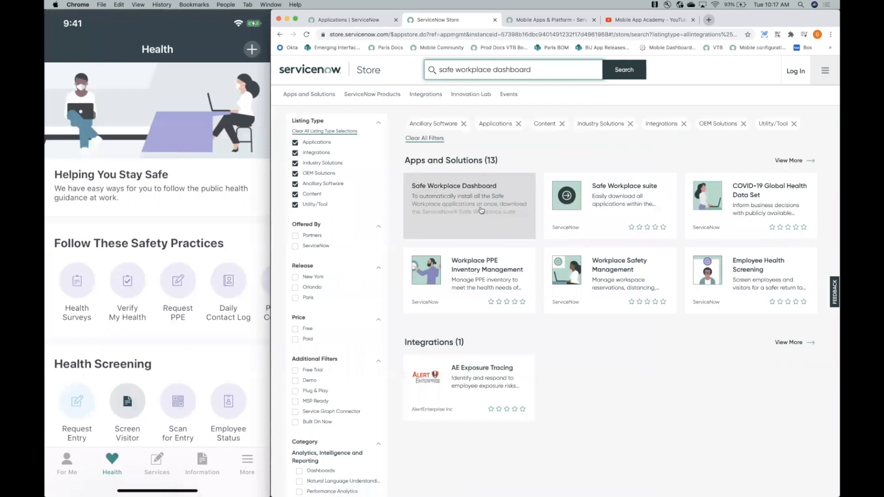
pyautogui.click(481, 210)
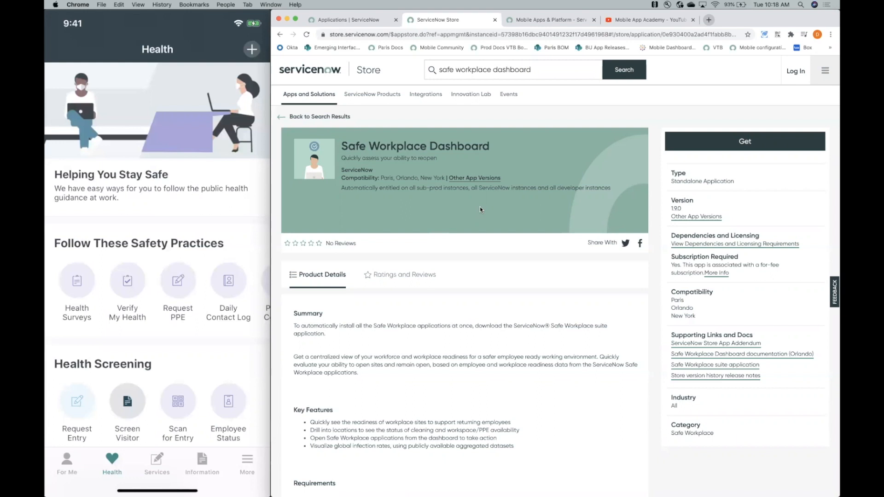
# - Examine the mobile app's Health page, from the safety practices and health screening shortcuts through PPE inventory, health status and My Team
pyautogui.moveTo(200, 224)
pyautogui.scroll(-3, 155, 155)
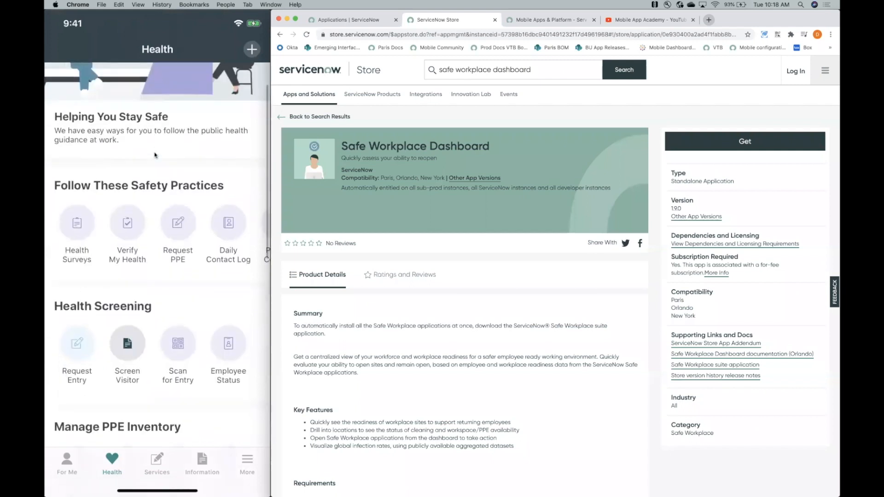
pyautogui.scroll(-2, 155, 156)
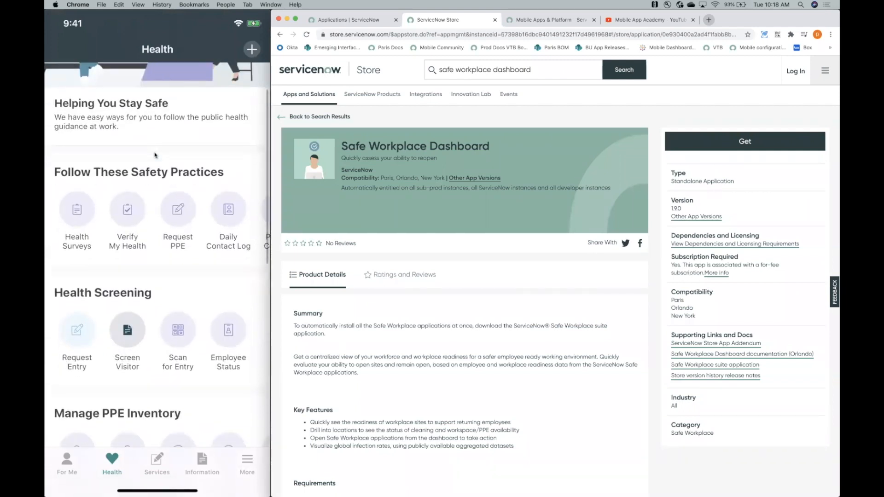
pyautogui.scroll(-3, 156, 155)
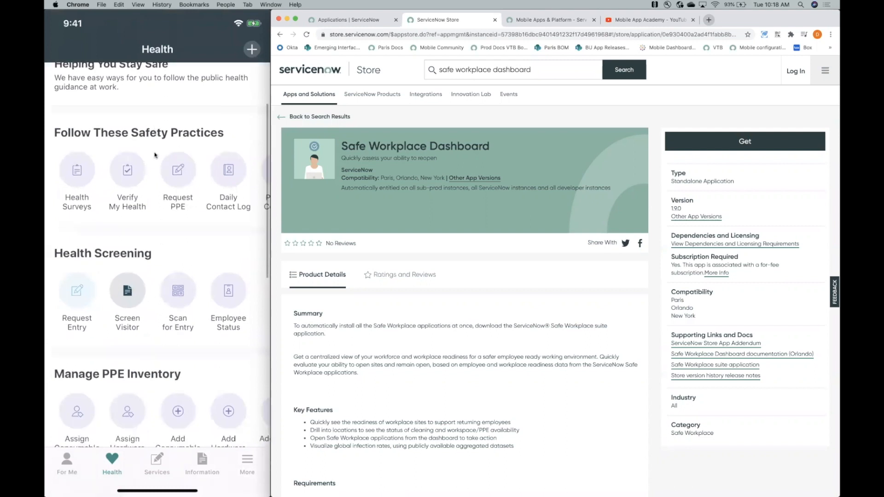
pyautogui.scroll(-8, 155, 155)
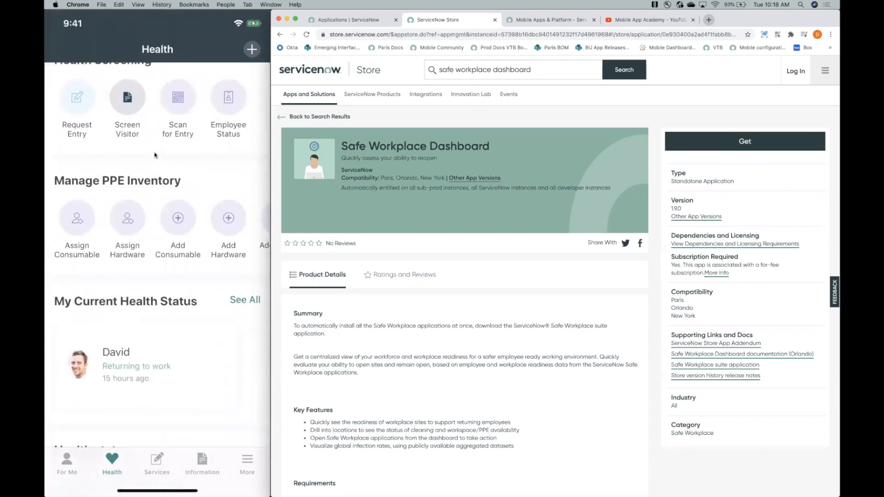
pyautogui.scroll(-5, 155, 155)
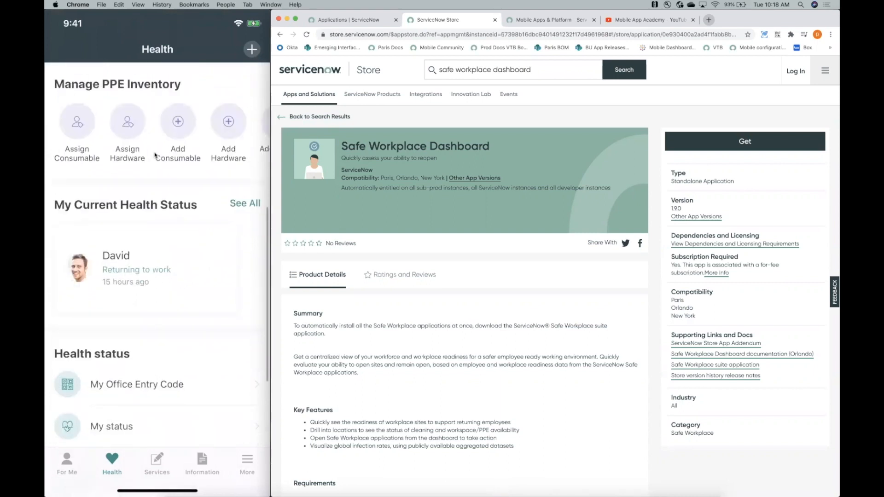
pyautogui.scroll(-1, 155, 155)
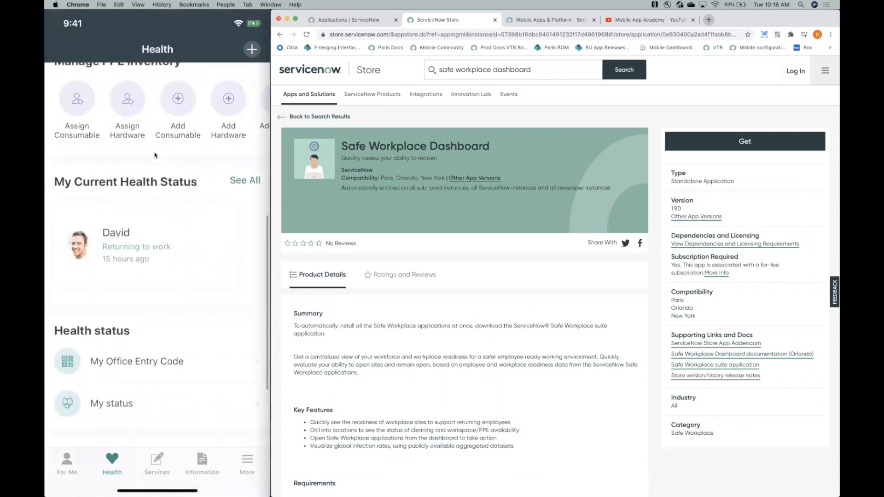
pyautogui.scroll(-8, 155, 155)
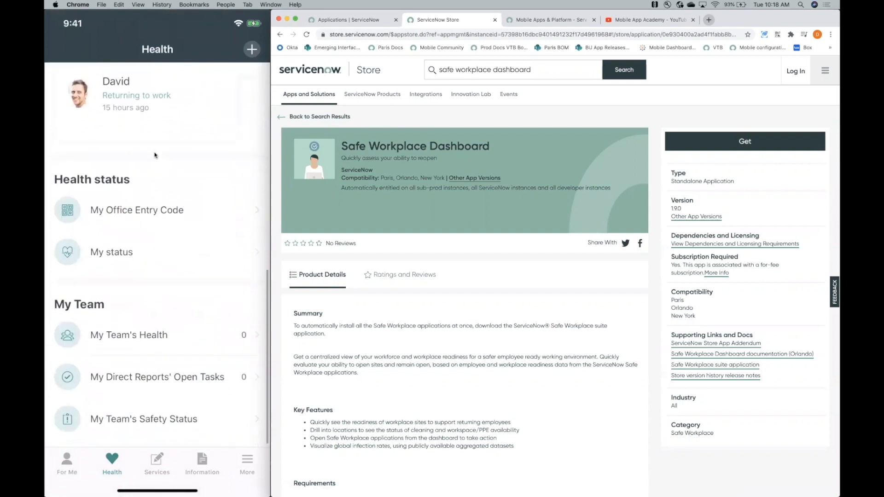
pyautogui.scroll(-2, 155, 156)
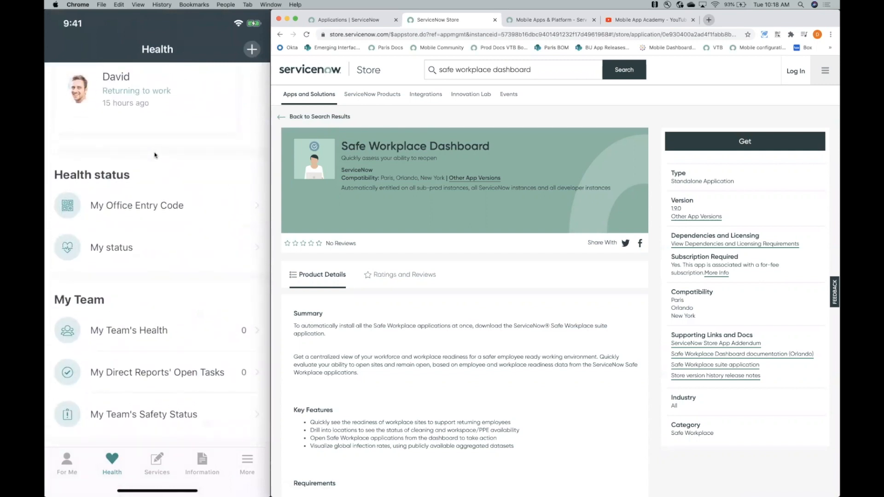
pyautogui.scroll(15, 155, 155)
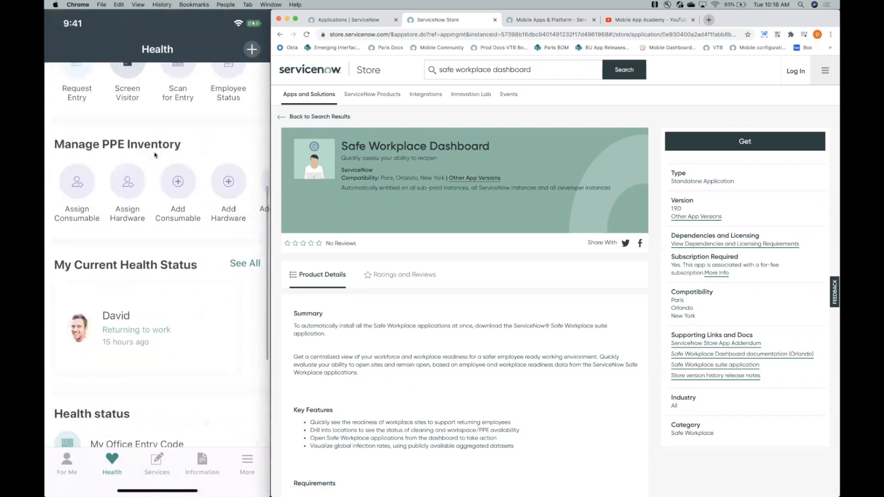
pyautogui.scroll(8, 155, 156)
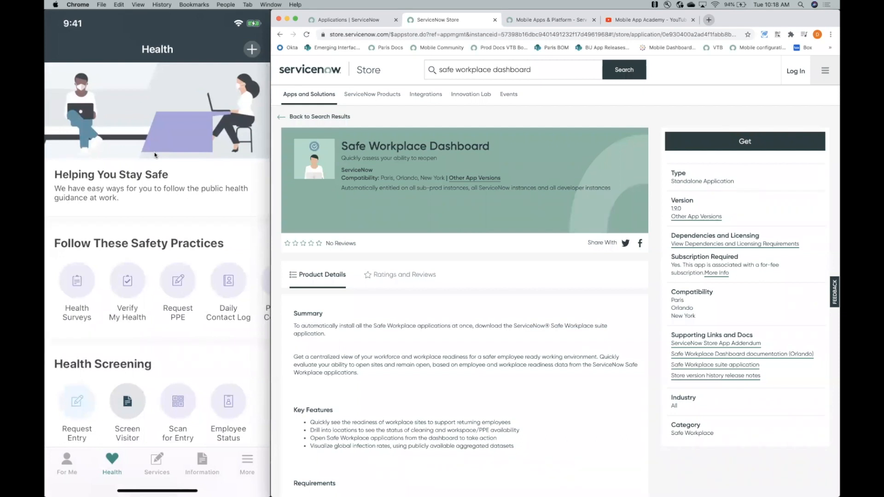
pyautogui.scroll(-2, 154, 155)
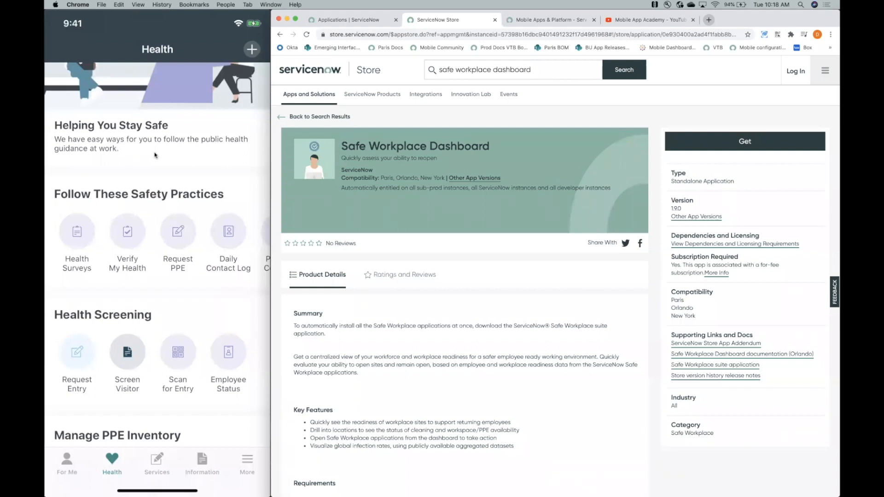
# - In the mobile app's Verify My Health form, expand the full criteria, acknowledge meeting them and submit to get the check-in QR code
pyautogui.scroll(-2, 155, 155)
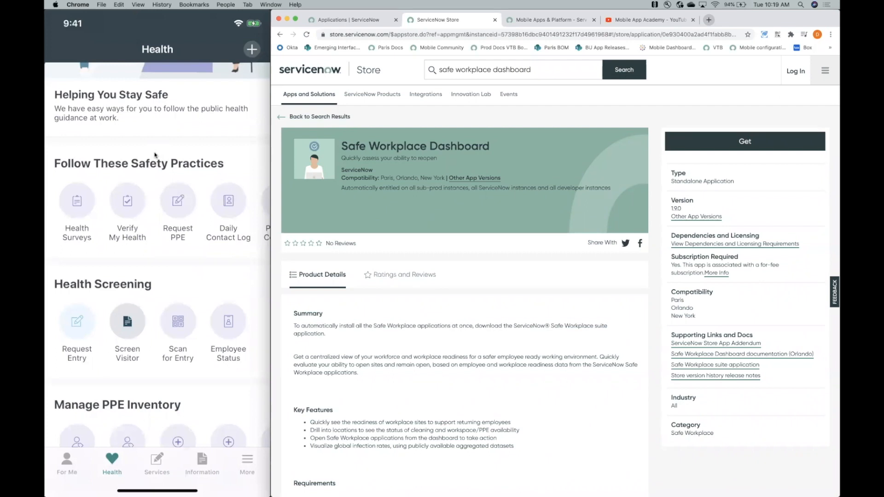
pyautogui.scroll(3, 154, 154)
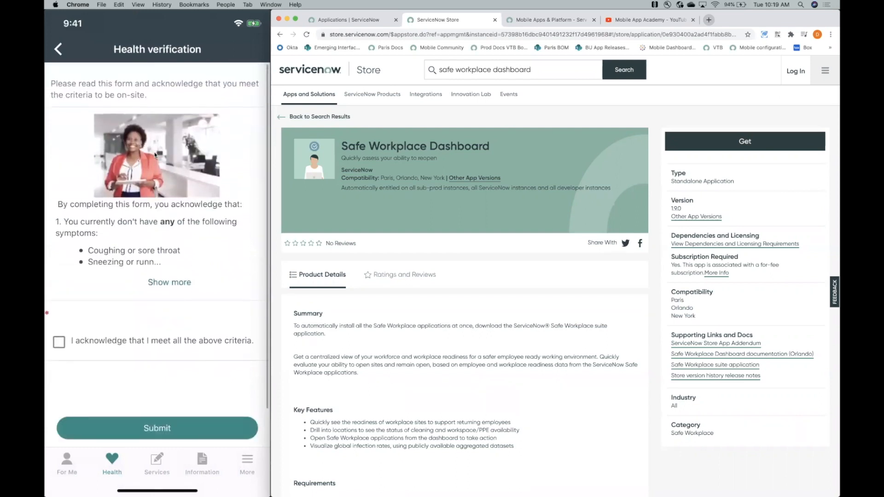
pyautogui.scroll(-1, 155, 155)
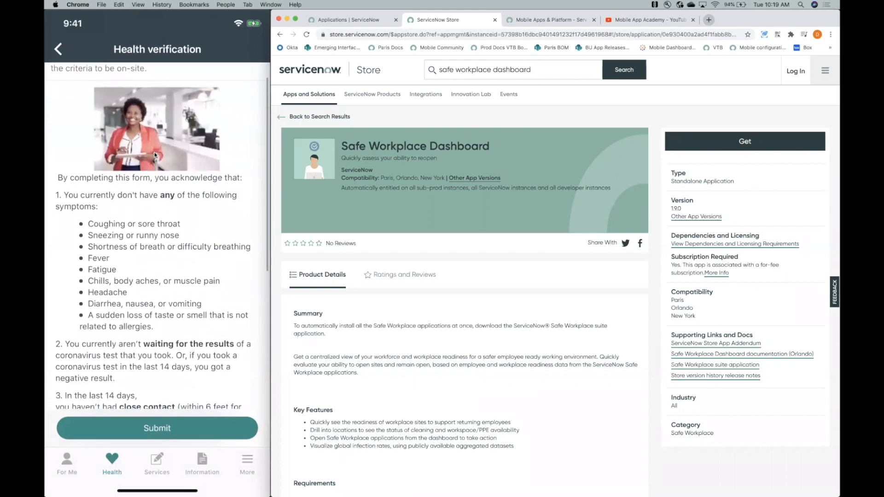
pyautogui.scroll(-5, 154, 156)
pyautogui.scroll(-5, 154, 156)
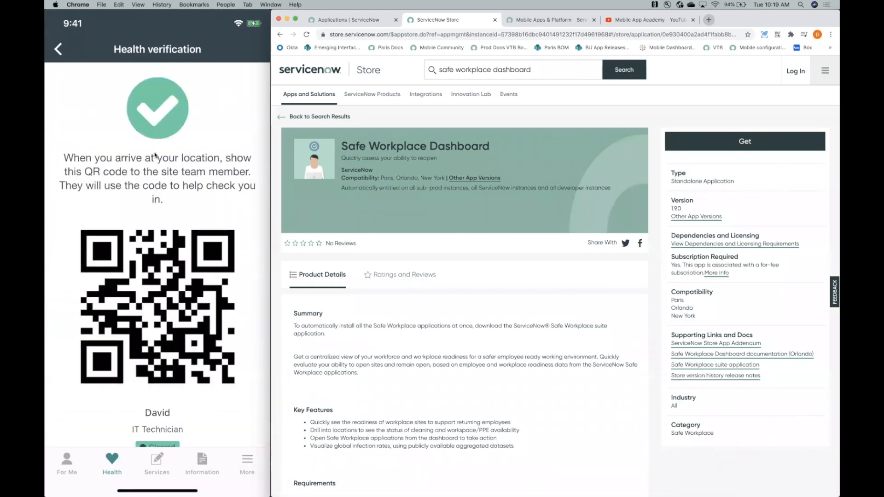
pyautogui.scroll(-2, 155, 156)
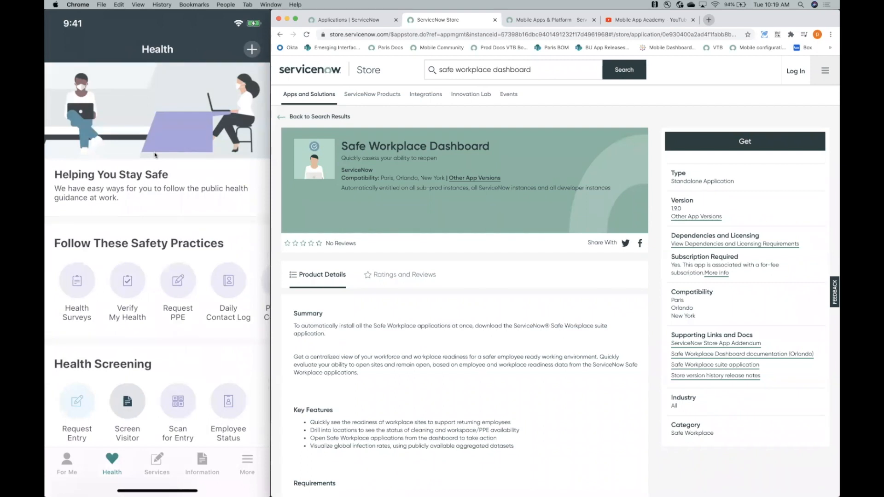
# - Return to the mobile app's Health page and open its quick actions
pyautogui.scroll(2, 155, 155)
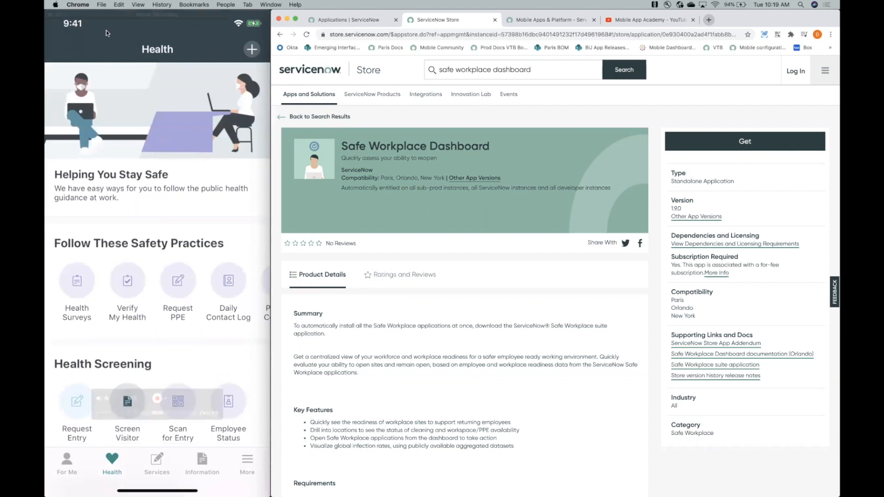
pyautogui.click(252, 48)
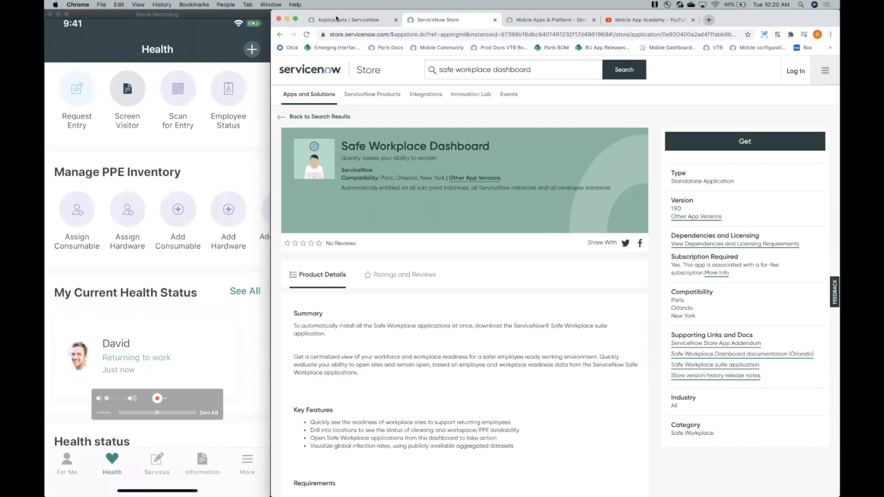
# - Switch to the ServiceNow instance, find the Now Mobile App's navigation bar with the filter "navigation bar", and open the Now Mobile Nav record
pyautogui.hotkey('ctrl', 'shift', 'Tab')
pyautogui.click(329, 95)
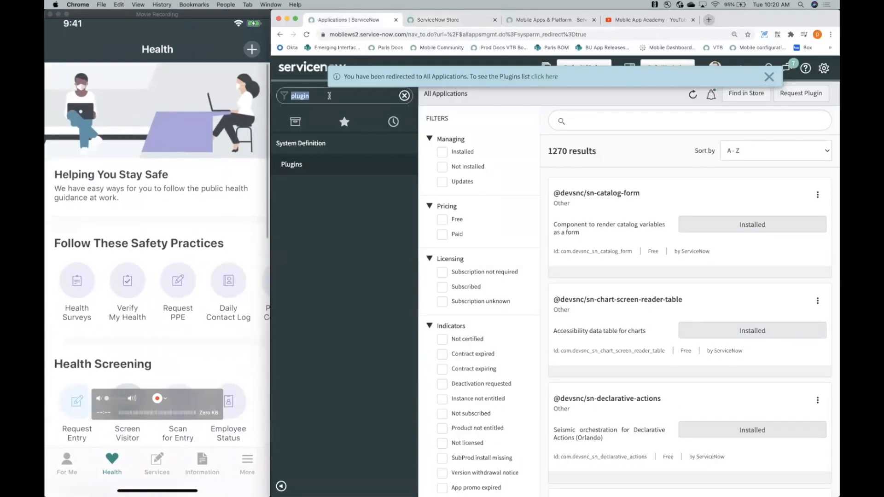
pyautogui.write('navigation bar')
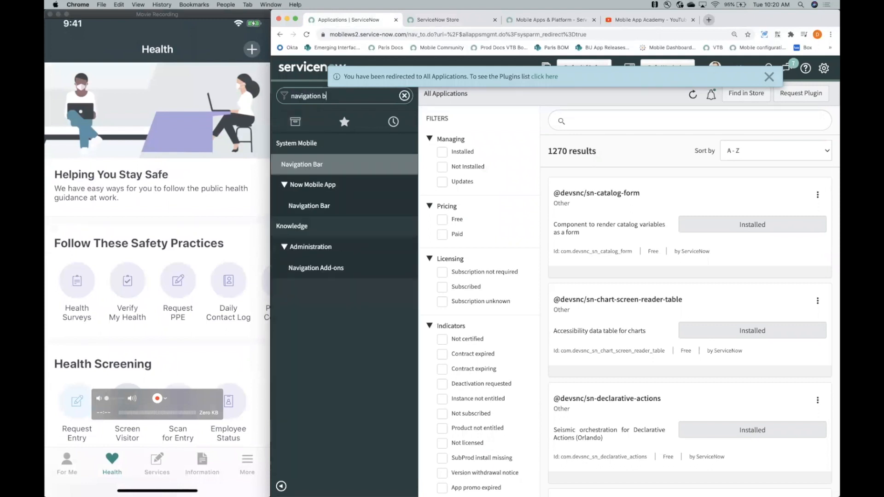
pyautogui.click(316, 207)
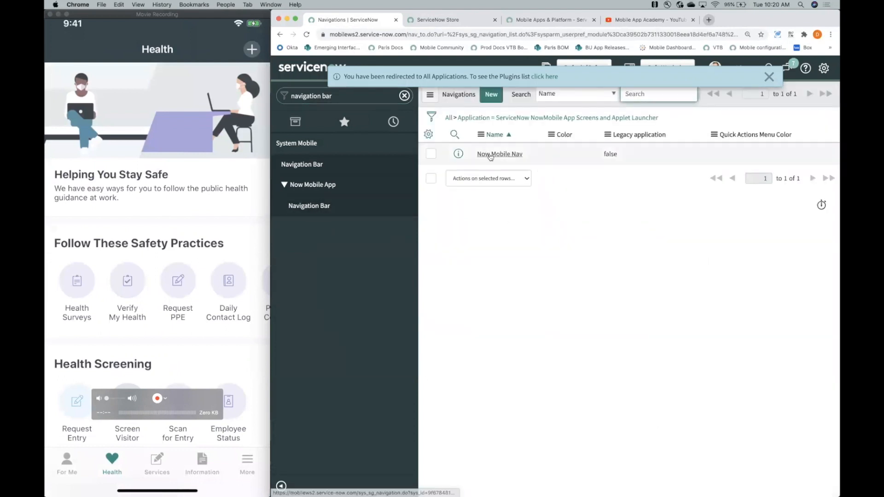
pyautogui.click(771, 78)
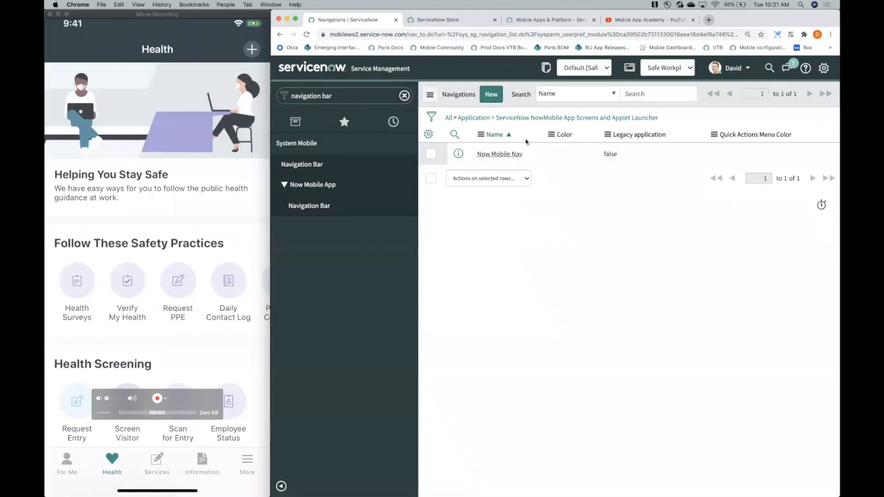
pyautogui.click(501, 155)
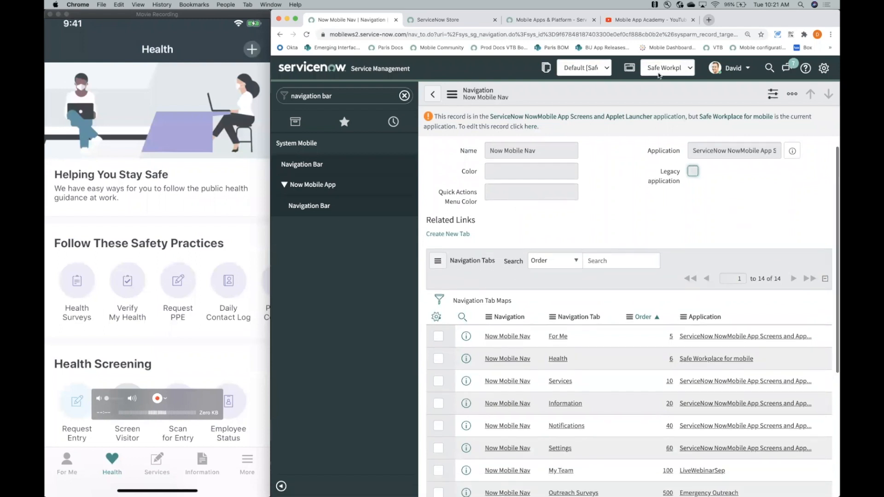
pyautogui.click(586, 118)
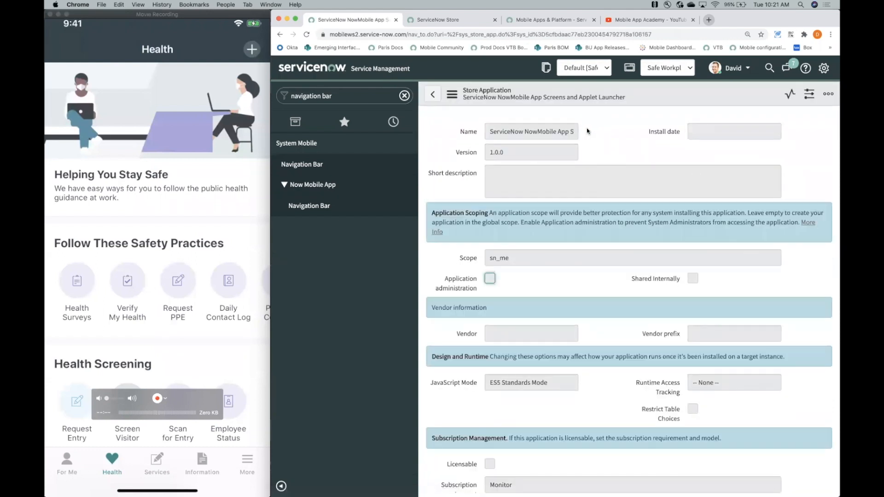
pyautogui.scroll(-1, 588, 131)
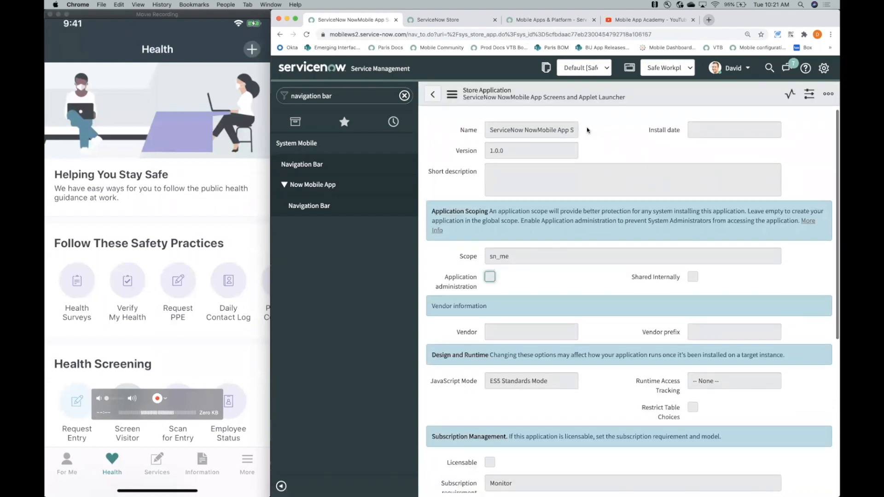
pyautogui.click(433, 95)
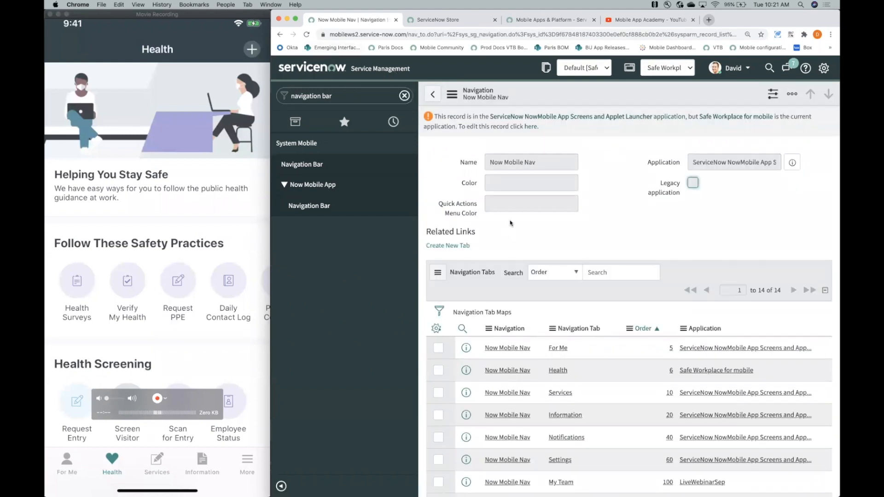
# - Enable editing of the Now Mobile Nav record across application scopes and review its navigation tabs and their applications
pyautogui.click(530, 129)
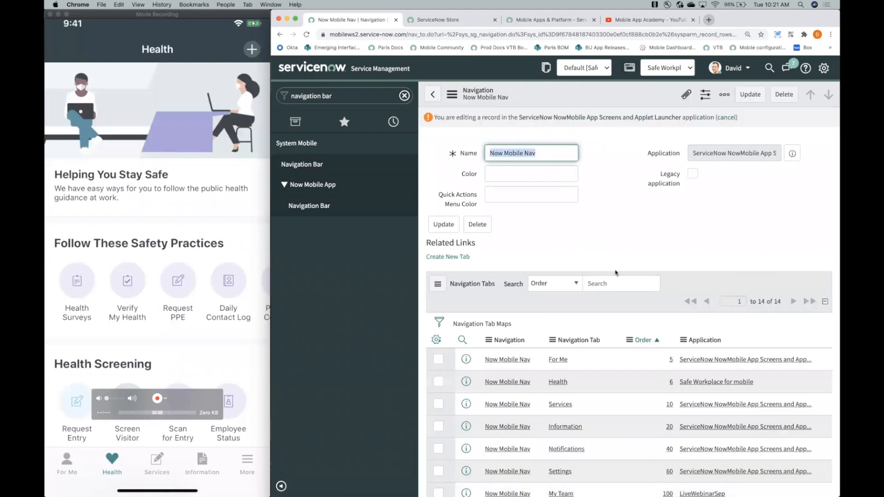
pyautogui.scroll(-2, 615, 273)
pyautogui.scroll(-3, 615, 272)
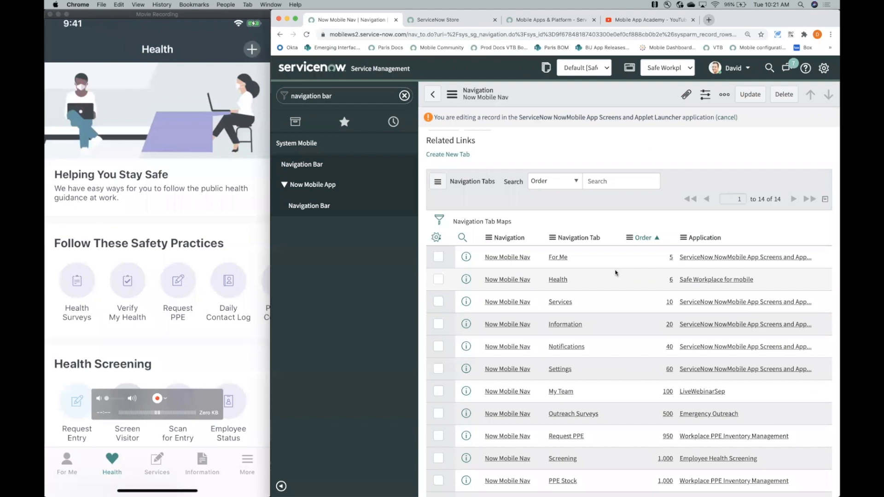
pyautogui.scroll(3, 615, 273)
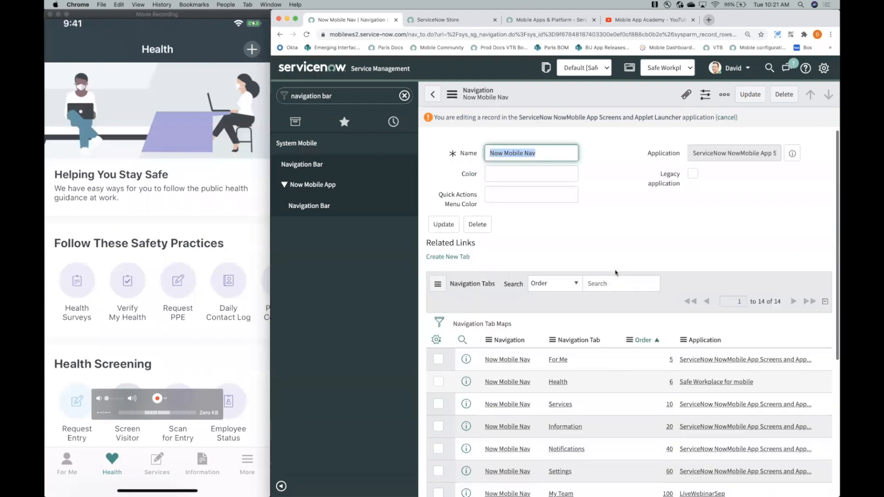
pyautogui.scroll(-3, 616, 271)
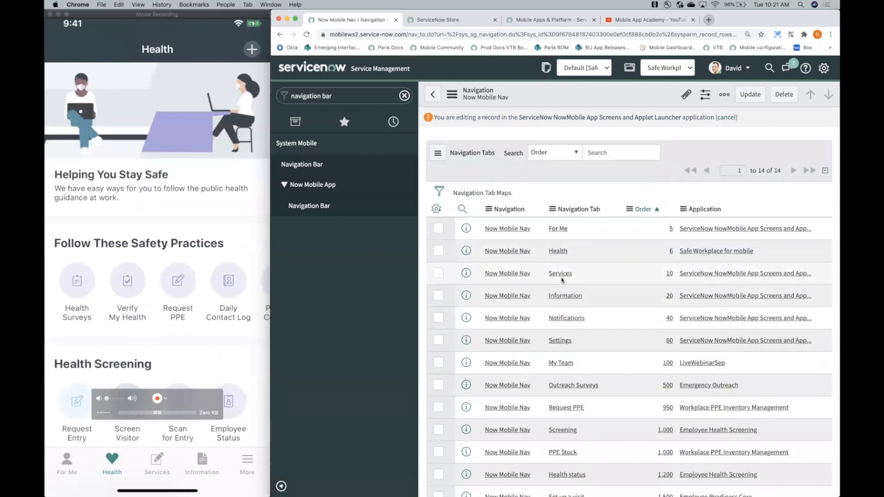
pyautogui.scroll(-1, 561, 276)
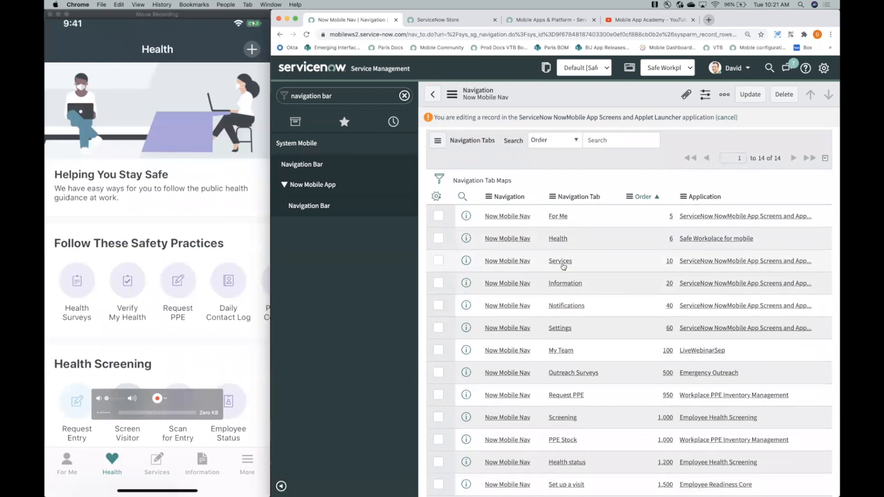
# - Open the Health tab's applet launcher record from Now Mobile Nav and display its body sections
pyautogui.click(563, 240)
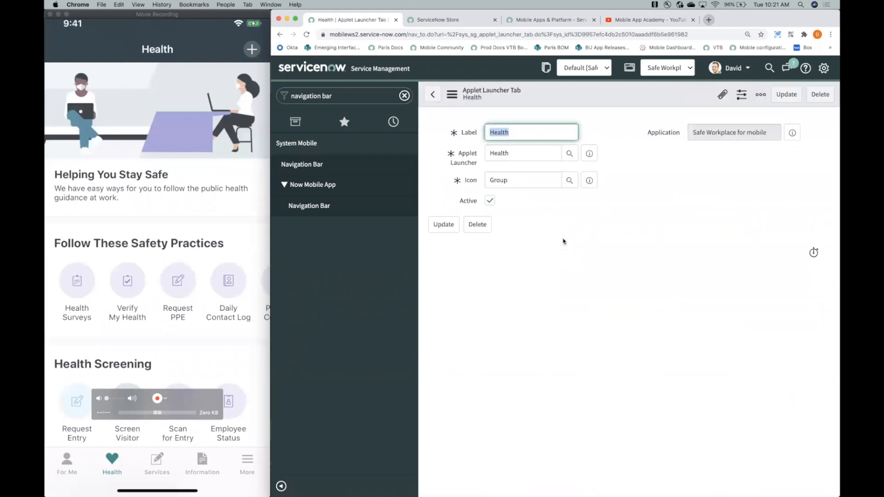
pyautogui.click(594, 156)
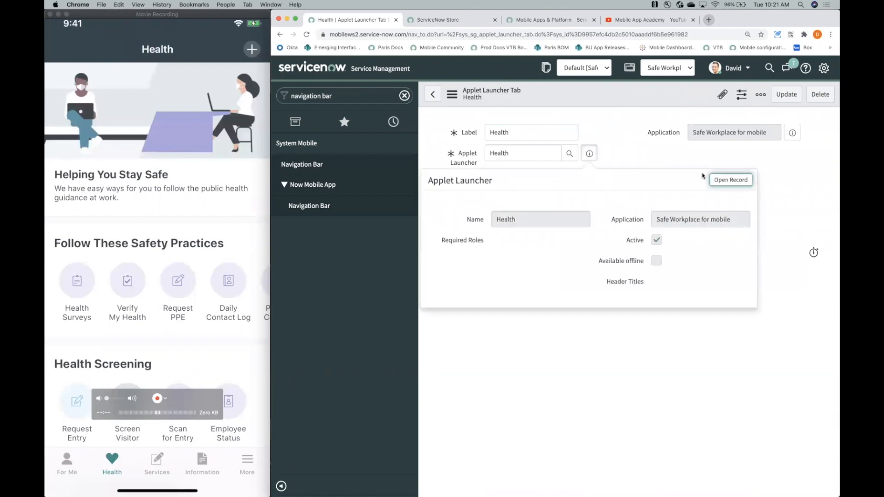
pyautogui.click(722, 180)
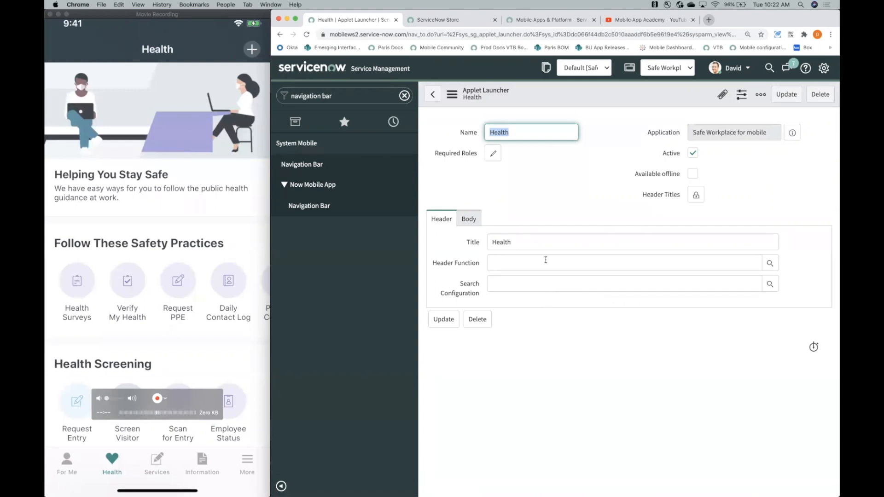
pyautogui.click(475, 219)
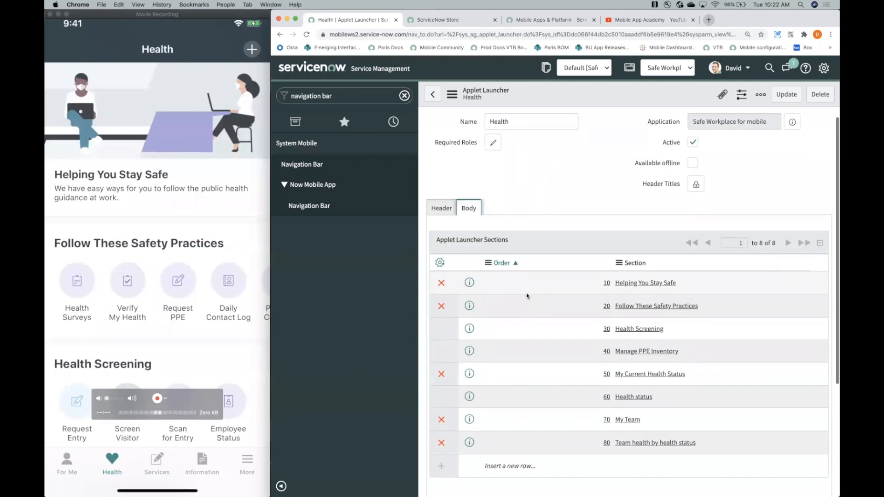
pyautogui.scroll(-2, 527, 296)
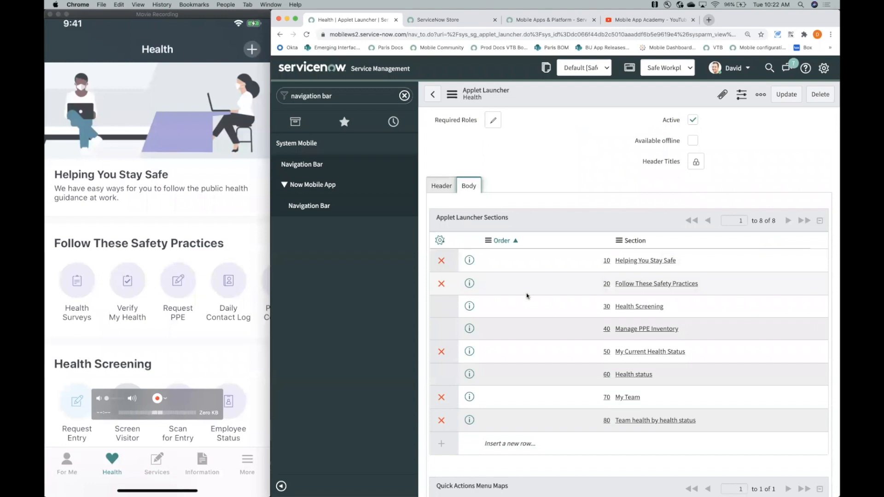
pyautogui.scroll(-1, 527, 296)
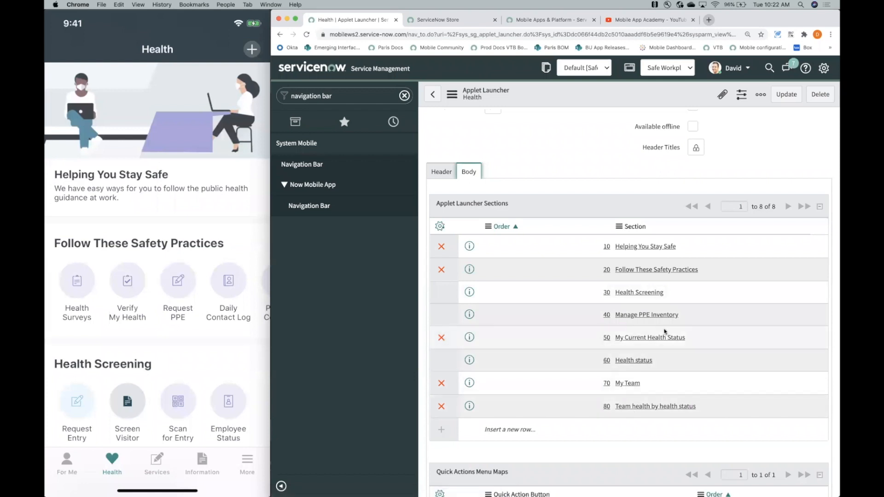
# - Inspect the Health Screening icon section's record and compare it with the sections on the mobile Health page
pyautogui.click(634, 293)
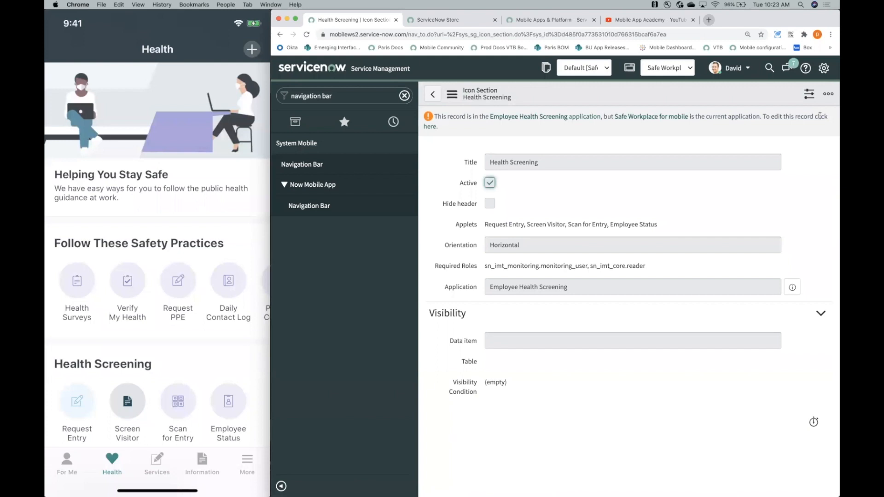
pyautogui.click(433, 95)
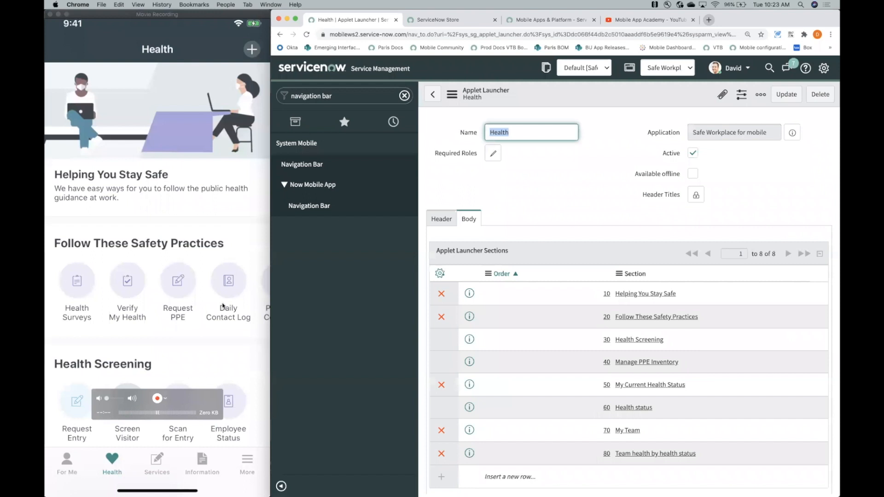
pyautogui.scroll(-5, 223, 307)
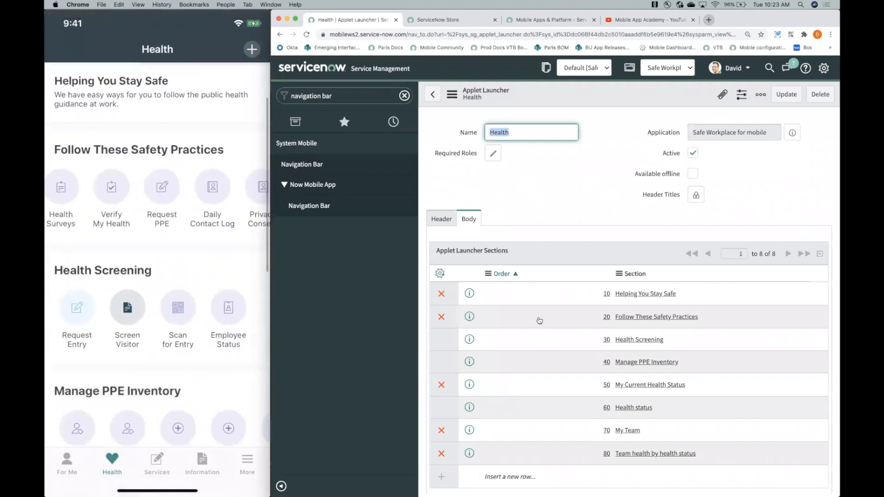
# - Enable editing of the Health Screening icon section, make it inactive and save the record
pyautogui.click(631, 340)
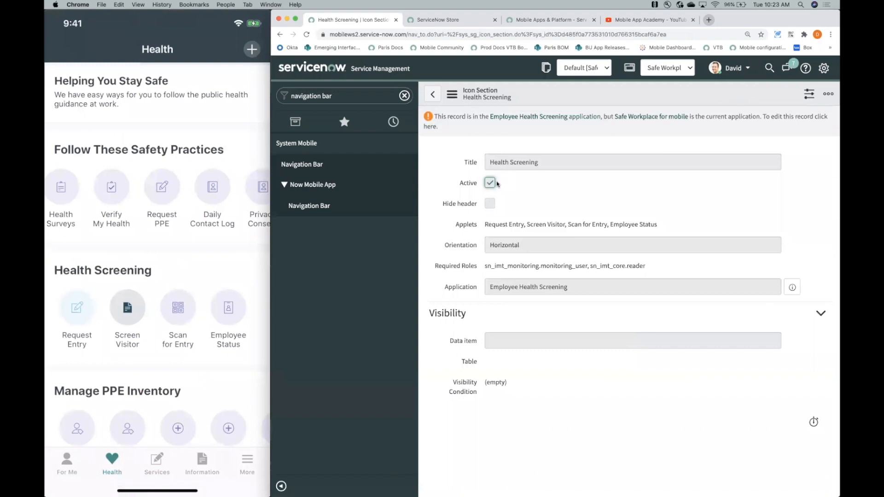
pyautogui.click(431, 127)
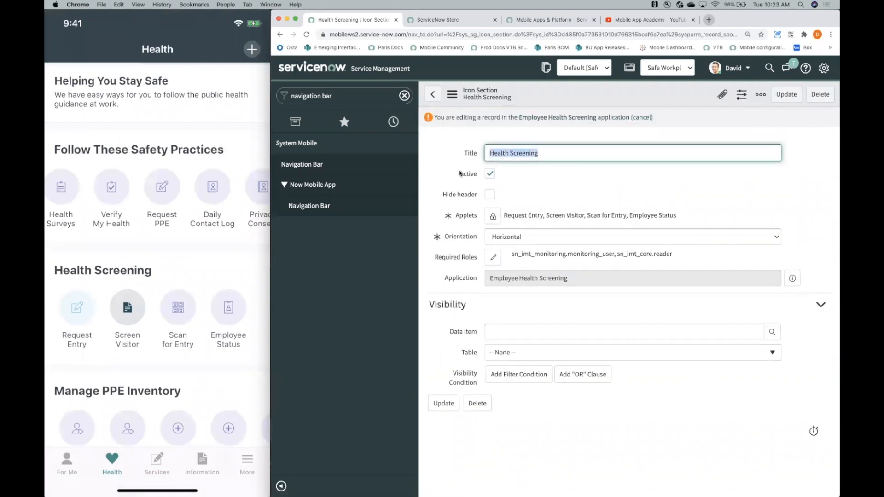
pyautogui.click(491, 174)
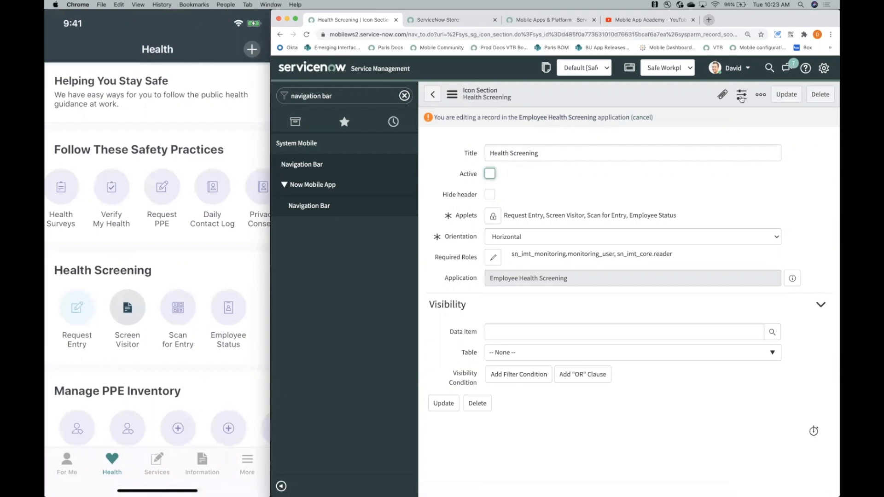
pyautogui.click(780, 98)
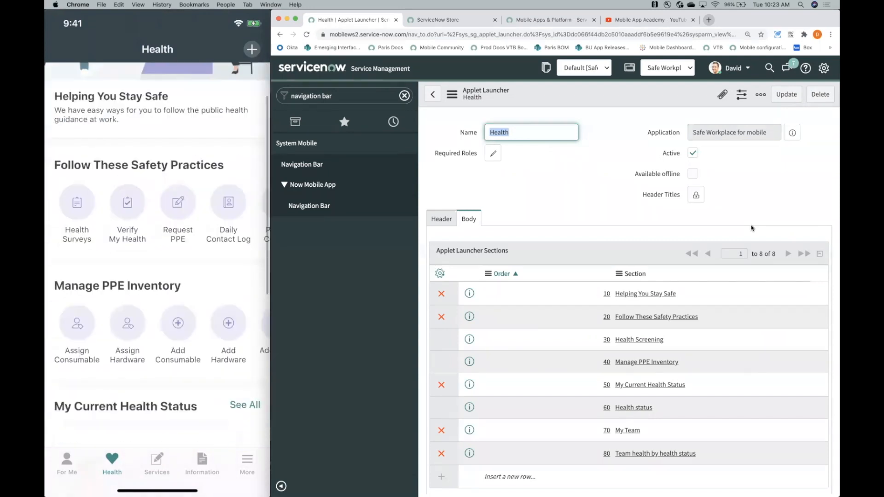
# - Enable editing of the Manage PPE Inventory icon section, make it inactive and update the record
pyautogui.moveTo(194, 283)
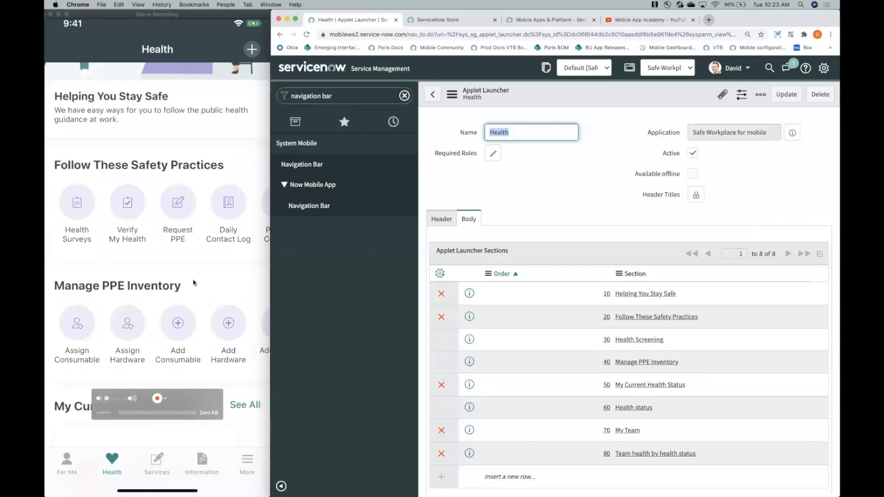
pyautogui.click(639, 363)
pyautogui.click(465, 127)
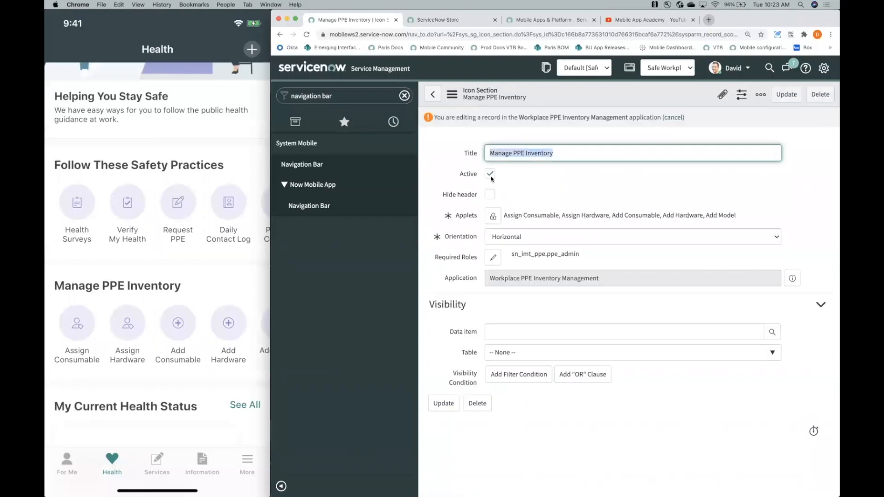
pyautogui.click(452, 94)
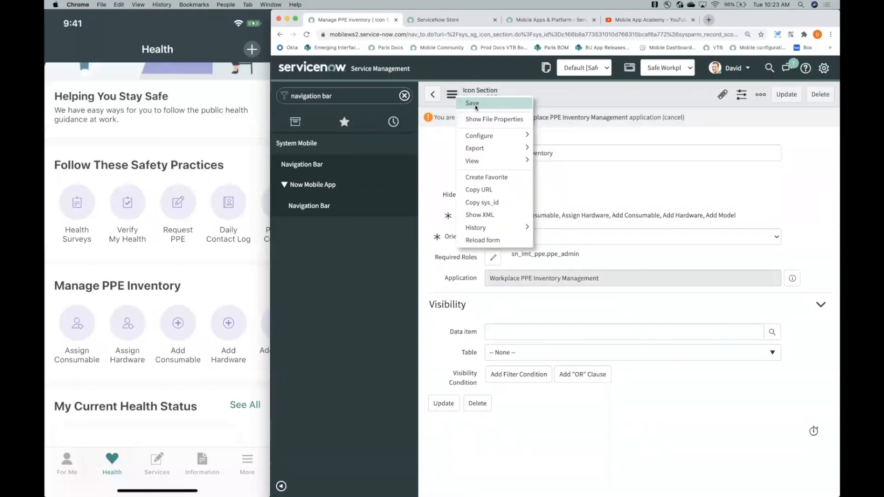
pyautogui.click(786, 93)
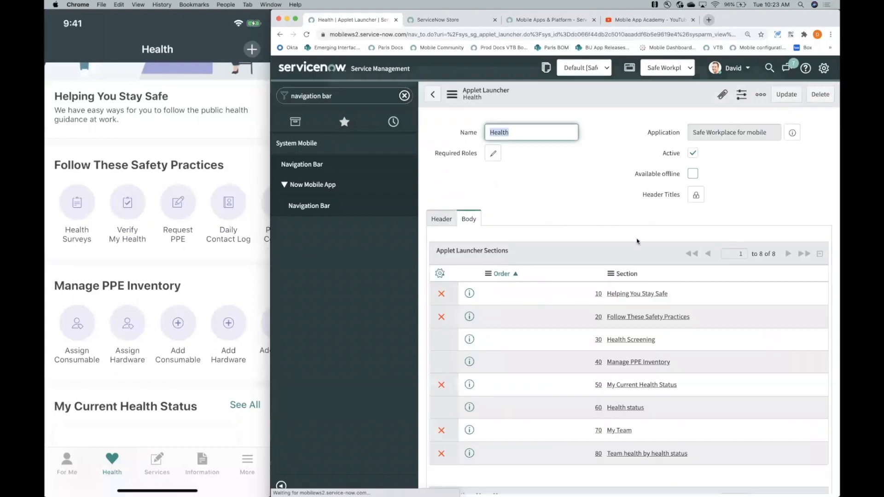
# - Make the Team health by health status and My Team sections of the Health applet launcher inactive
pyautogui.scroll(-1, 627, 311)
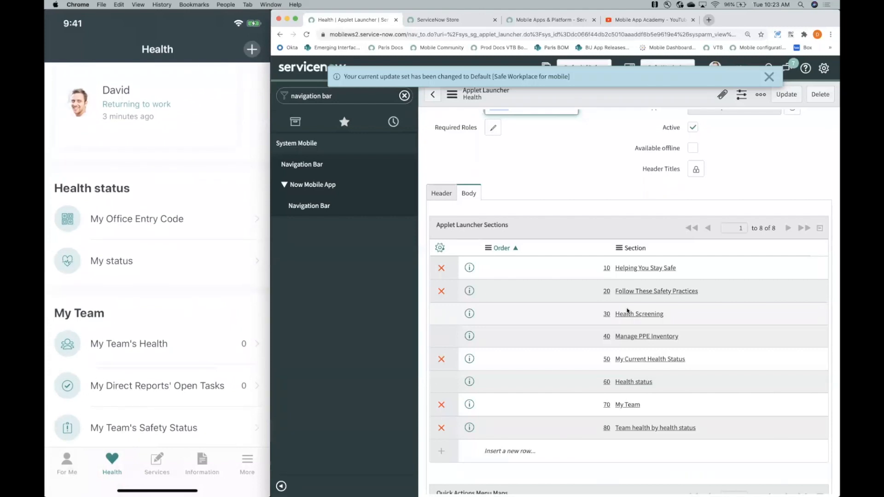
pyautogui.click(659, 429)
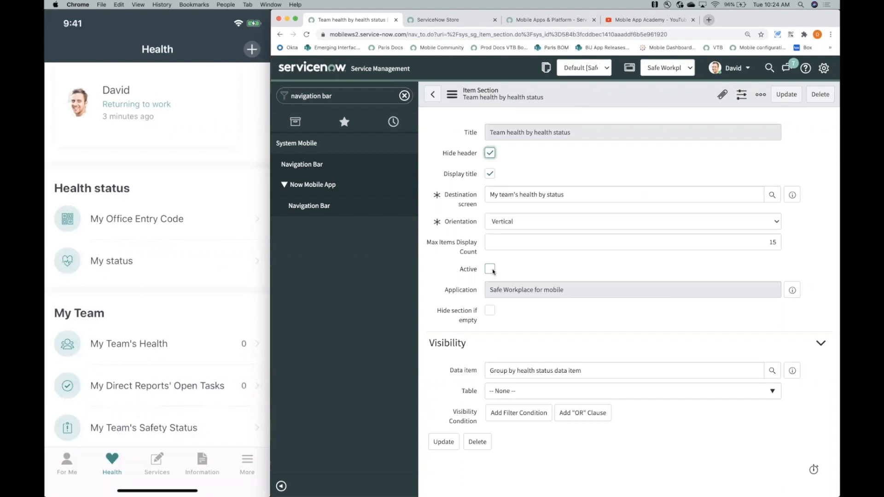
pyautogui.click(432, 96)
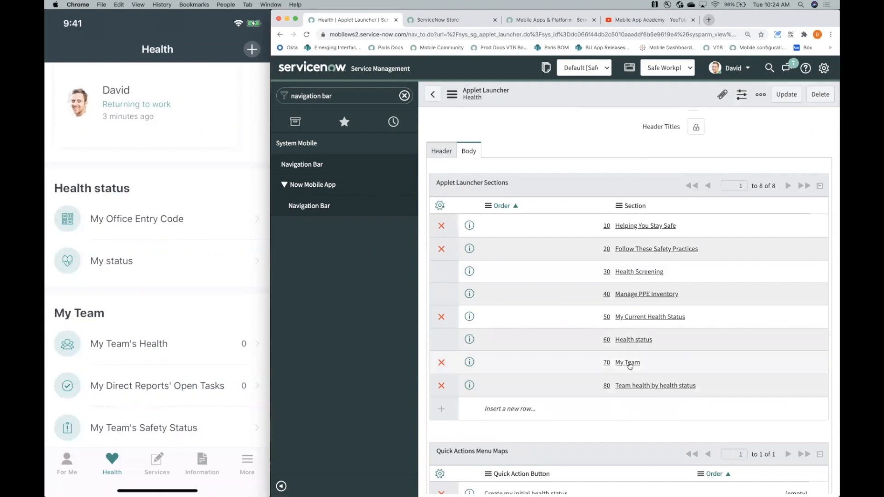
pyautogui.click(628, 364)
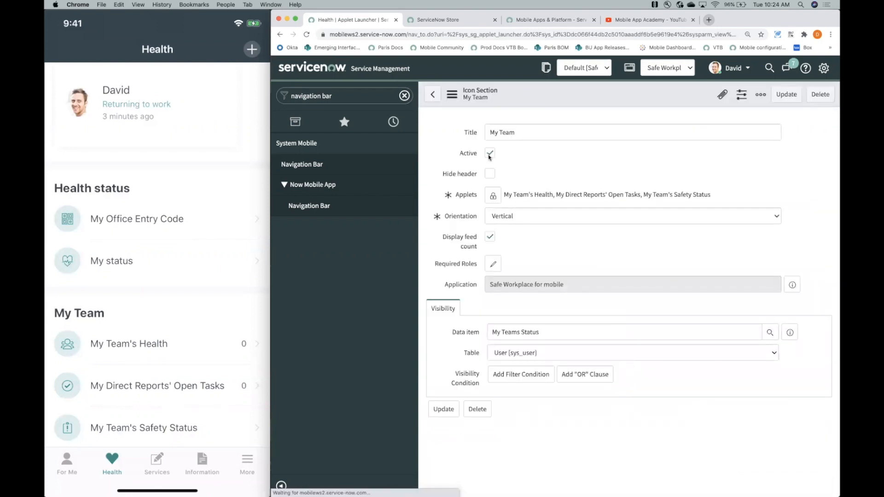
pyautogui.click(786, 95)
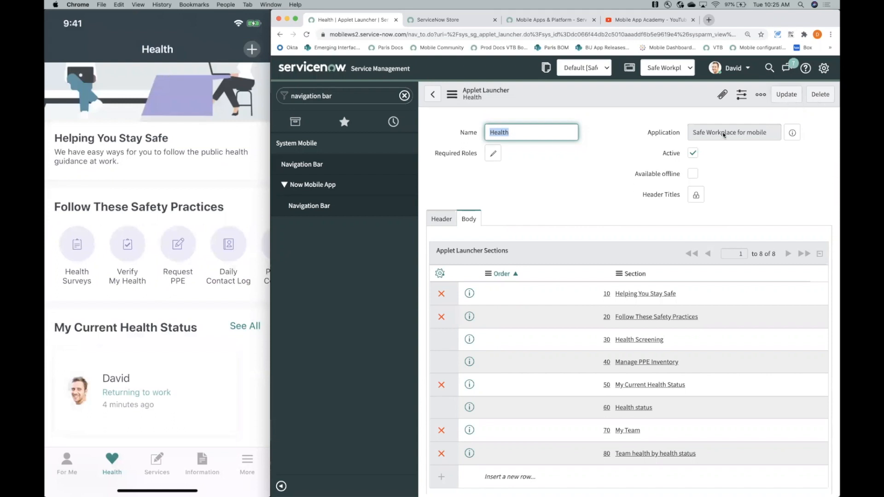
# - Open the Follow These Safety Practices section, unlock its applets and remove Health Surveys from them
pyautogui.scroll(-1, 638, 346)
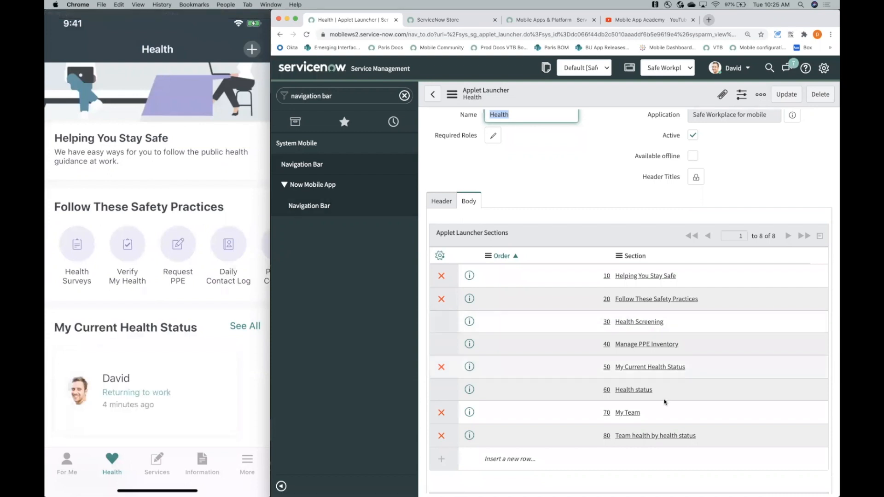
pyautogui.click(657, 298)
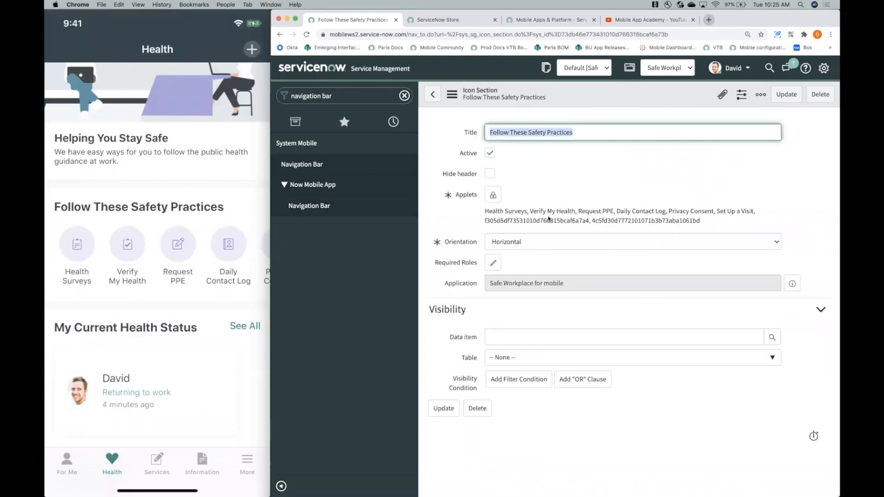
pyautogui.click(493, 196)
pyautogui.click(515, 194)
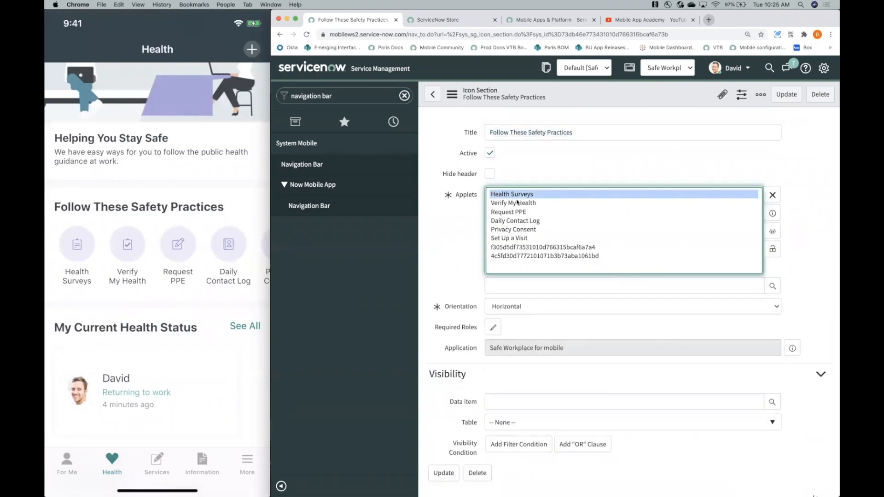
pyautogui.click(519, 203)
pyautogui.click(528, 194)
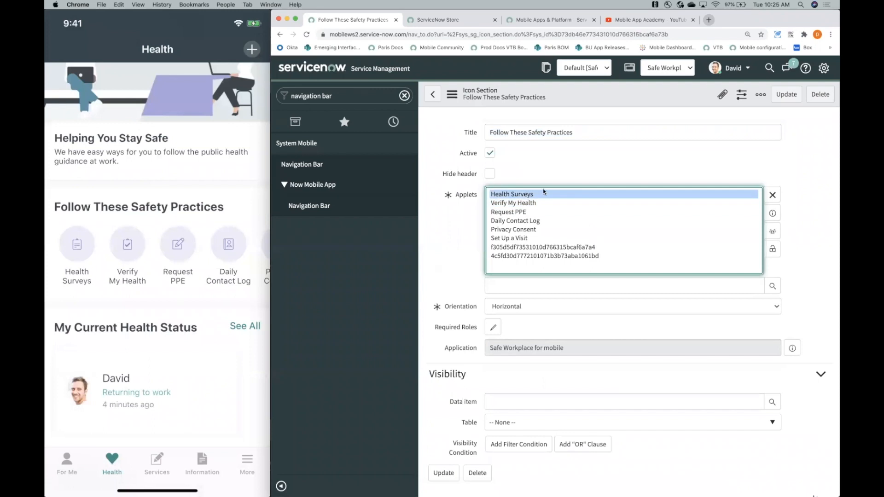
pyautogui.click(774, 195)
# - Remove the Request PPE, Daily Contact Log, Privacy Consent and Set Up a Visit applets from Follow These Safety Practices
pyautogui.click(515, 203)
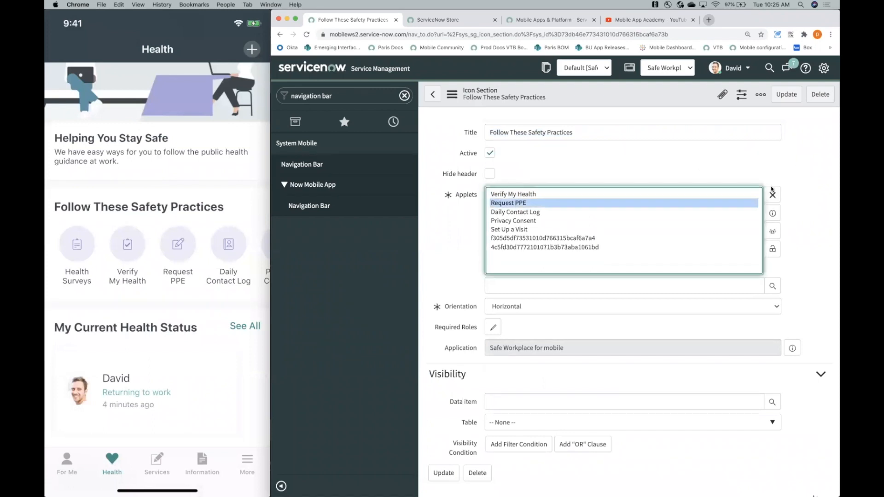
pyautogui.click(773, 194)
pyautogui.click(774, 195)
pyautogui.click(773, 195)
pyautogui.click(774, 195)
# - Examine the two applet entries listed only by record ID in the Follow These Safety Practices section
pyautogui.click(513, 203)
pyautogui.click(517, 213)
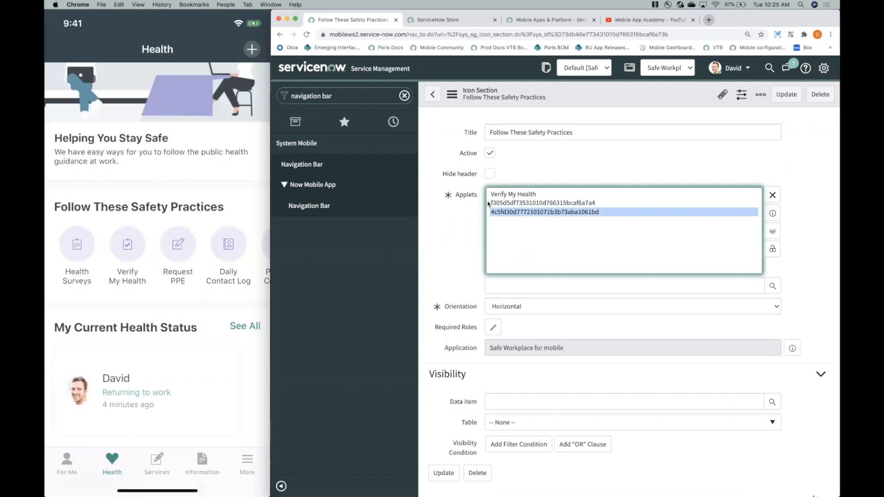
pyautogui.click(501, 206)
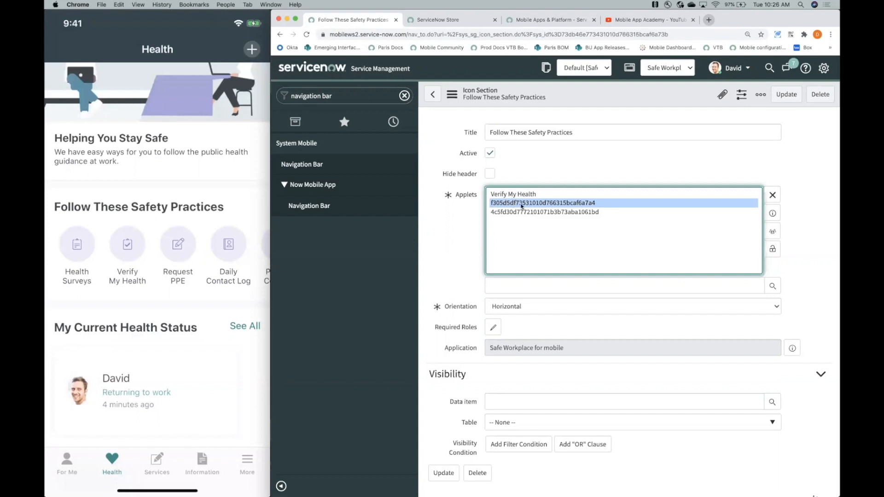
pyautogui.click(510, 214)
pyautogui.click(508, 205)
pyautogui.click(508, 214)
pyautogui.click(508, 203)
pyautogui.click(508, 213)
pyautogui.click(507, 204)
pyautogui.click(535, 213)
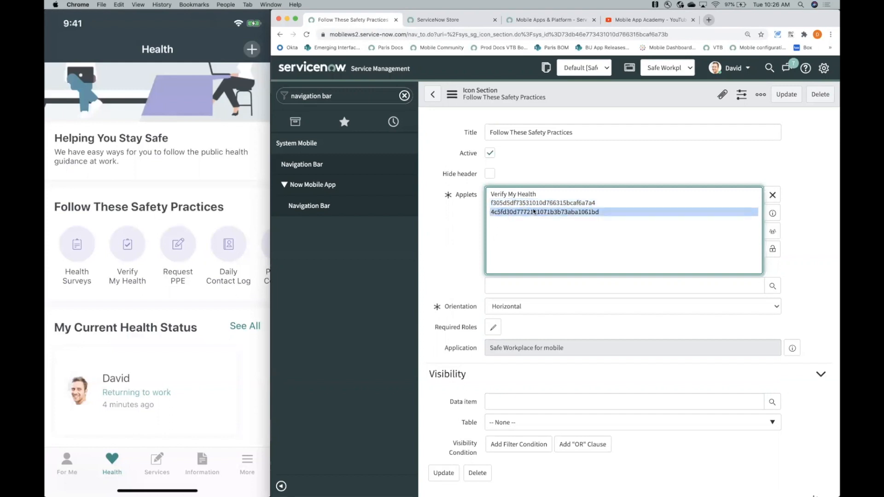
pyautogui.click(583, 203)
pyautogui.click(571, 213)
pyautogui.click(570, 204)
pyautogui.click(549, 212)
pyautogui.click(534, 204)
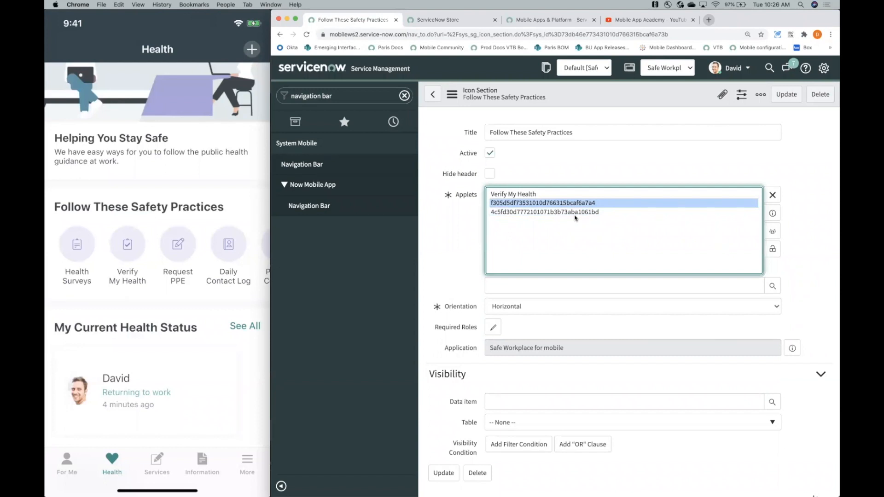
pyautogui.click(534, 211)
pyautogui.click(525, 203)
pyautogui.click(529, 211)
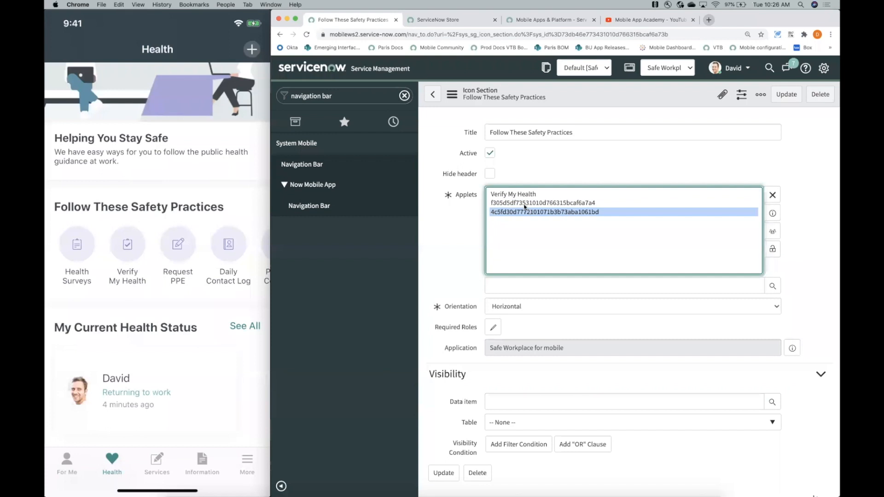
# - Remove both applets listed only by record ID, keeping Verify My Health, and save the Follow These Safety Practices section
pyautogui.click(525, 204)
pyautogui.click(772, 194)
pyautogui.click(573, 204)
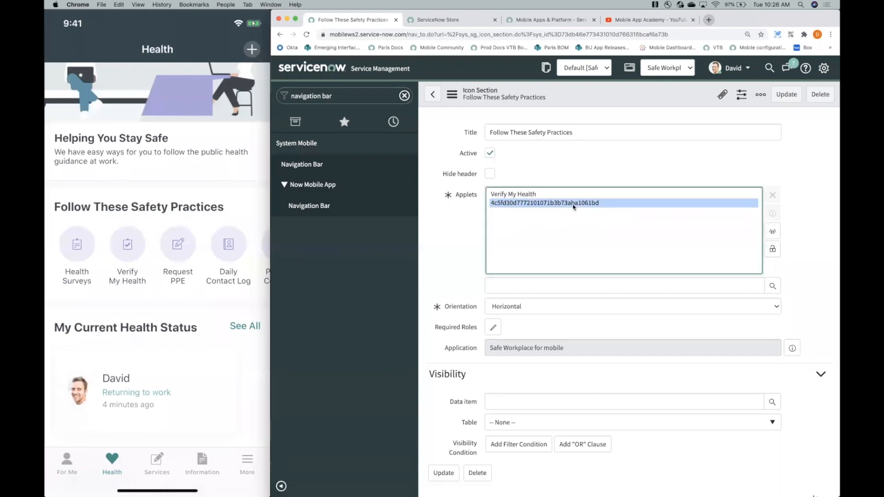
pyautogui.click(772, 195)
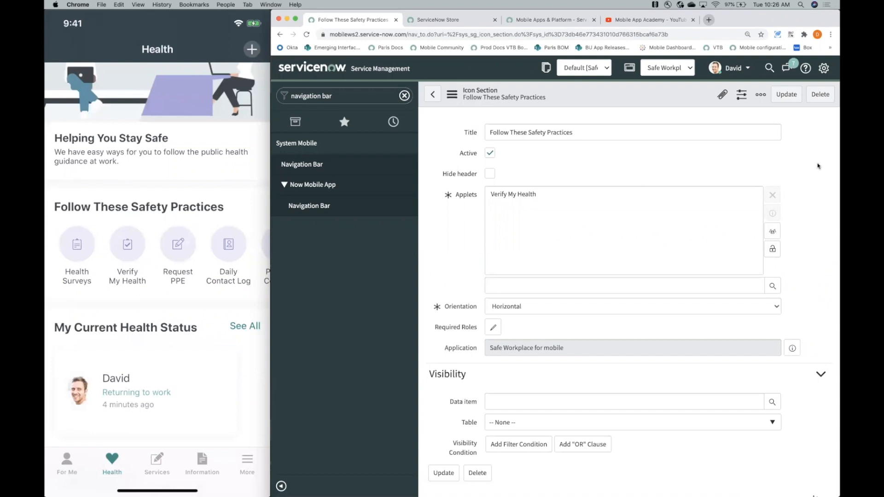
pyautogui.click(458, 97)
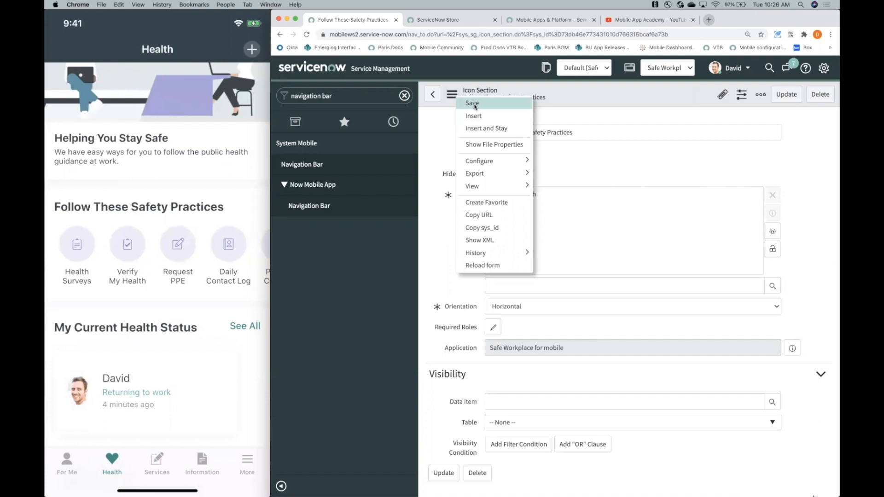
pyautogui.click(474, 105)
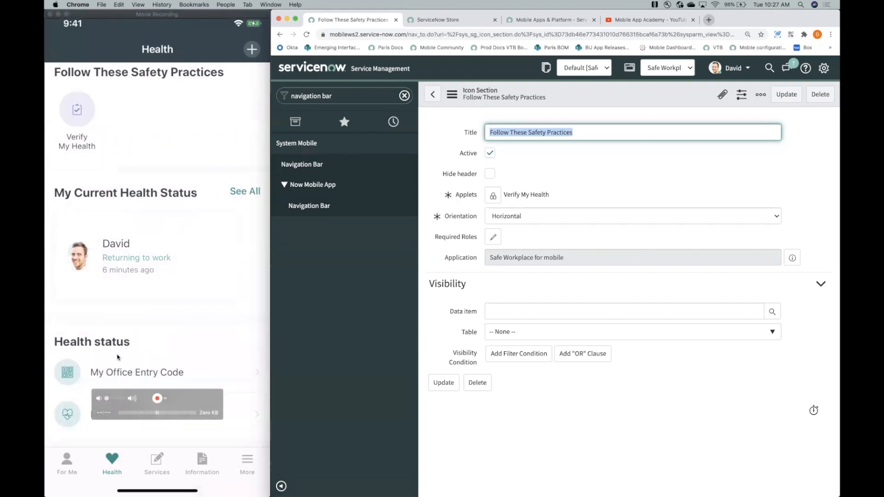
# - Return to the Health applet launcher, open its Health status section and enable editing of that record
pyautogui.click(435, 98)
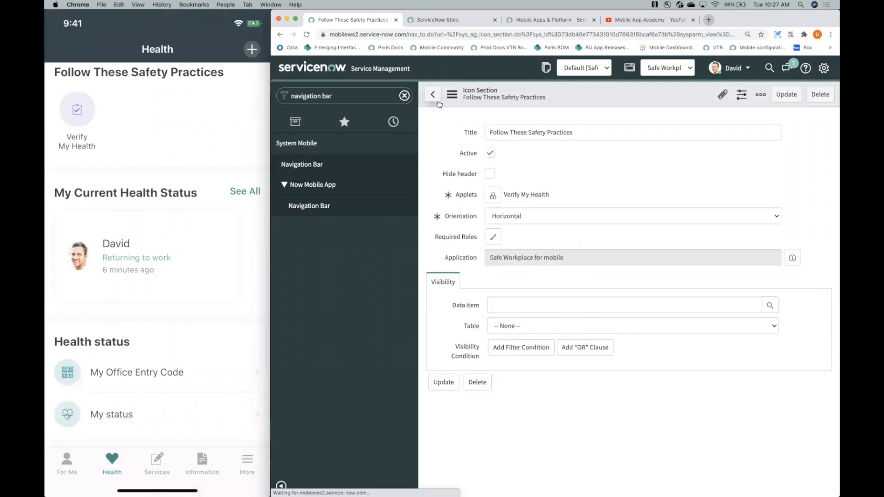
pyautogui.click(433, 95)
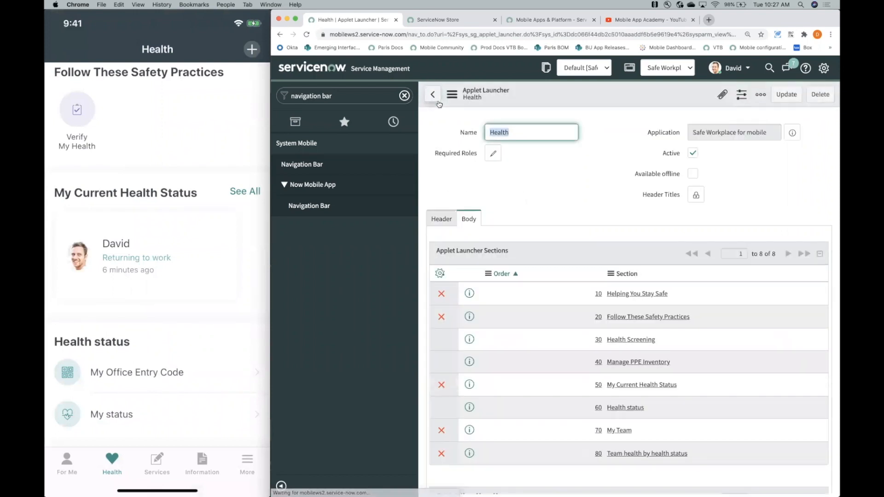
pyautogui.scroll(-3, 601, 202)
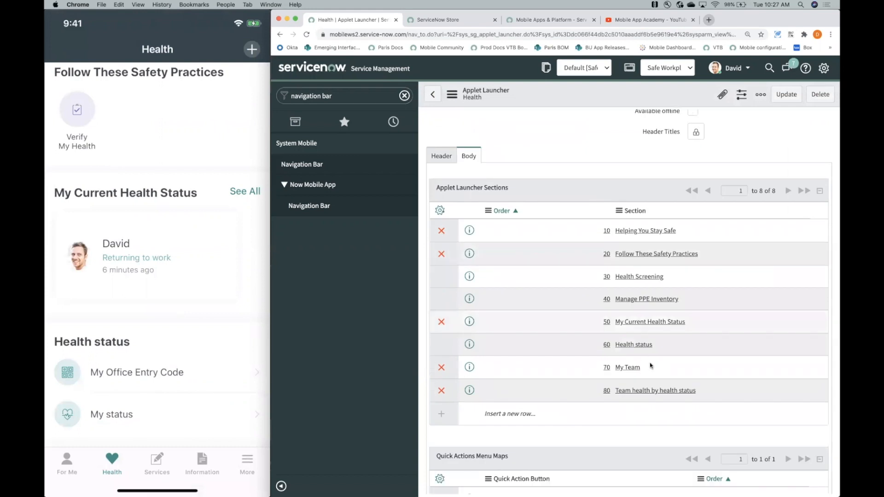
pyautogui.click(634, 346)
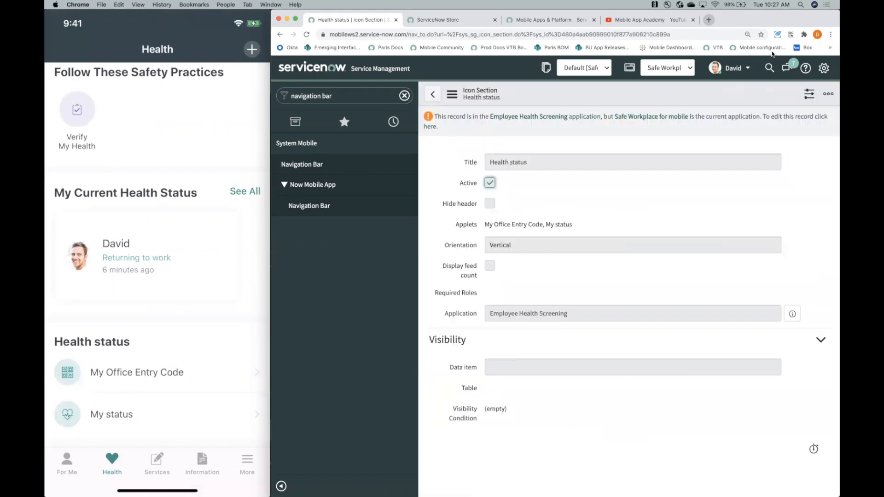
pyautogui.click(430, 127)
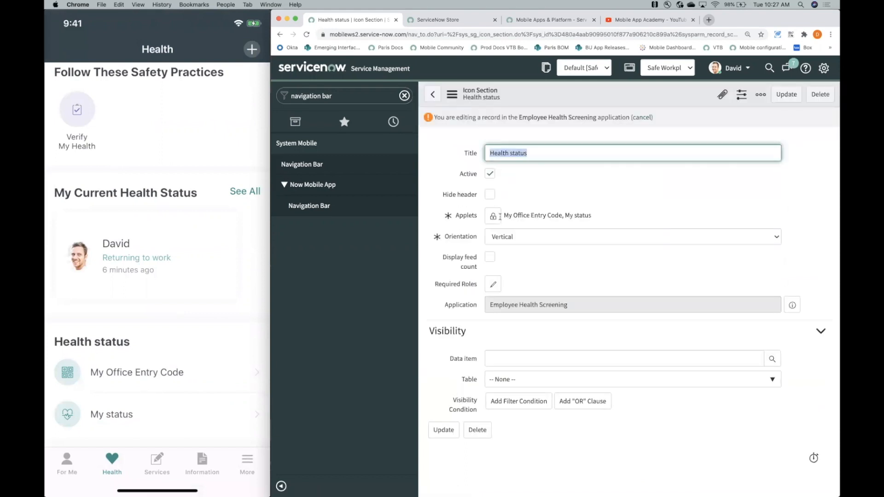
# - Unlock the Health status section's applets, remove My status and update the record
pyautogui.click(493, 216)
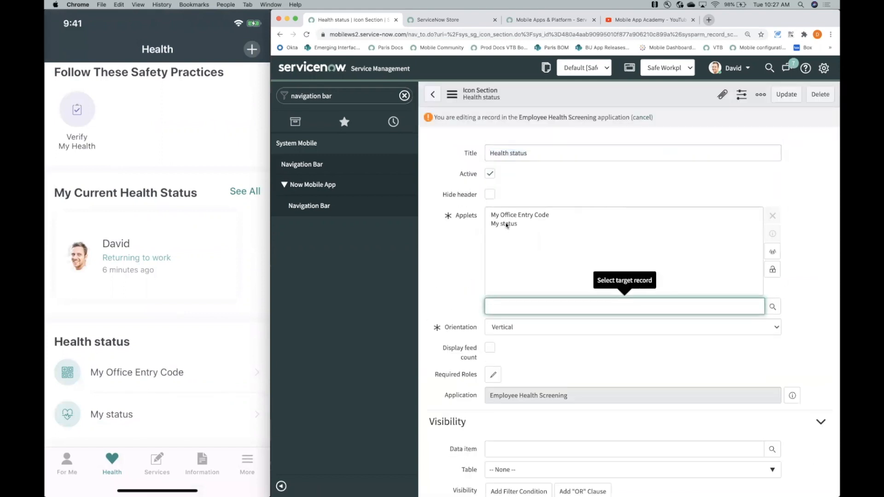
pyautogui.click(507, 223)
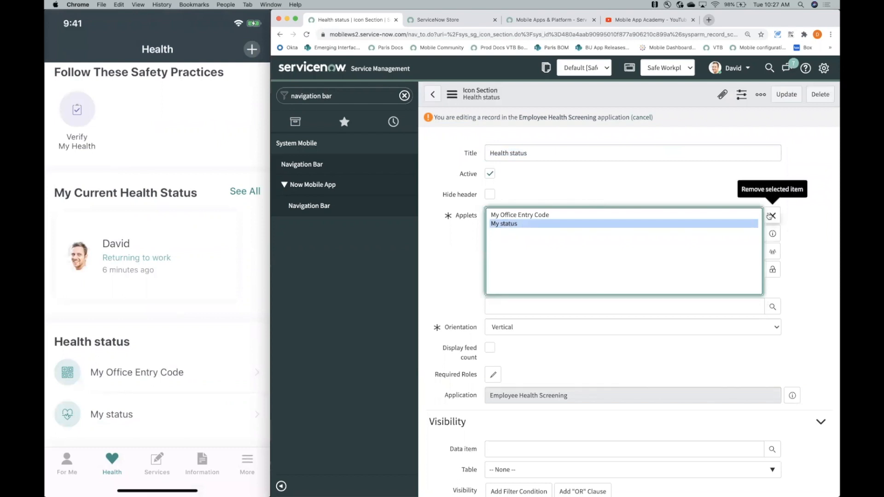
pyautogui.click(769, 216)
pyautogui.click(453, 95)
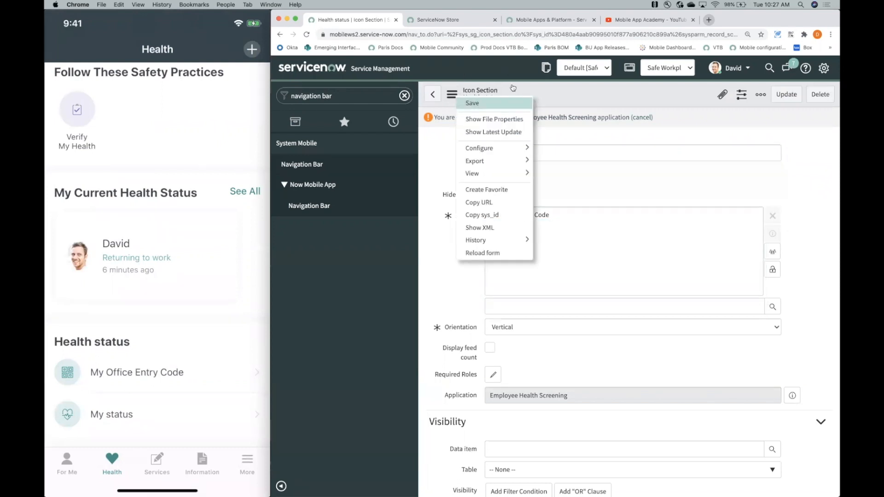
pyautogui.click(787, 93)
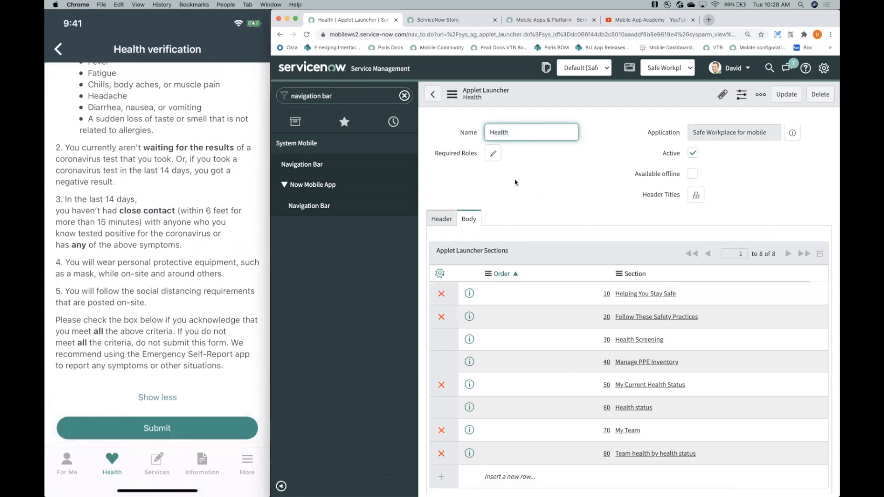
# - Filter the navigator for service catalog and open the Record Producers list under Catalog Definitions
pyautogui.click(359, 95)
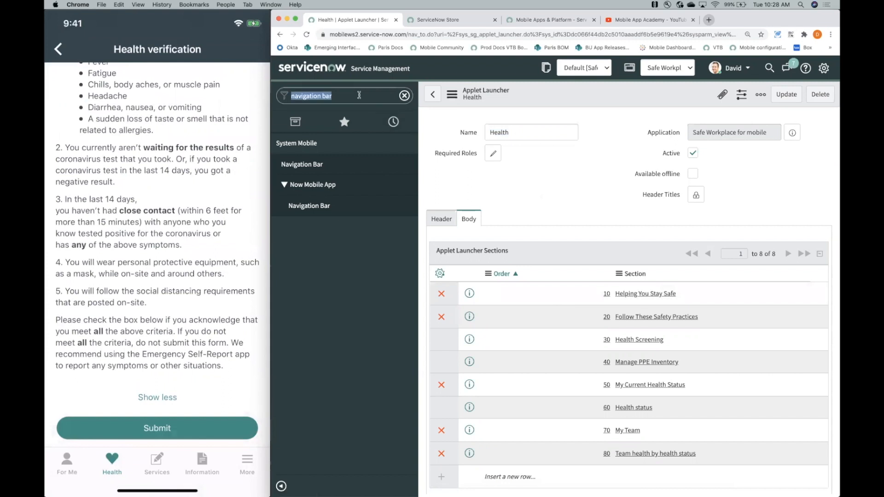
pyautogui.write('serfic')
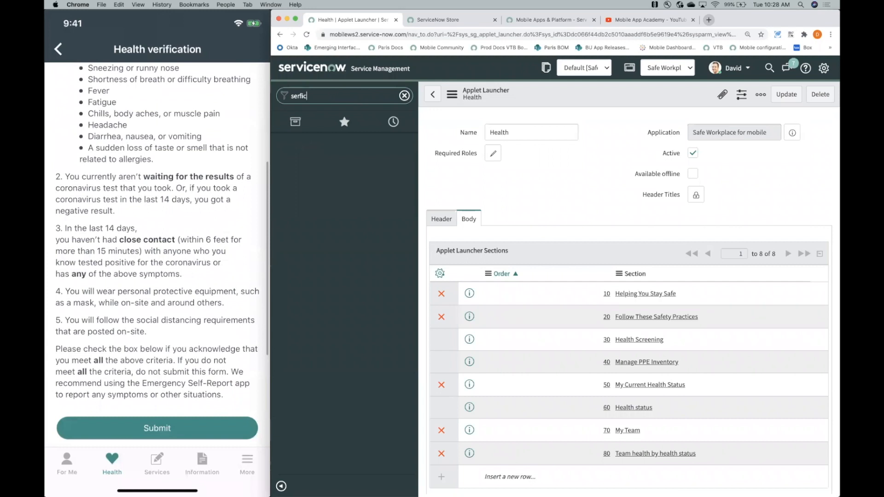
pyautogui.write('vice catalog')
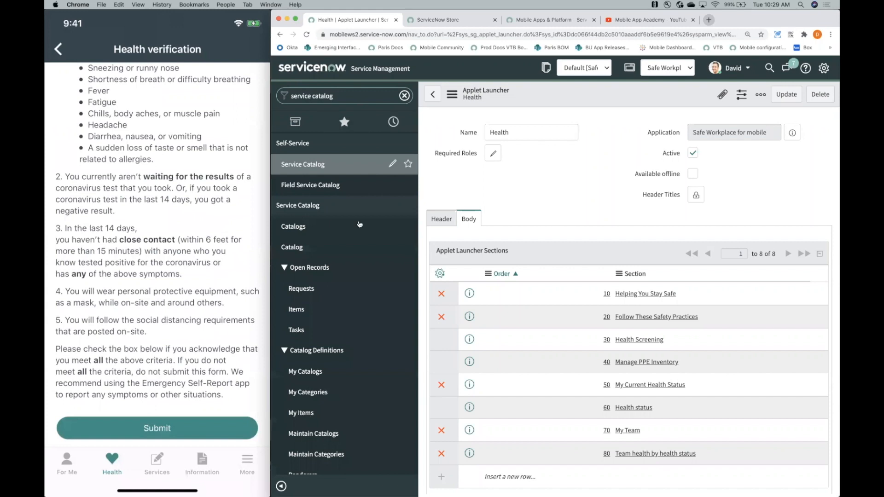
pyautogui.scroll(-3, 360, 224)
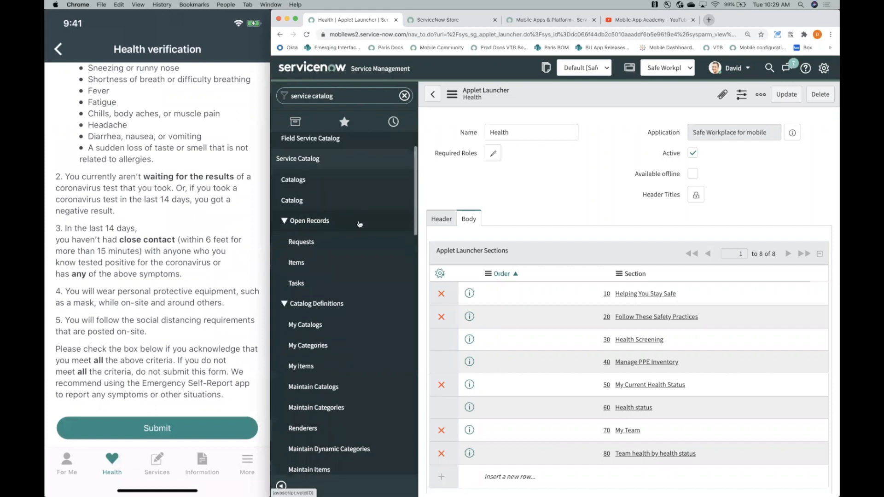
pyautogui.scroll(-10, 360, 224)
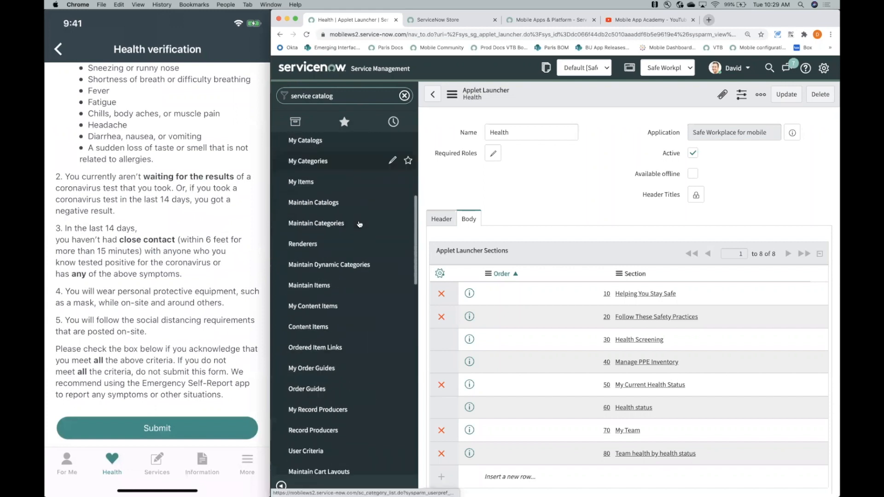
pyautogui.scroll(-2, 360, 224)
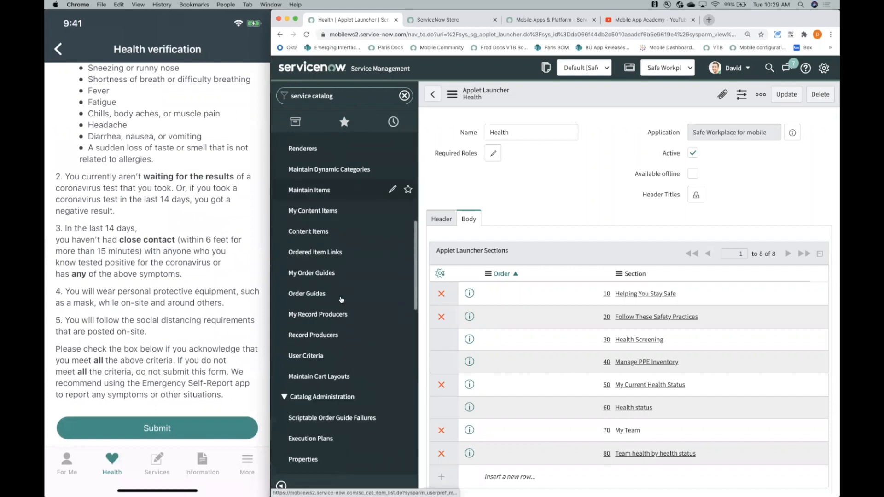
pyautogui.click(322, 340)
# - Try to search the record producers by Order for "health" and clear that filter
pyautogui.click(631, 98)
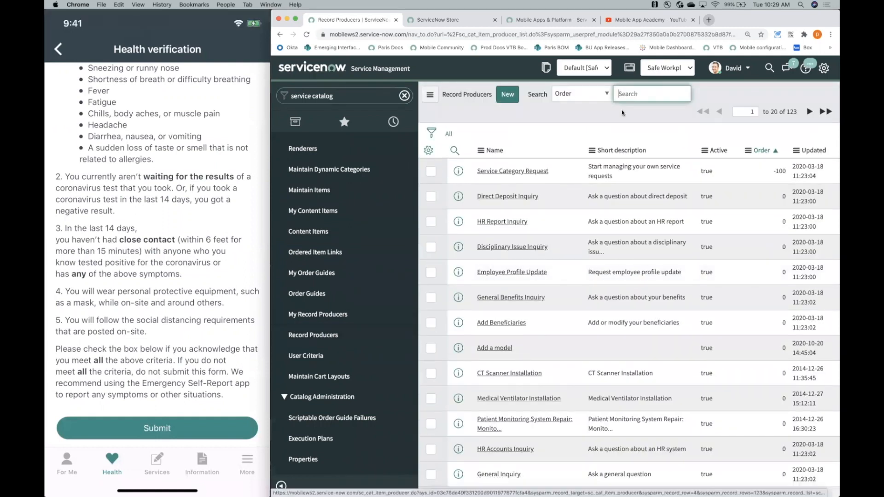
pyautogui.write('healt')
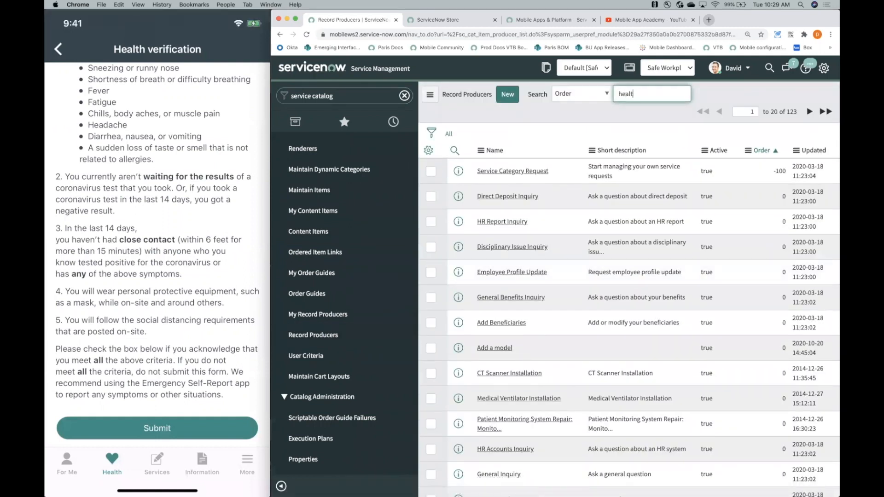
pyautogui.write('h')
pyautogui.press('Return')
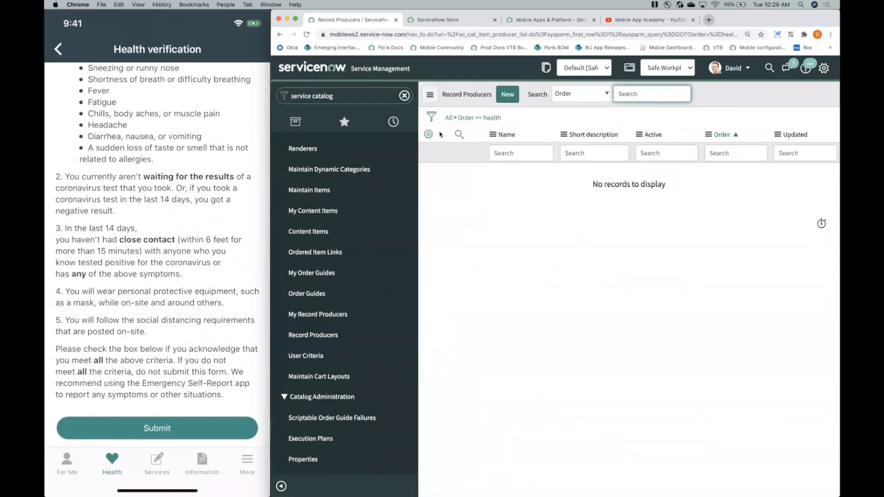
pyautogui.click(447, 119)
# - Search the record producers by Name for "health"
pyautogui.click(581, 93)
pyautogui.click(582, 92)
pyautogui.click(581, 92)
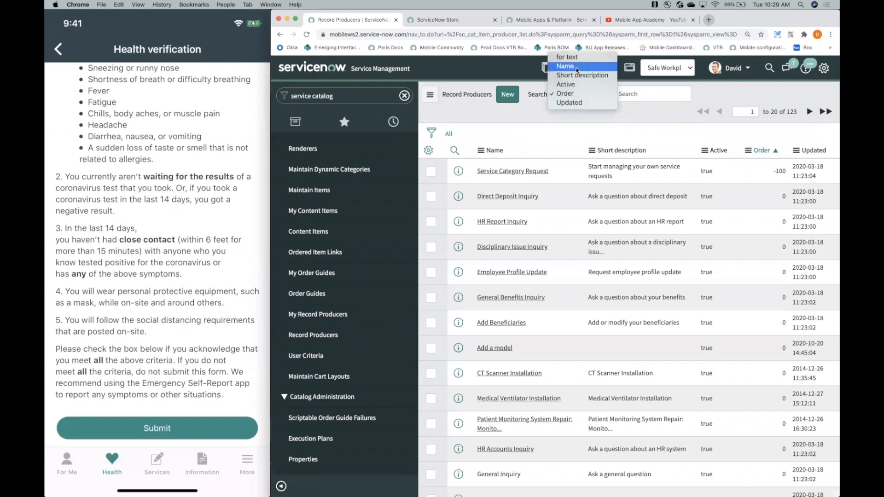
pyautogui.click(571, 70)
pyautogui.click(628, 92)
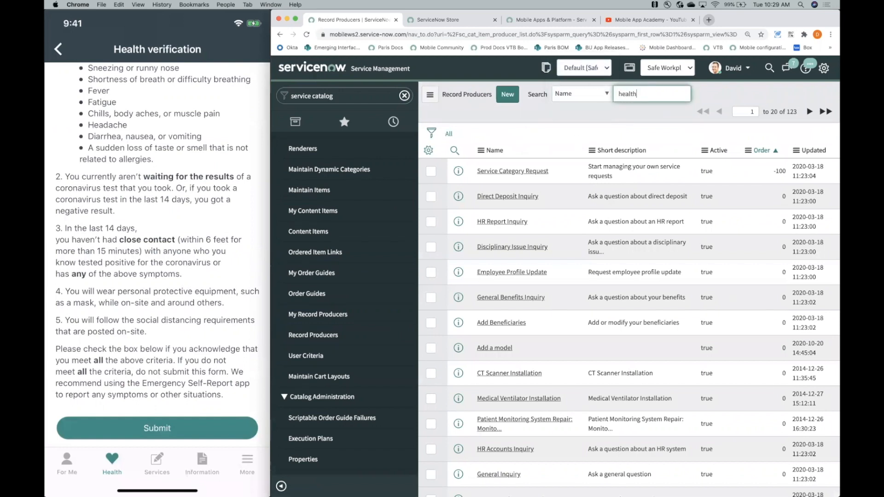
pyautogui.write('health')
pyautogui.press('Return')
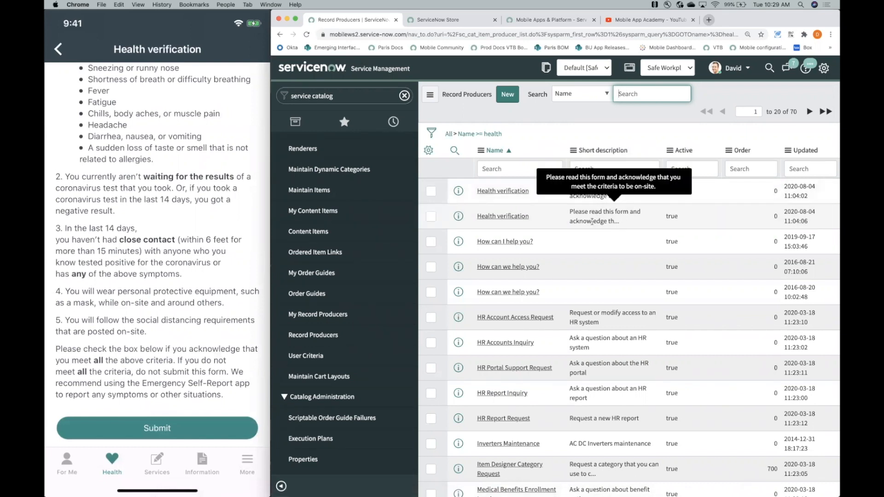
# - Examine both Health verification record producers and compare which application each belongs to, returning to the list after each
pyautogui.click(504, 193)
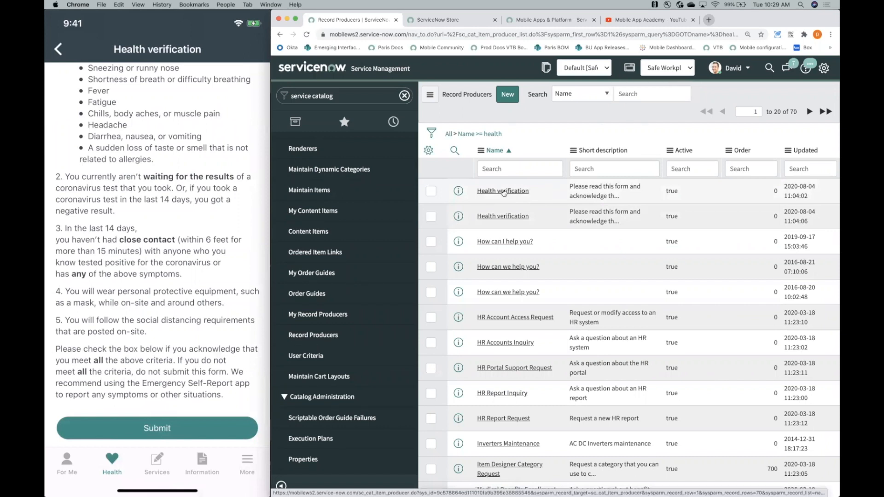
pyautogui.click(504, 193)
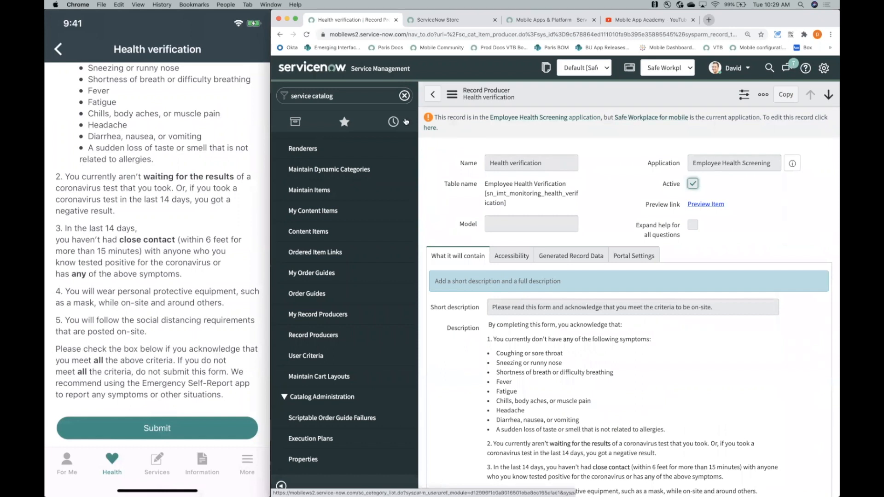
pyautogui.click(432, 95)
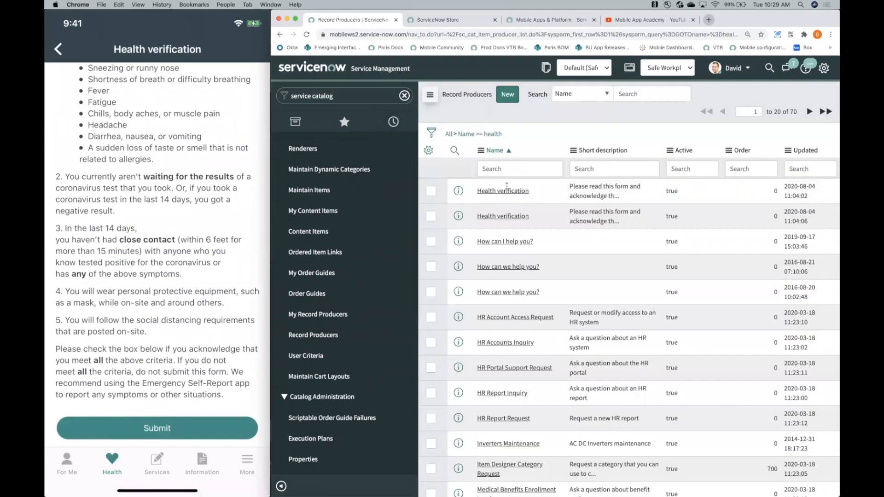
pyautogui.click(510, 218)
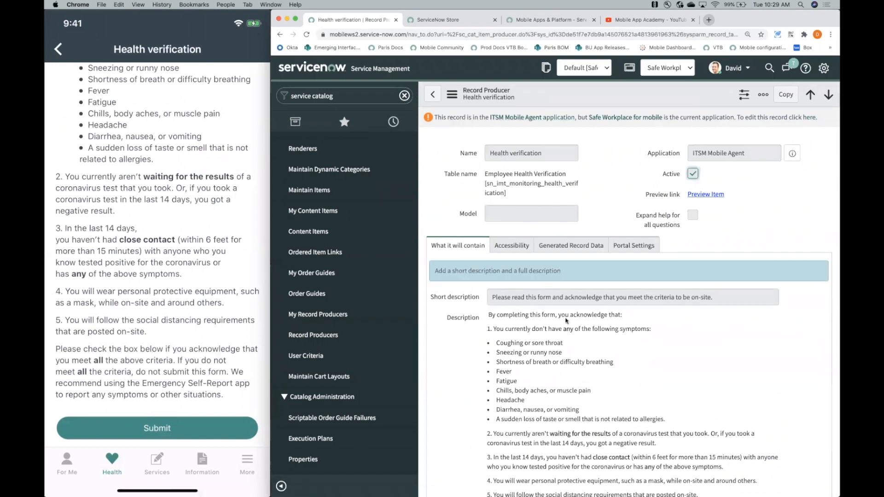
pyautogui.scroll(-3, 547, 258)
pyautogui.scroll(3, 545, 304)
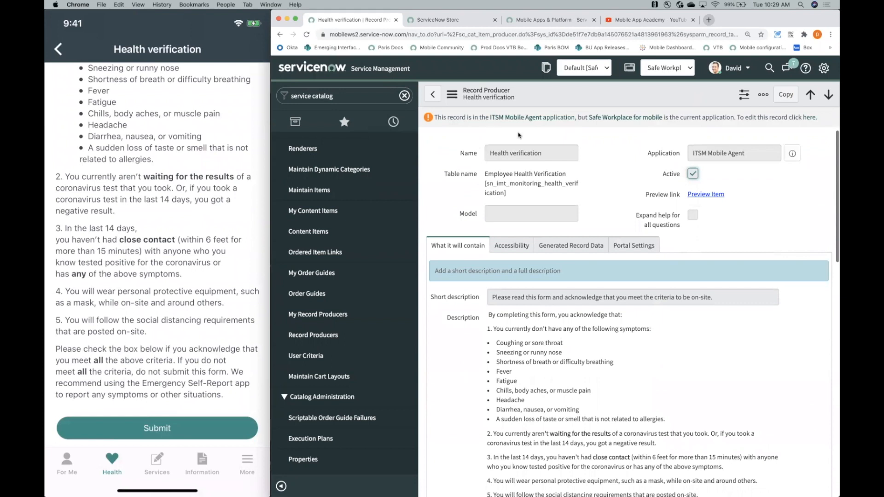
pyautogui.click(436, 99)
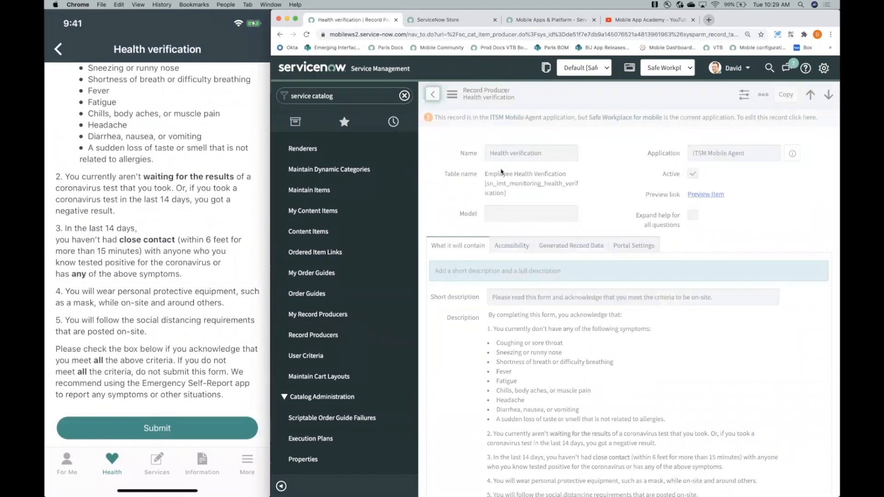
# - Open the Health verification record producer from the Employee Health Screening application and enable editing to work in its description
pyautogui.click(519, 190)
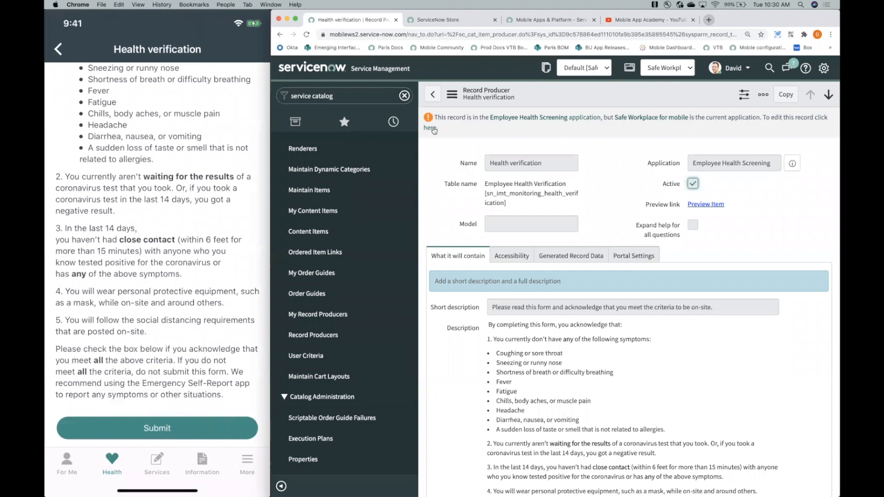
pyautogui.click(432, 128)
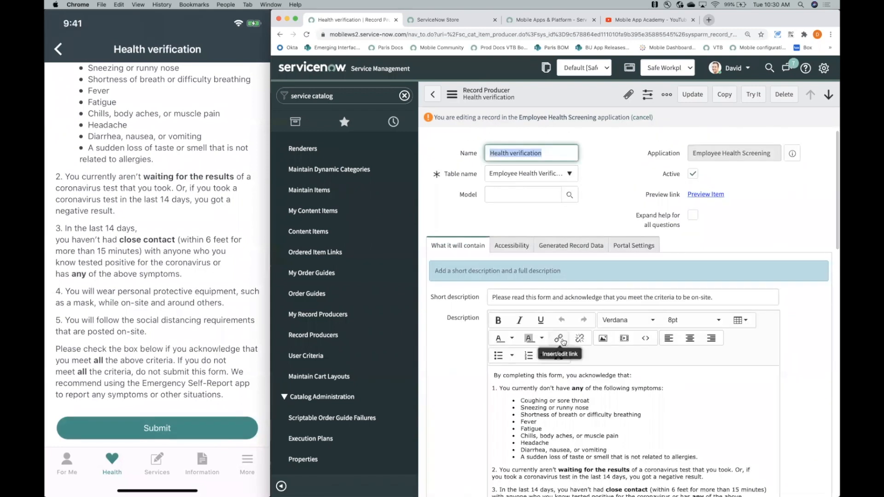
pyautogui.scroll(-4, 563, 343)
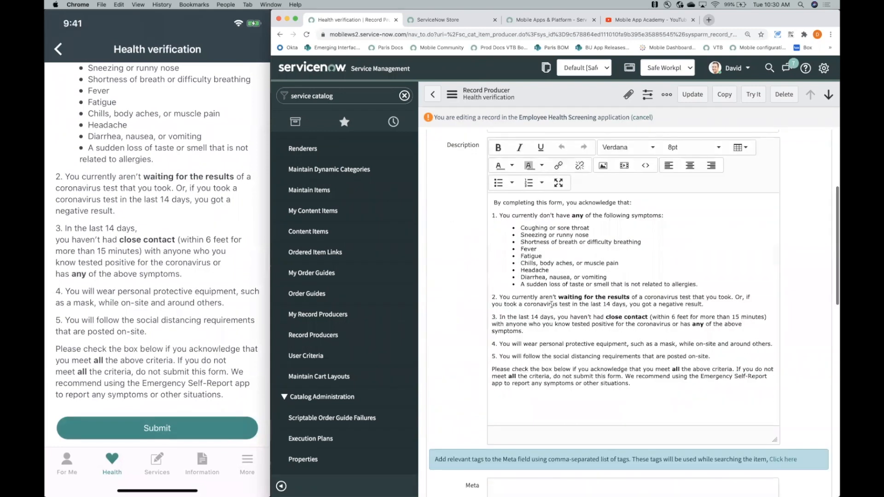
pyautogui.click(603, 345)
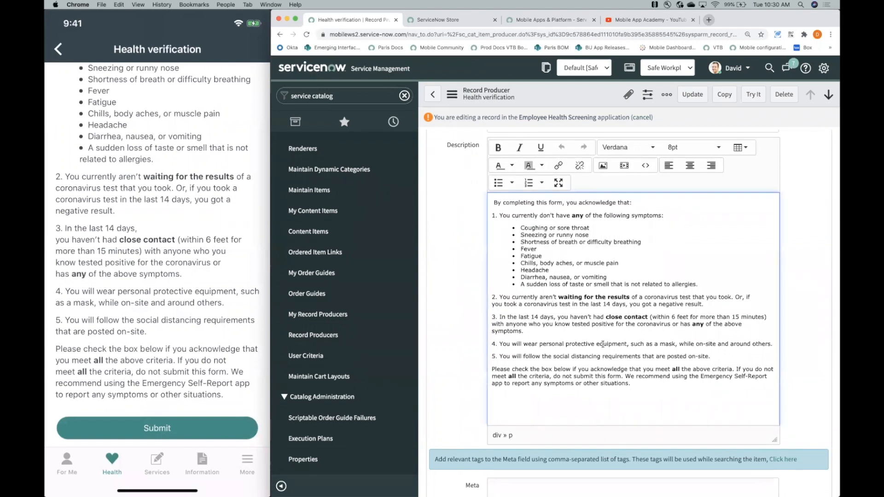
# - Reword item 4 of the description so that it begins with "You must wear"
pyautogui.scroll(-1, 602, 345)
pyautogui.doubleClick(530, 334)
pyautogui.press('BackSpace')
pyautogui.press('BackSpace')
pyautogui.press('BackSpace')
pyautogui.press('BackSpace')
pyautogui.press('BackSpace')
pyautogui.press('BackSpace')
pyautogui.write('must')
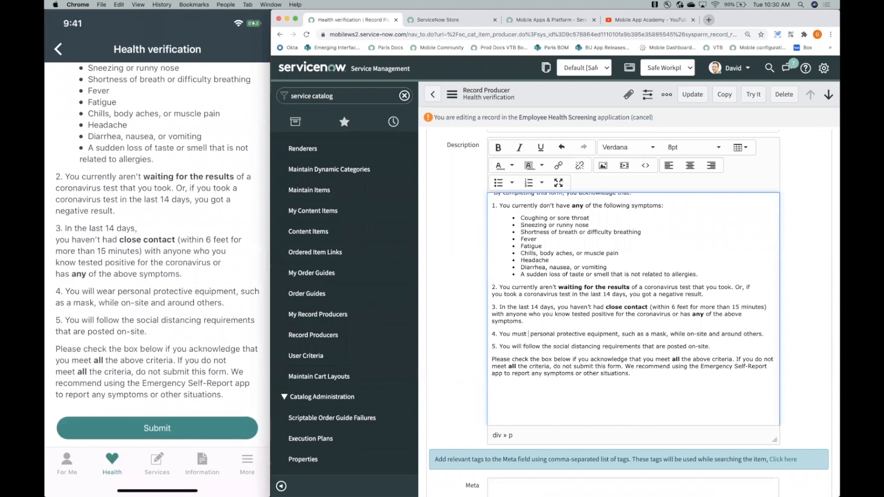
pyautogui.write(' wear')
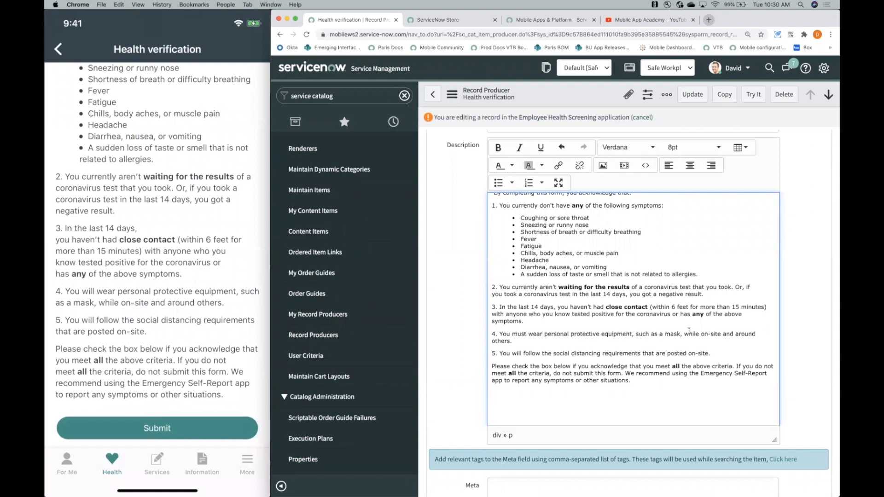
# - Remove "personal protective equipment, such" from item 4 so the text continues with "as a mask"
pyautogui.moveTo(639, 334); pyautogui.dragTo(551, 334)
pyautogui.press('BackSpace')
pyautogui.click(554, 335)
pyautogui.press('BackSpace')
pyautogui.press('BackSpace')
pyautogui.press('BackSpace')
pyautogui.press('BackSpace')
pyautogui.press('BackSpace')
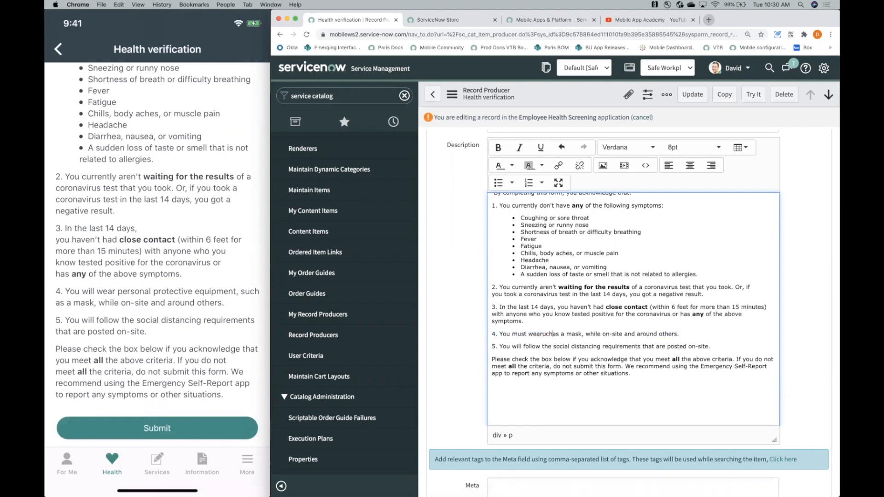
pyautogui.write('r')
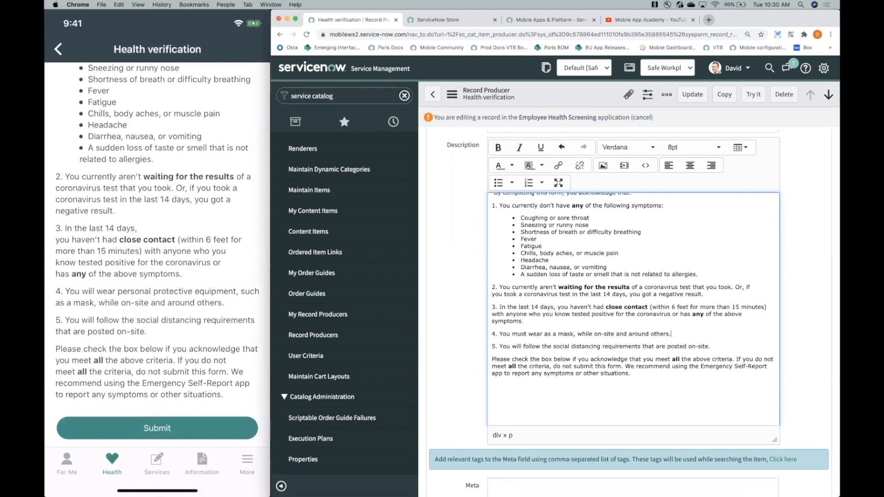
# - Add wording about all times to the end of item 4, make it bold and update the record producer
pyautogui.write('l times')
pyautogui.moveTo(673, 333)
pyautogui.mouseDown()
pyautogui.moveTo(704, 332)
pyautogui.moveTo(670, 335)
pyautogui.mouseUp()
pyautogui.click(703, 334)
pyautogui.hotkey('ctrl', 'b')
pyautogui.click(686, 322)
pyautogui.click(692, 94)
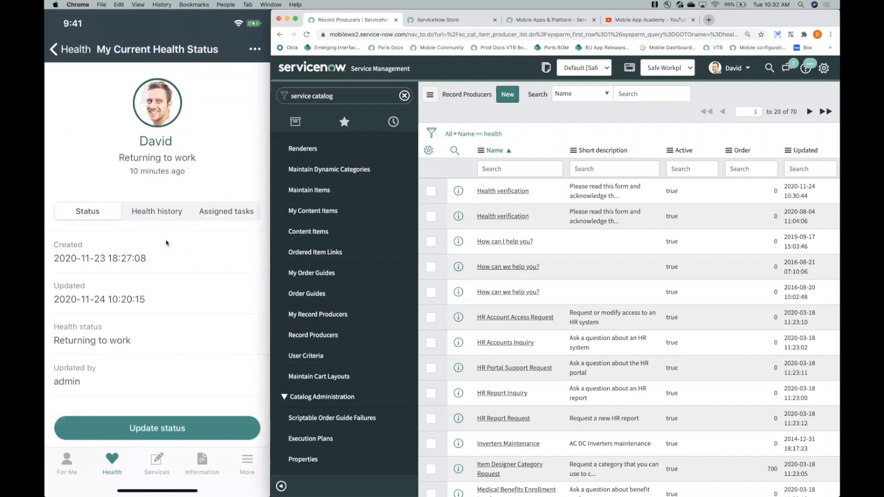
# - Filter the navigator for applet launcher and open the System Mobile Applet Launchers list
pyautogui.scroll(-3, 167, 243)
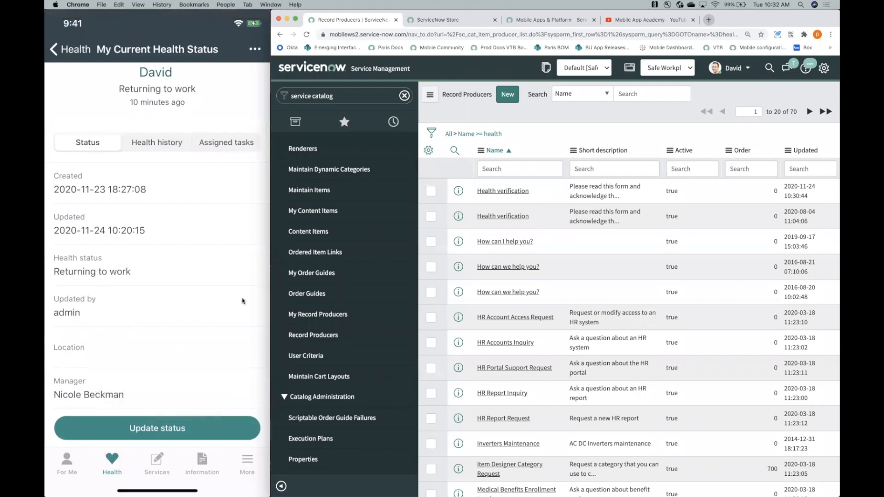
pyautogui.click(318, 96)
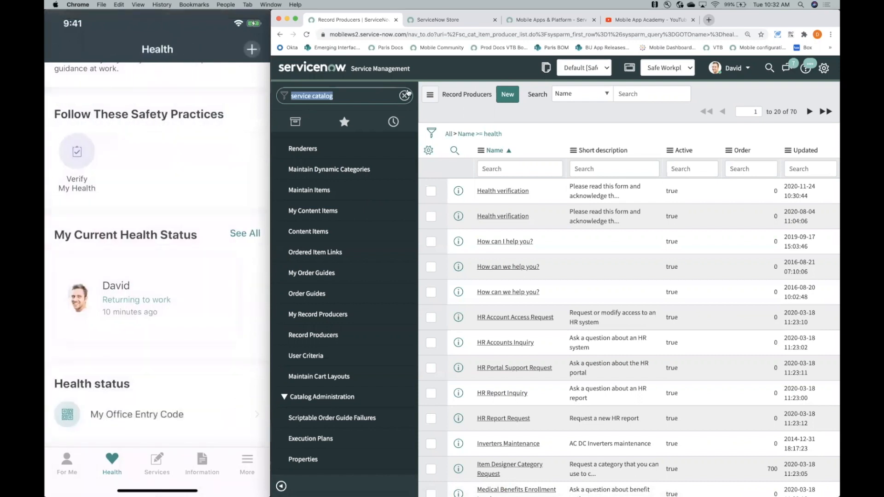
pyautogui.write('applet')
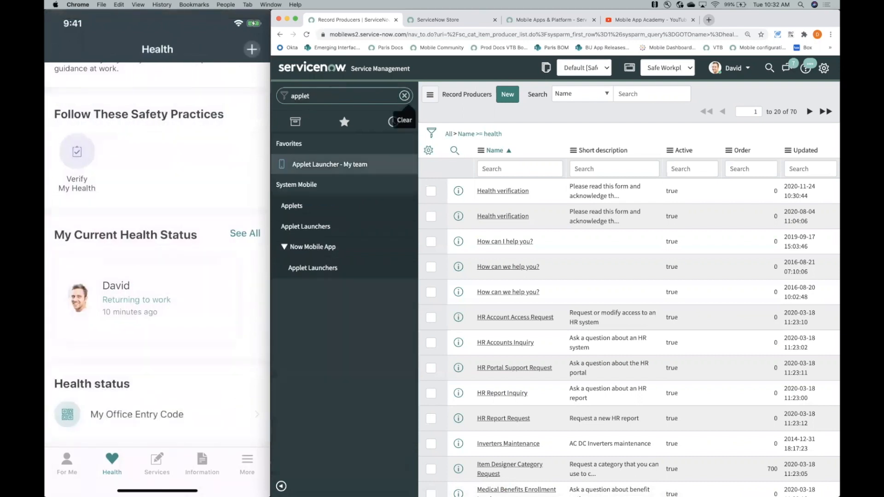
pyautogui.write(' launcher')
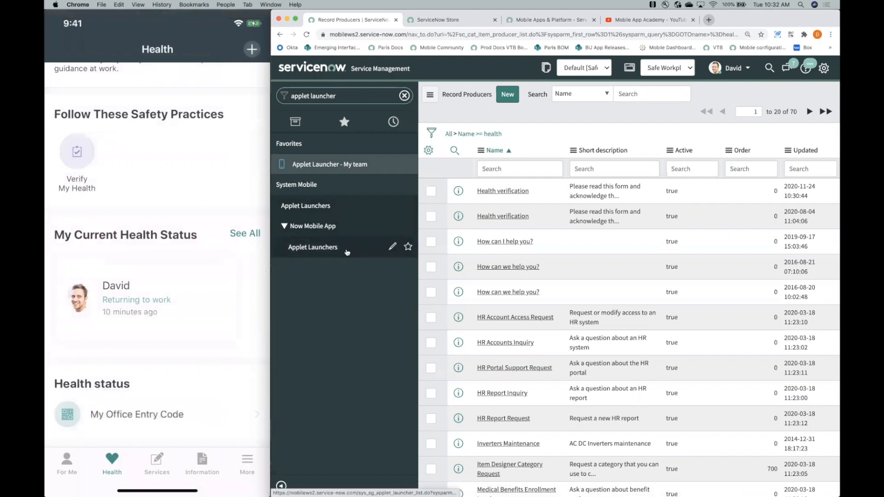
pyautogui.click(386, 205)
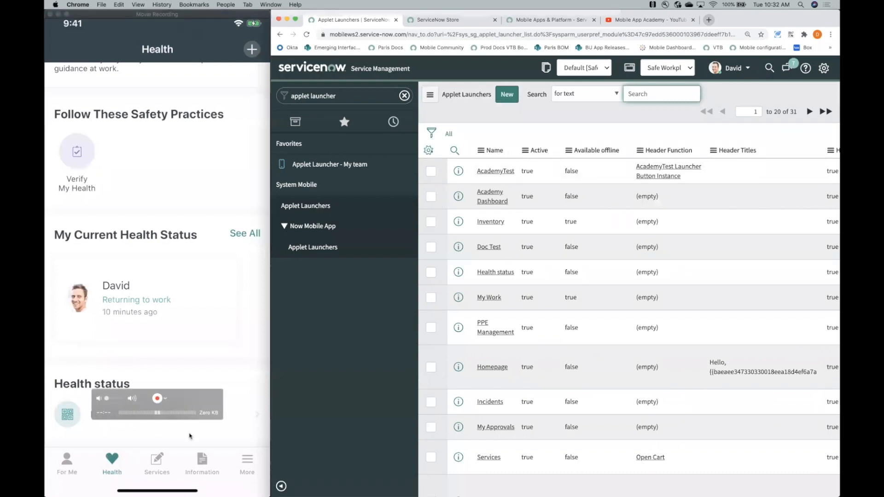
# - Search the applet launchers for "health" and open the Health launcher record
pyautogui.write('health')
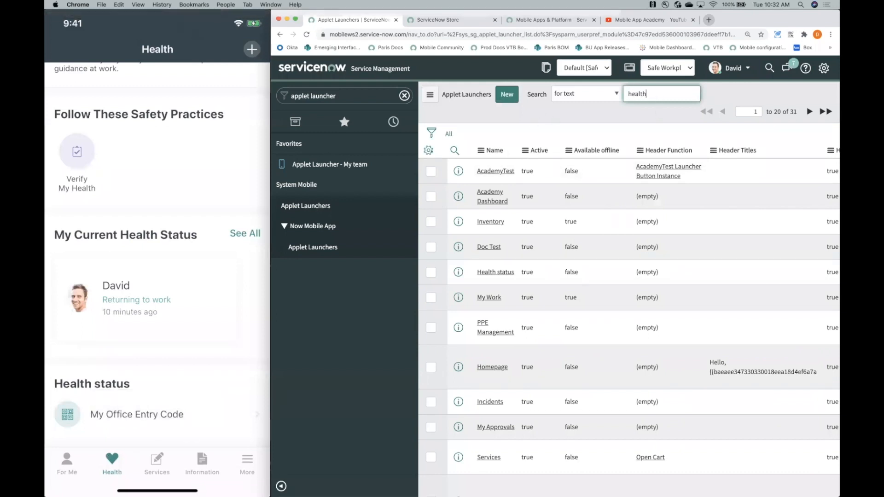
pyautogui.press('Return')
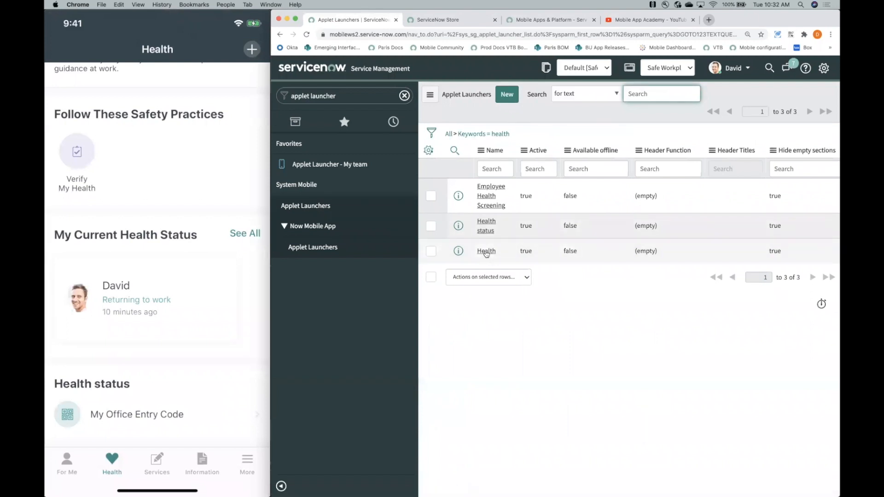
pyautogui.moveTo(840, 148)
pyautogui.mouseDown()
pyautogui.moveTo(827, 148)
pyautogui.moveTo(840, 148)
pyautogui.mouseUp()
pyautogui.click(486, 251)
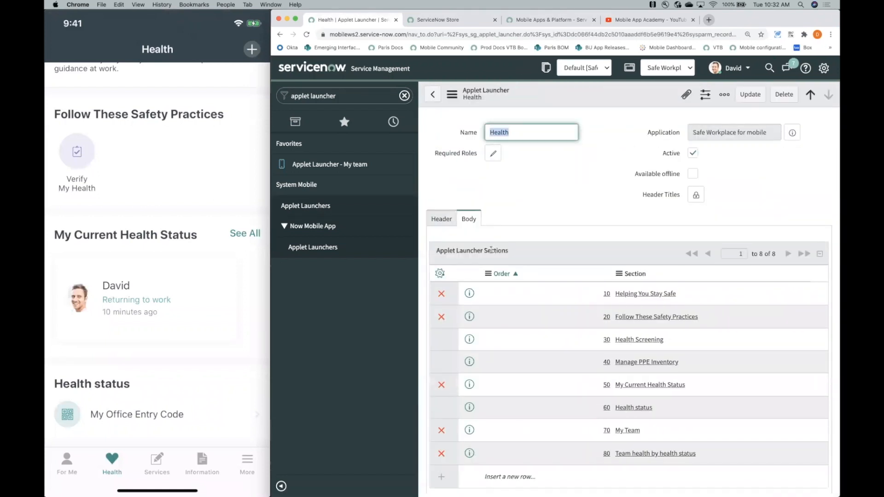
# - Open the My Current Health Status section record from the Health launcher's body sections
pyautogui.scroll(-2, 566, 261)
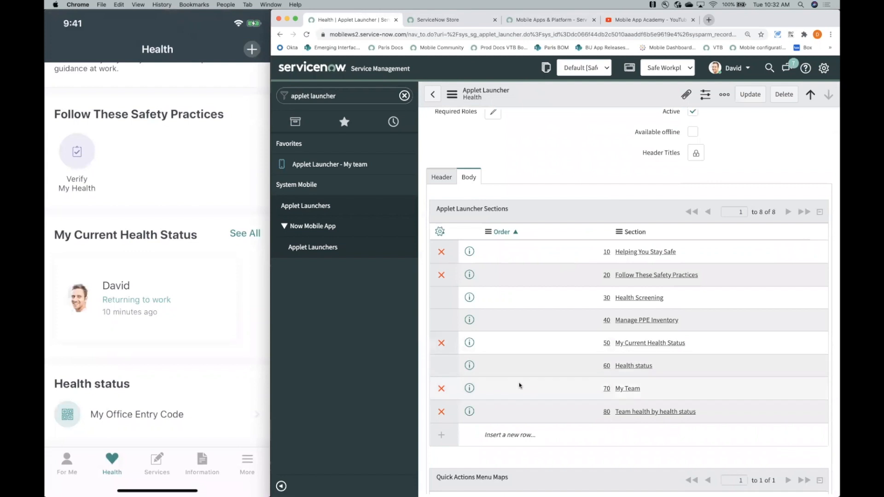
pyautogui.scroll(5, 213, 223)
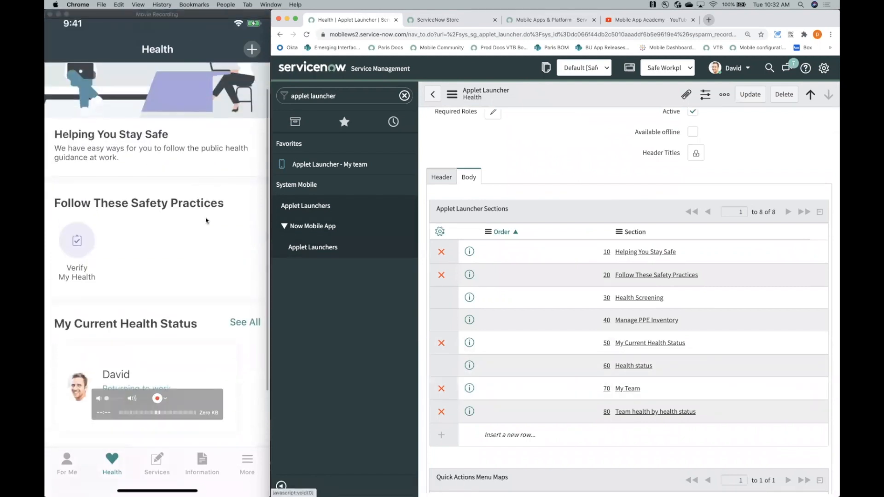
pyautogui.scroll(-5, 207, 221)
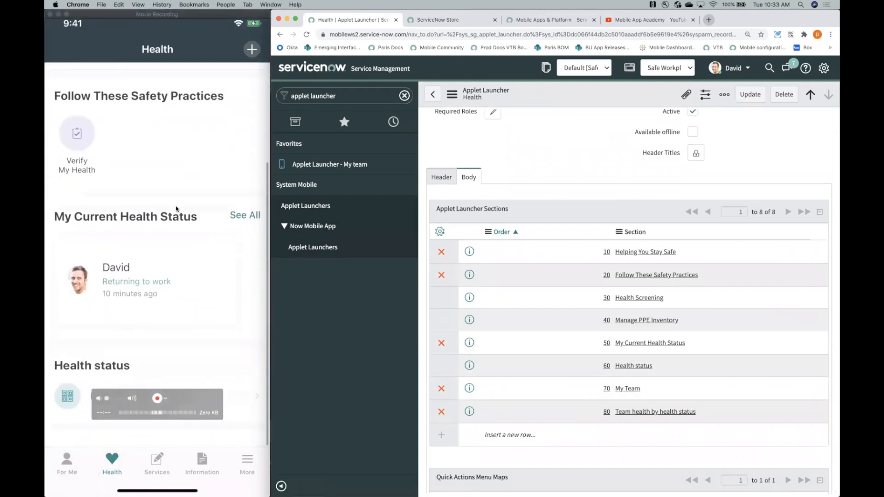
pyautogui.click(647, 343)
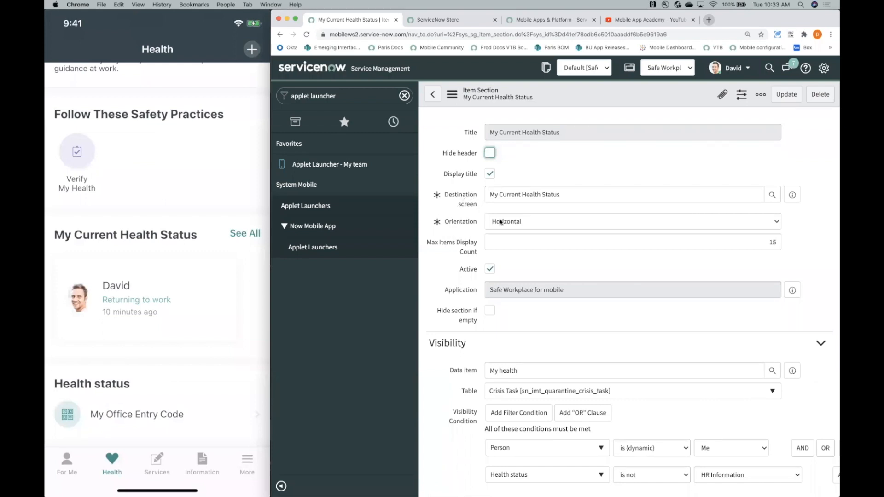
# - Open the list screen set as the My Current Health Status section's destination screen
pyautogui.click(697, 197)
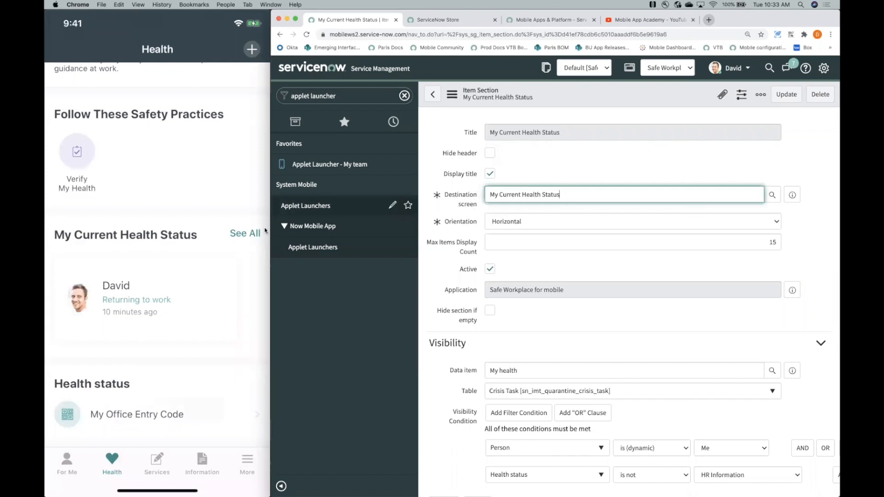
pyautogui.click(240, 235)
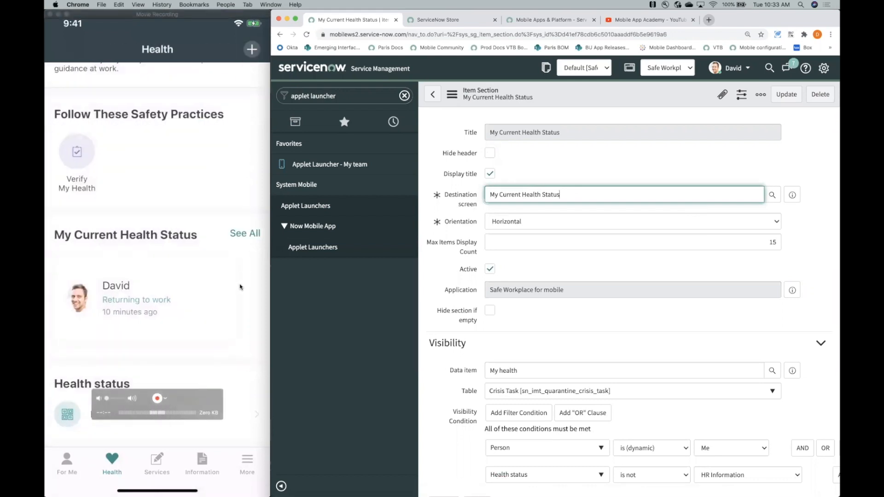
pyautogui.click(151, 289)
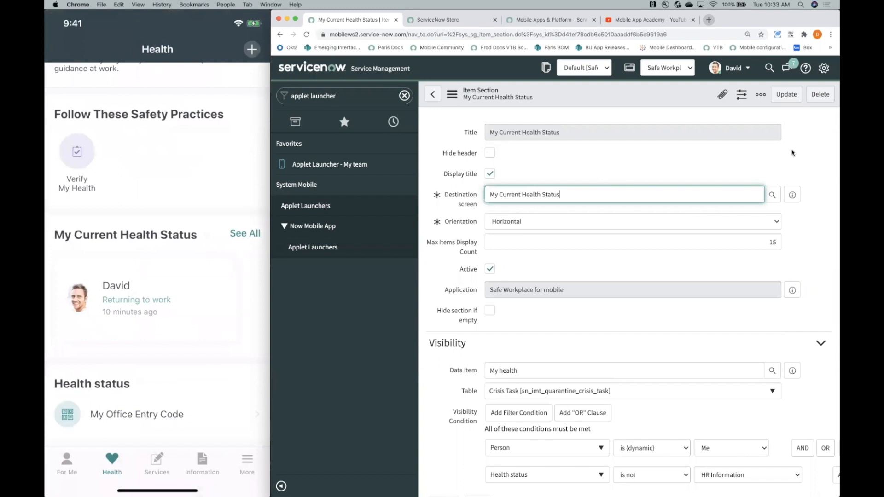
pyautogui.click(793, 190)
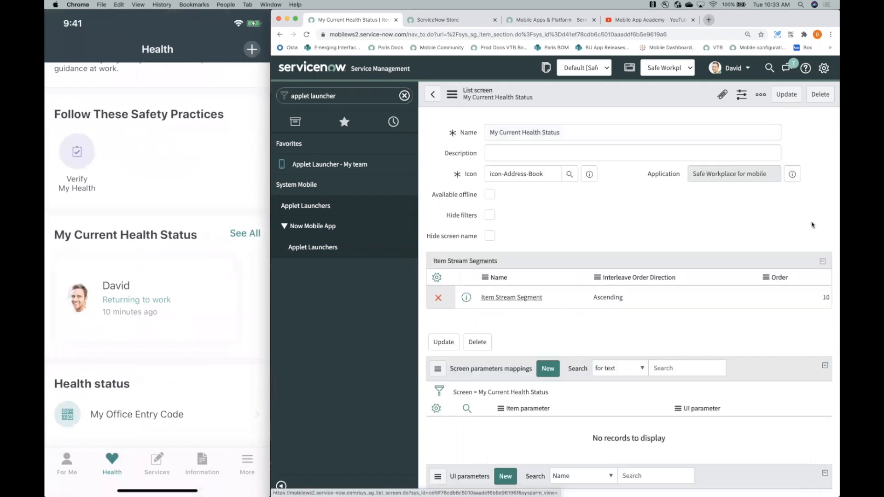
# - Open the health status card in the mobile preview and follow the Item Stream Segment to the My health 2 Main Item record
pyautogui.click(125, 288)
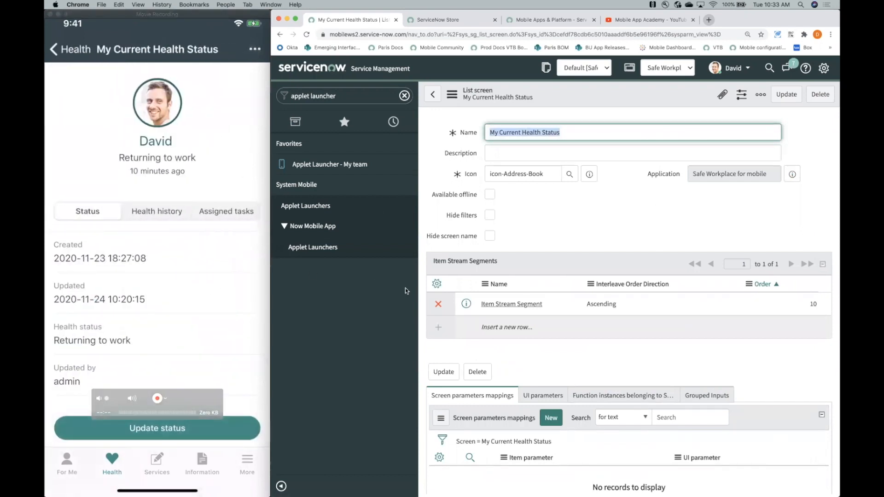
pyautogui.click(501, 305)
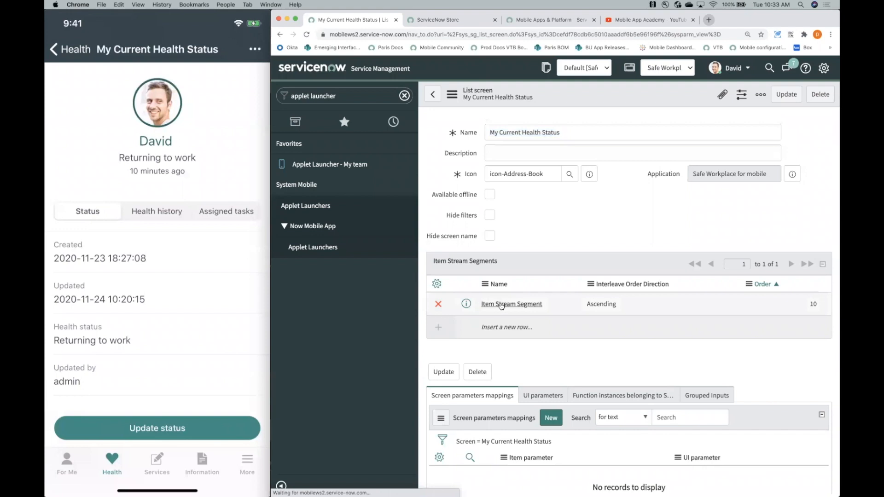
pyautogui.click(516, 226)
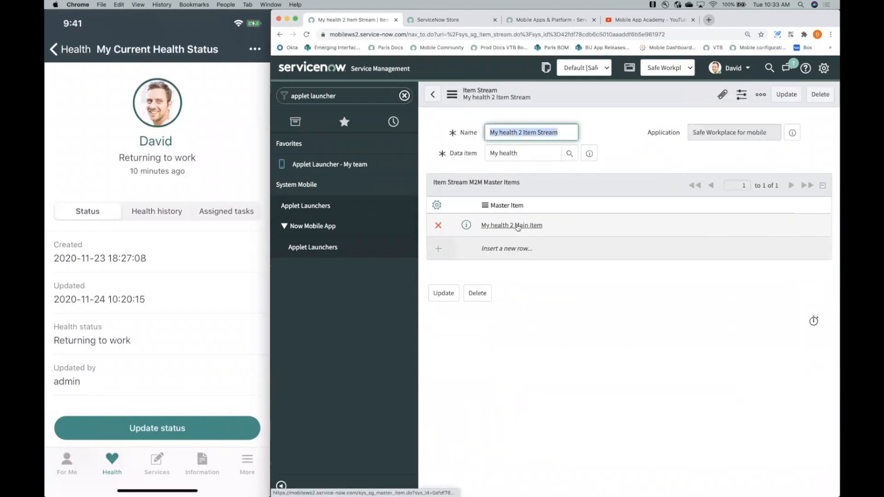
pyautogui.click(518, 227)
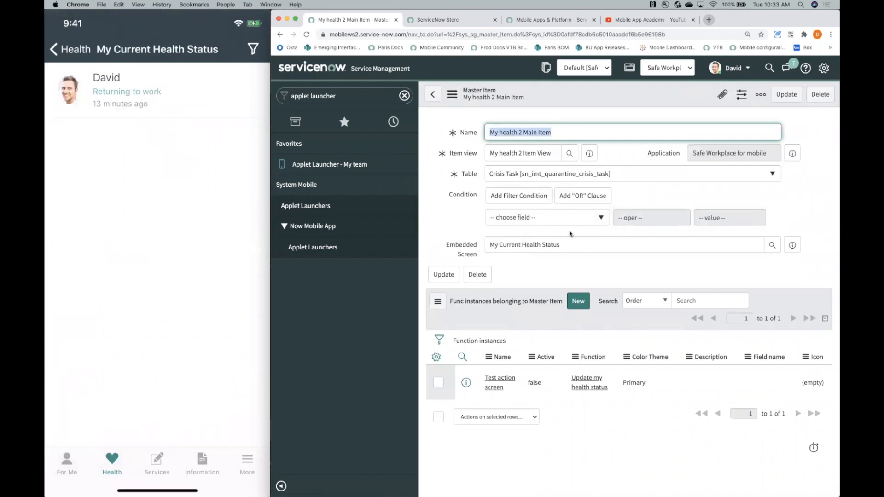
# - Open the main item's embedded My Current Health Status form screen and go into its Status details screen
pyautogui.click(792, 245)
pyautogui.click(818, 271)
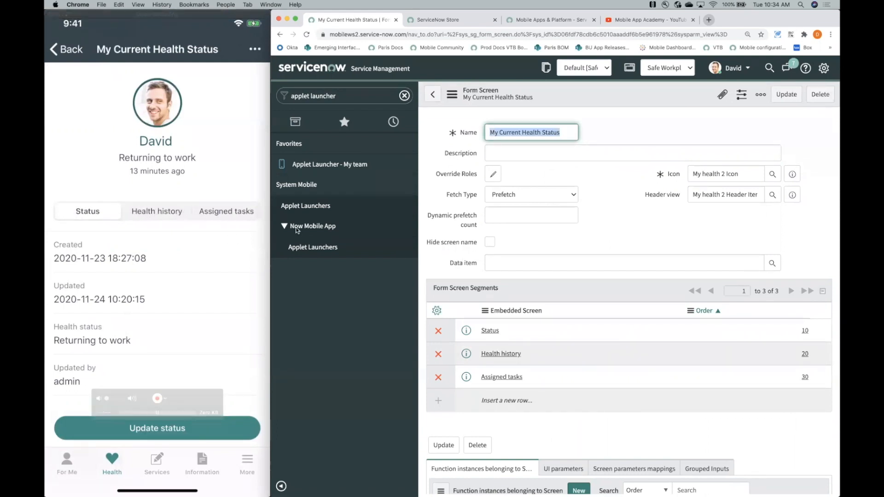
pyautogui.scroll(-2, 152, 347)
pyautogui.scroll(-1, 152, 347)
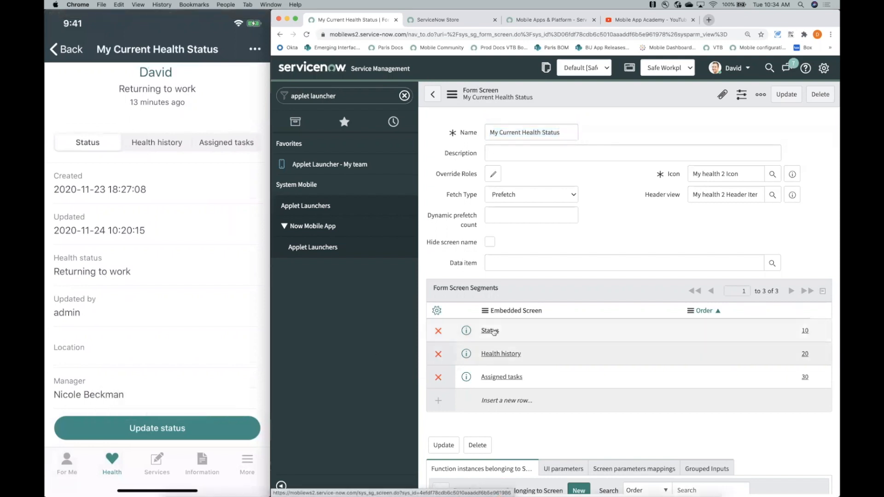
pyautogui.click(489, 331)
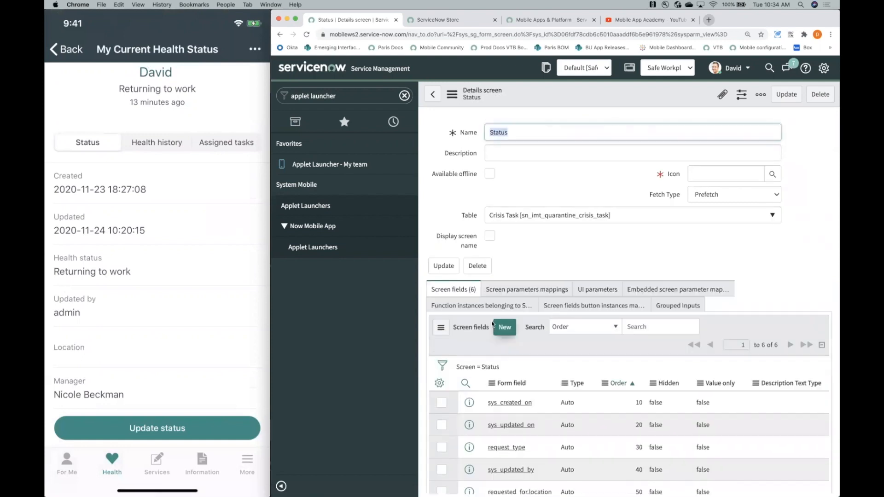
# - Delete the sys_updated_by screen field from the Status details screen and confirm the deletion
pyautogui.scroll(-2, 493, 323)
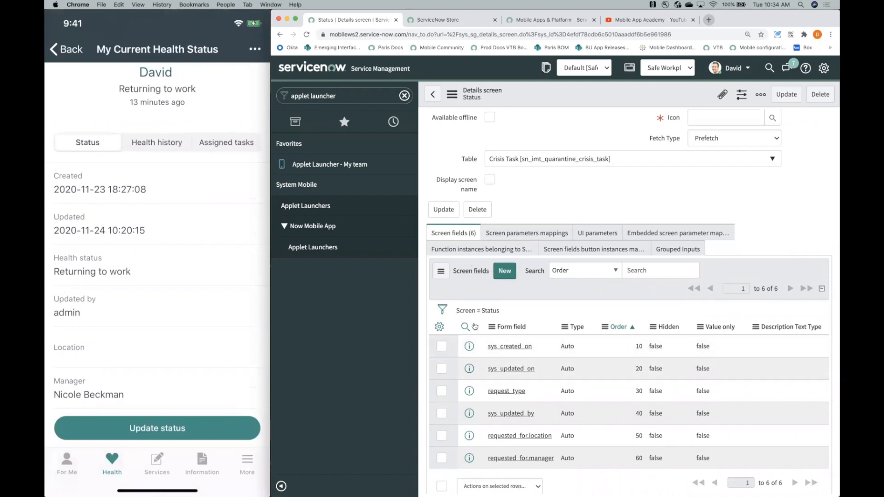
pyautogui.click(442, 413)
pyautogui.scroll(-2, 504, 475)
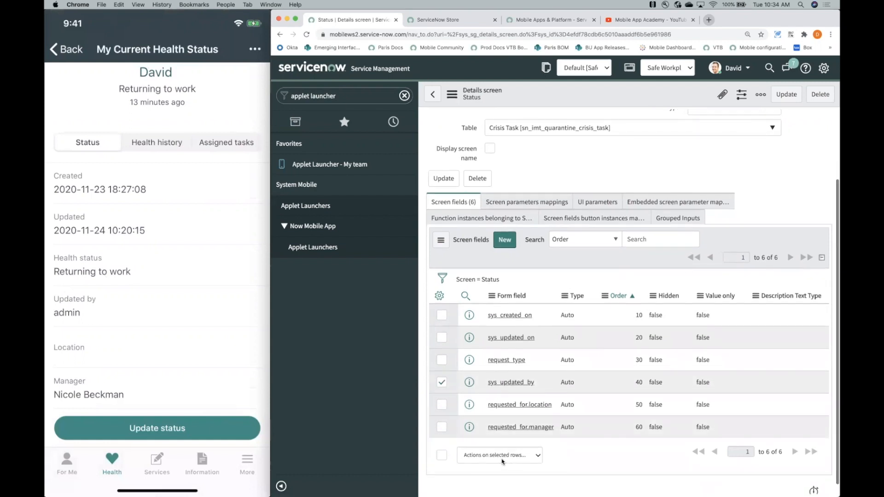
pyautogui.click(502, 462)
pyautogui.click(498, 459)
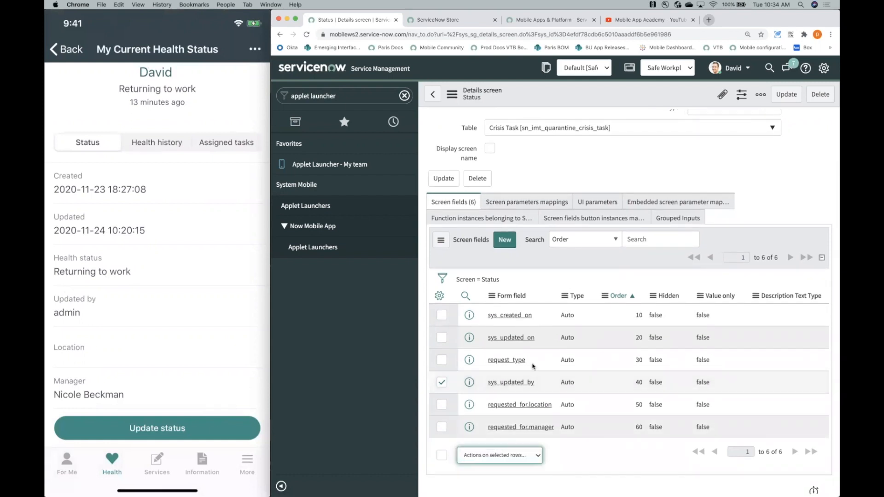
pyautogui.click(677, 165)
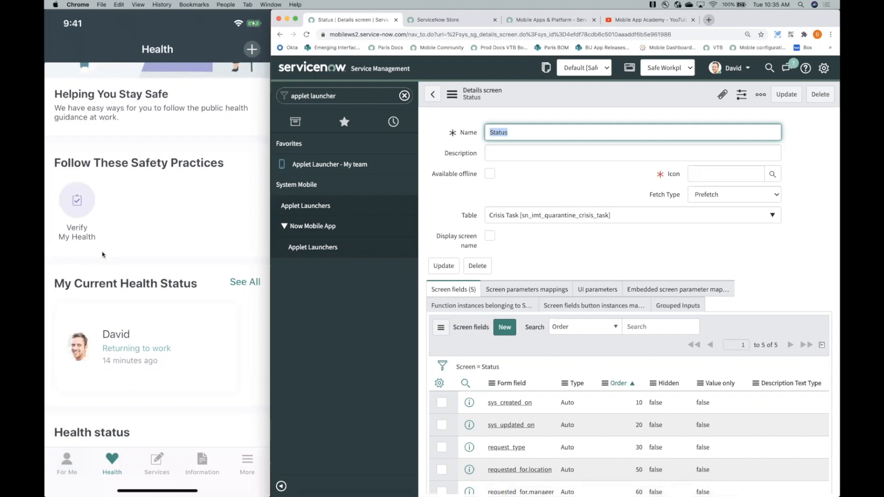
# - Filter the navigator for "applet" and open the System Mobile Applet Launchers list
pyautogui.moveTo(115, 237)
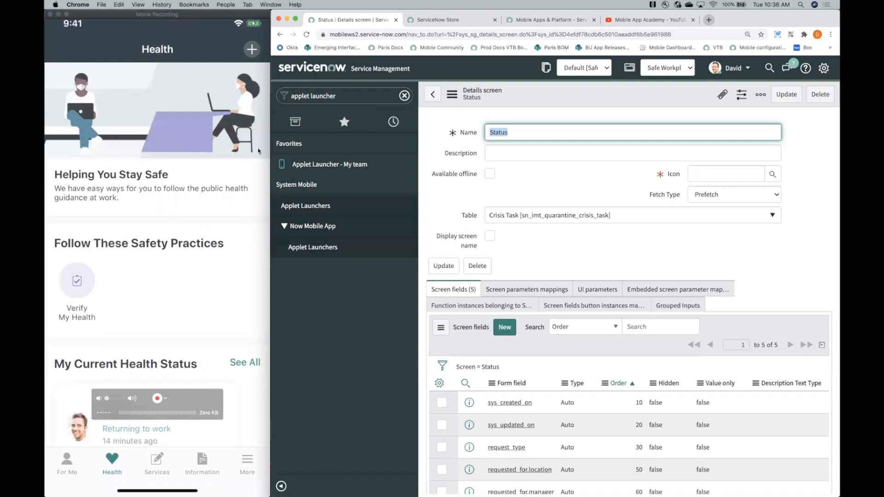
pyautogui.click(344, 98)
pyautogui.write('heal')
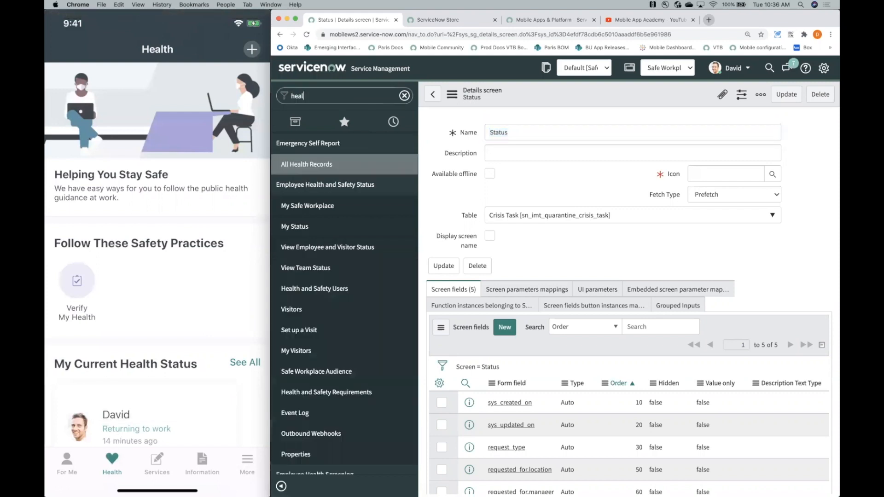
pyautogui.press('BackSpace')
pyautogui.press('BackSpace')
pyautogui.write('applet')
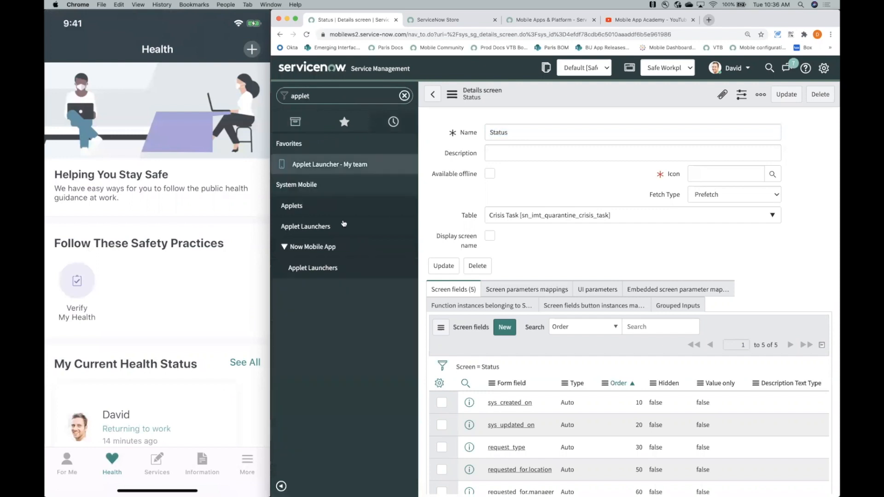
pyautogui.click(322, 226)
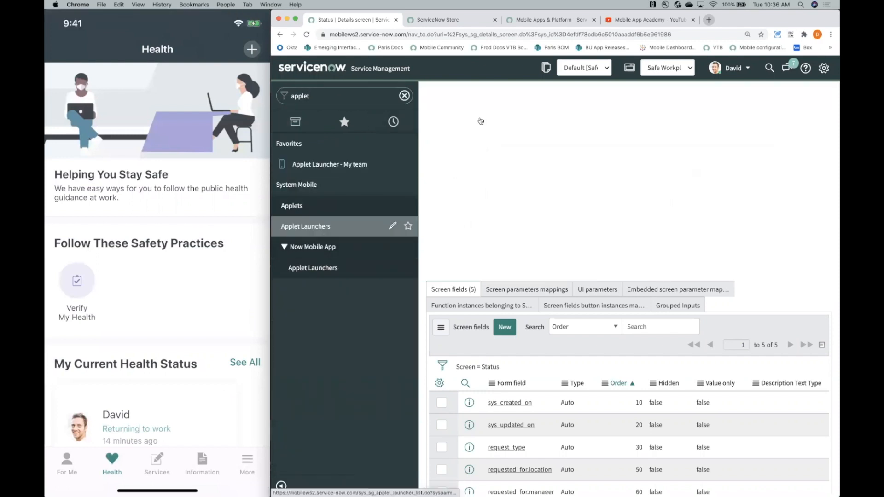
# - Search the launcher list for "health" and open the Health applet launcher record
pyautogui.write('health')
pyautogui.press('Return')
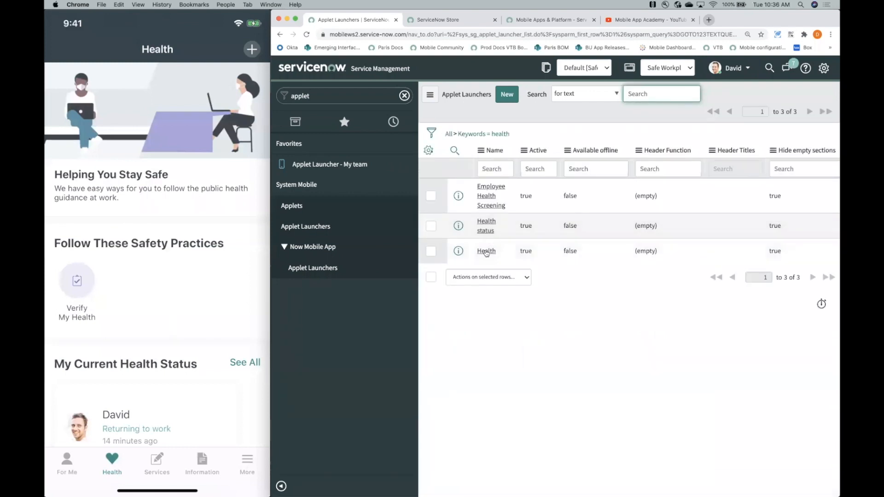
pyautogui.click(486, 253)
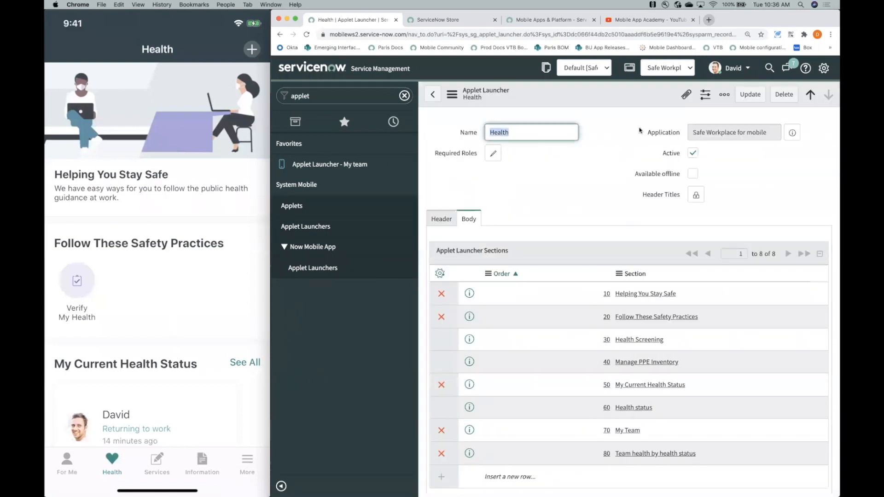
# - Open the Health launcher's Required Roles selection and look through the available roles
pyautogui.click(493, 153)
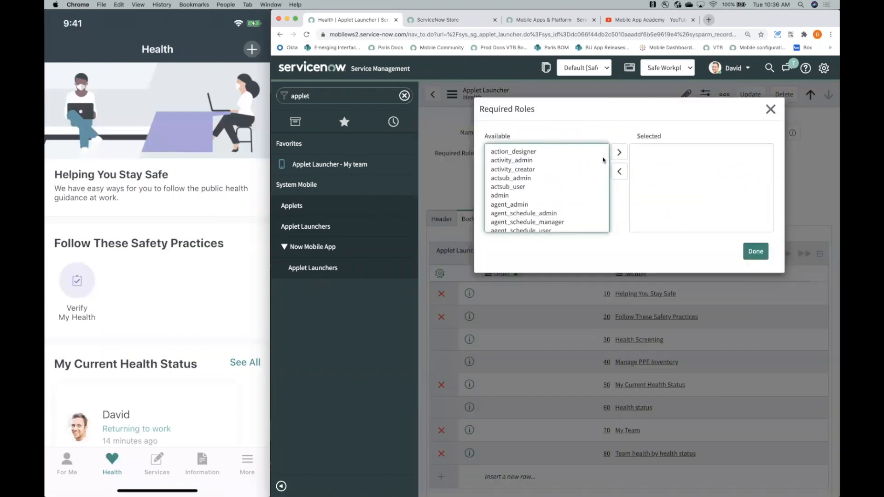
pyautogui.scroll(-1, 566, 169)
pyautogui.scroll(1, 566, 169)
pyautogui.scroll(-2, 566, 169)
pyautogui.scroll(2, 566, 169)
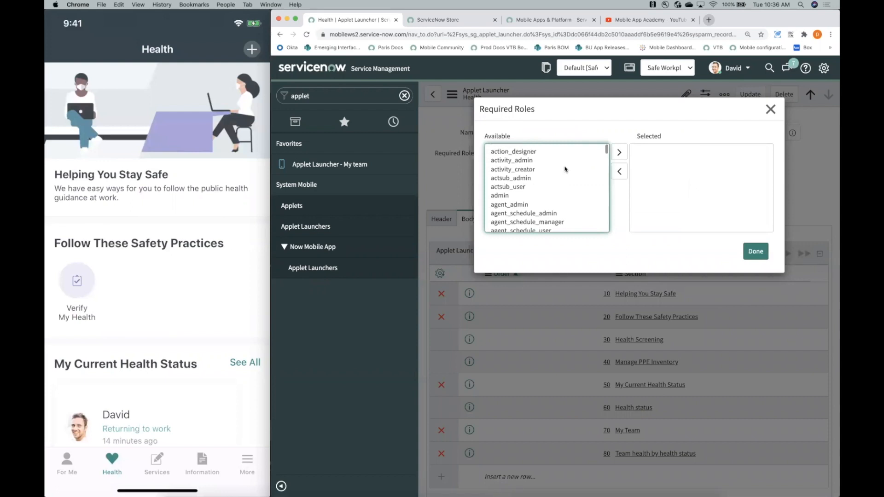
pyautogui.scroll(-1, 565, 169)
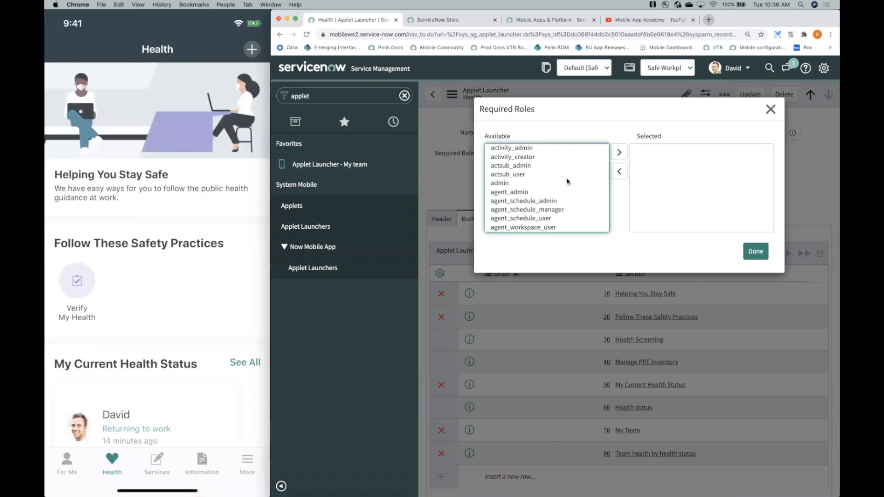
pyautogui.scroll(-3, 575, 191)
pyautogui.scroll(-10, 574, 190)
# - Find the sn_imt_ roles among the Health launcher's available required roles and look through them
pyautogui.press('super+f')
pyautogui.write('s')
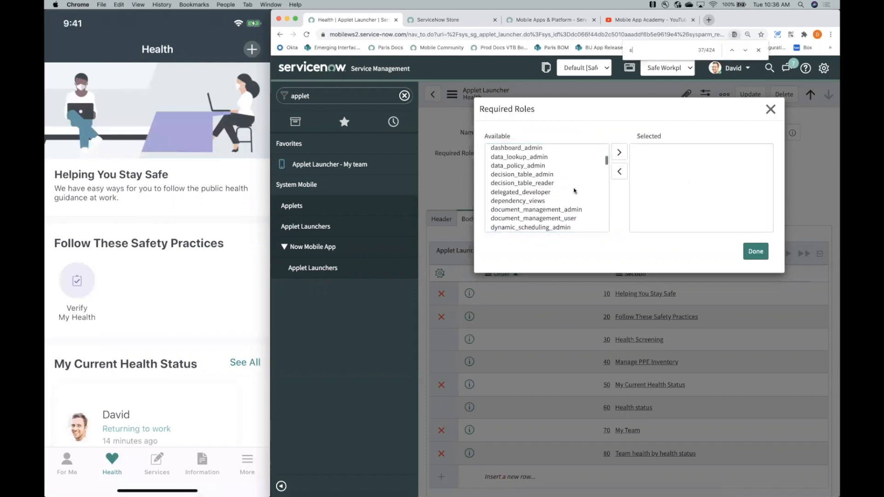
pyautogui.write('n_imt')
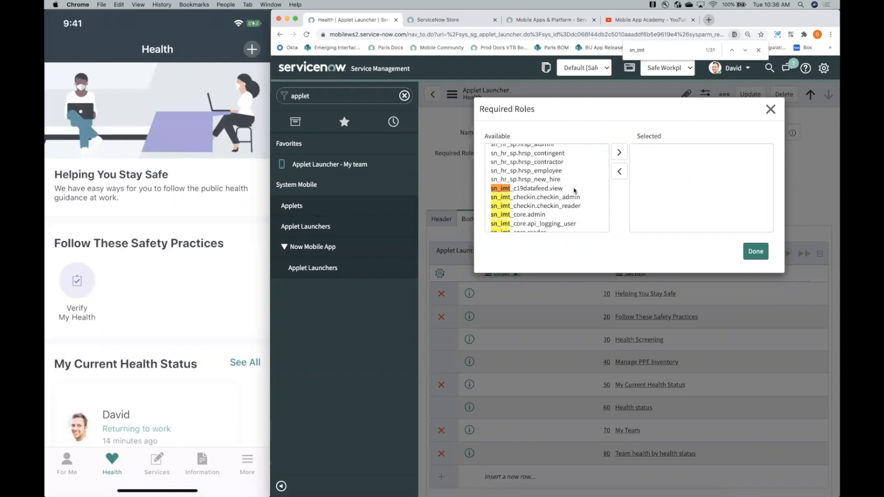
pyautogui.write('_healt')
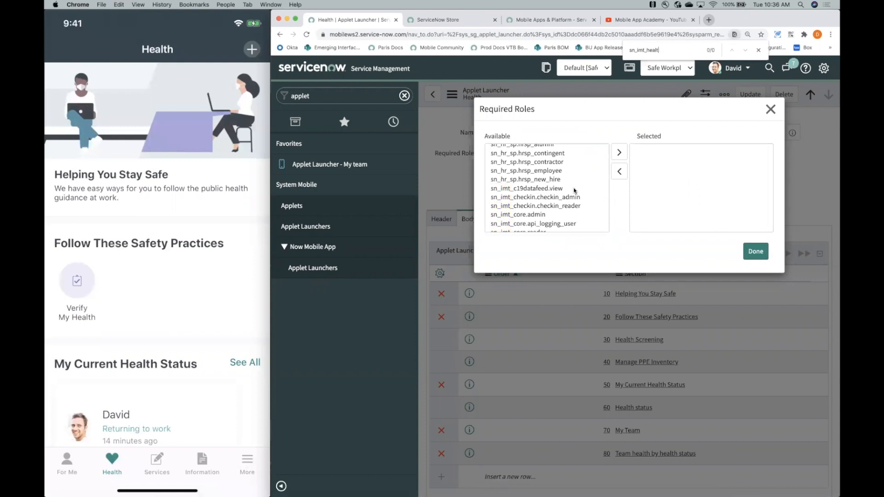
pyautogui.scroll(-2, 575, 191)
pyautogui.scroll(2, 575, 190)
pyautogui.press('BackSpace')
pyautogui.press('BackSpace')
pyautogui.scroll(-2, 575, 191)
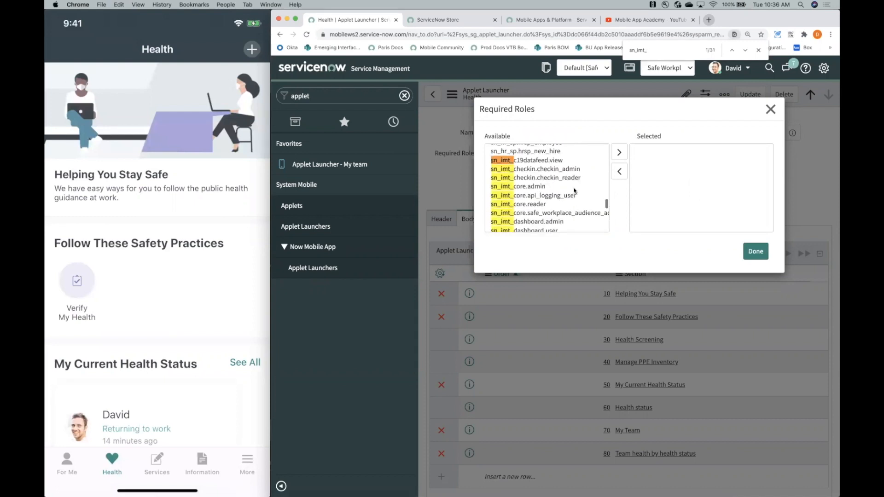
pyautogui.scroll(-6, 574, 190)
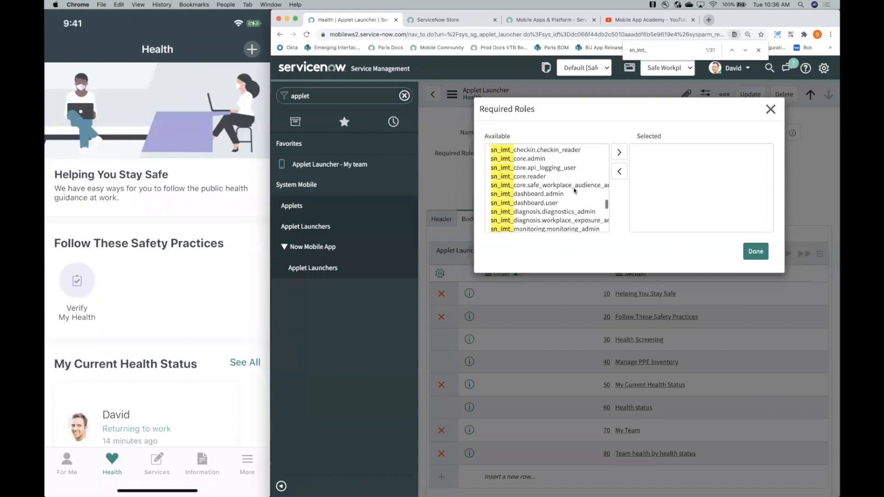
pyautogui.scroll(2, 574, 191)
pyautogui.scroll(-6, 574, 190)
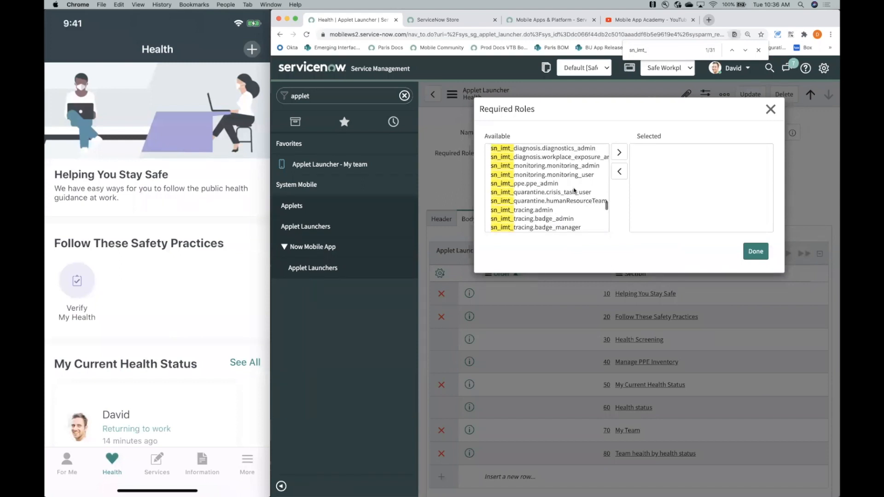
pyautogui.scroll(8, 574, 190)
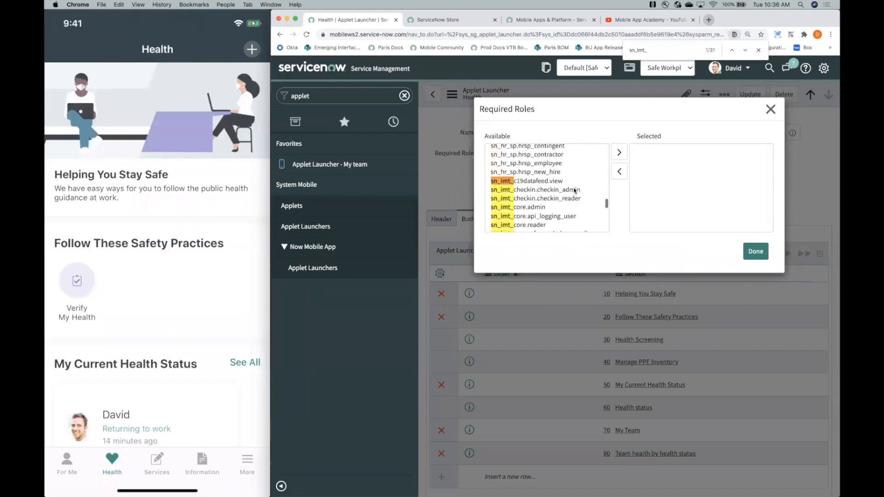
pyautogui.scroll(-2, 574, 190)
pyautogui.scroll(-1, 575, 191)
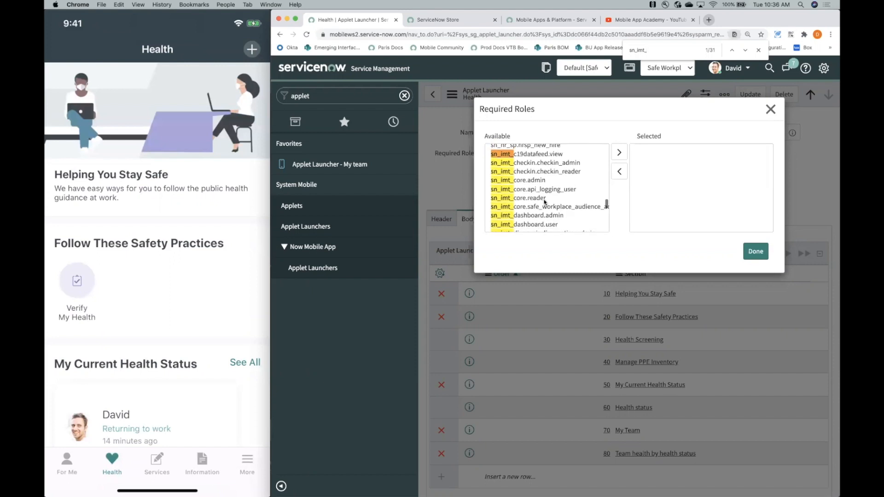
pyautogui.scroll(-1, 545, 197)
pyautogui.scroll(1, 541, 178)
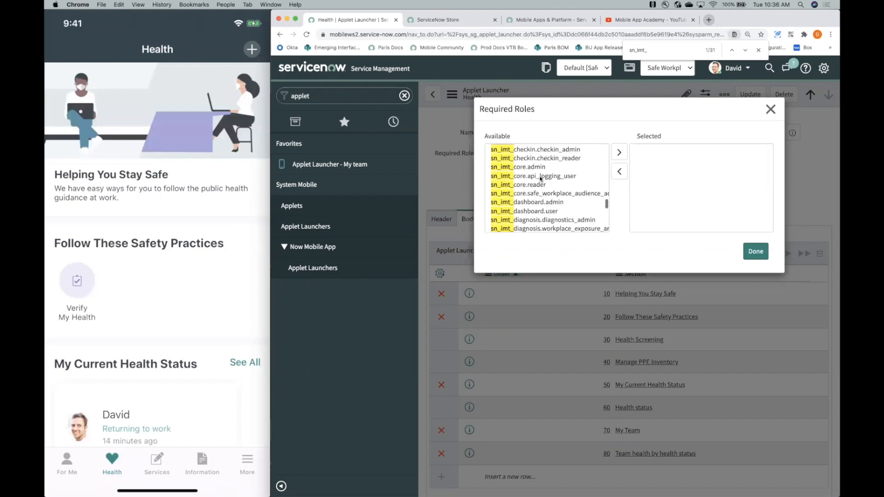
# - Add sn_imt_checkin.checkin_reader as the Health launcher's required role and save the launcher record
pyautogui.click(538, 179)
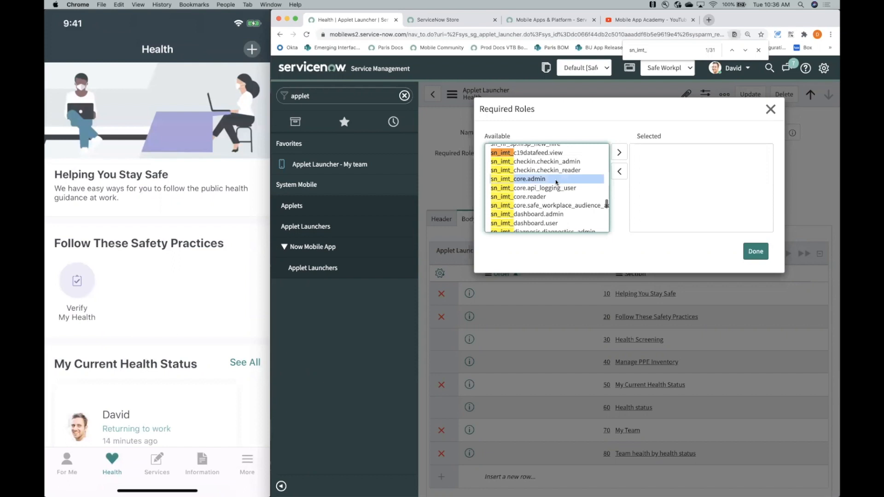
pyautogui.click(538, 170)
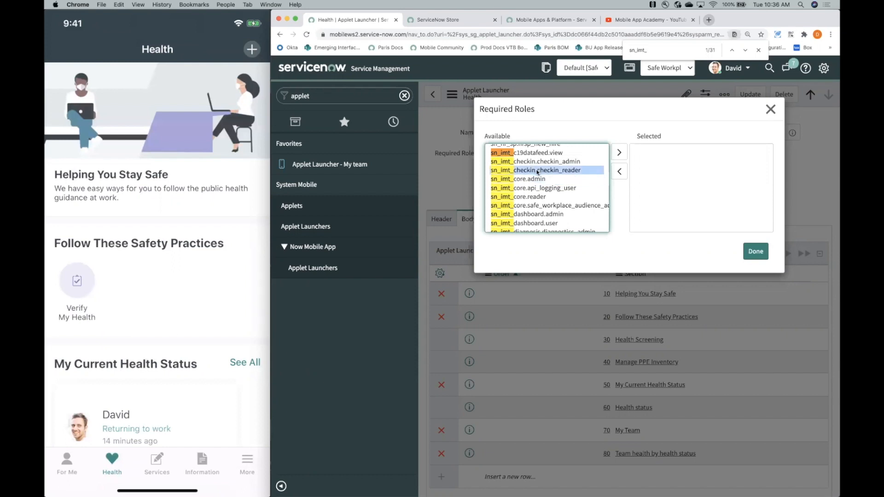
pyautogui.doubleClick(537, 172)
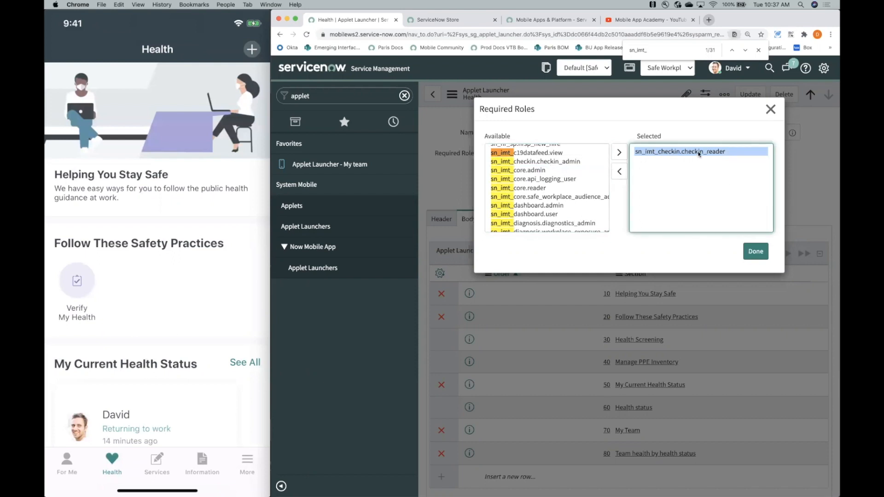
pyautogui.click(754, 250)
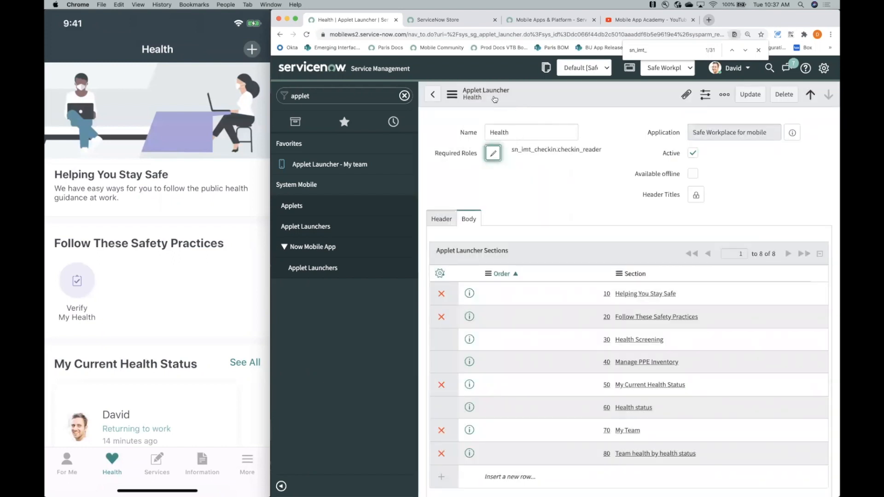
pyautogui.click(750, 95)
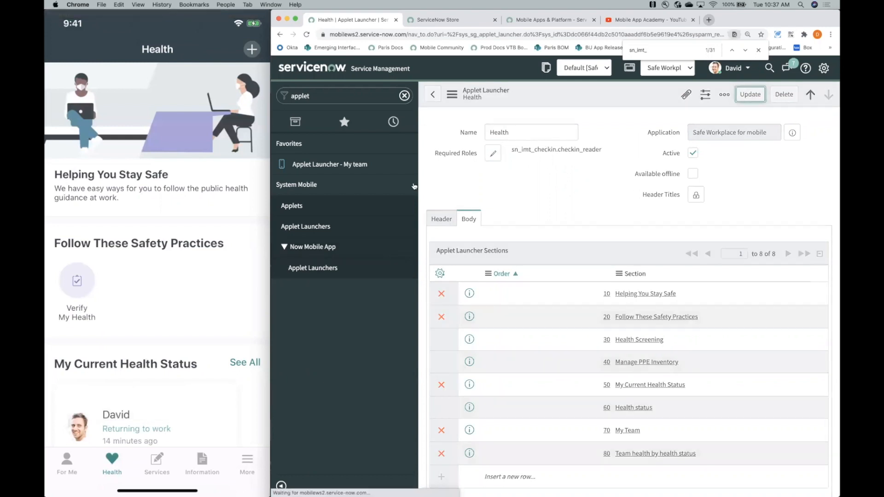
# - Filter the navigator for "user" and open the Users list
pyautogui.click(330, 97)
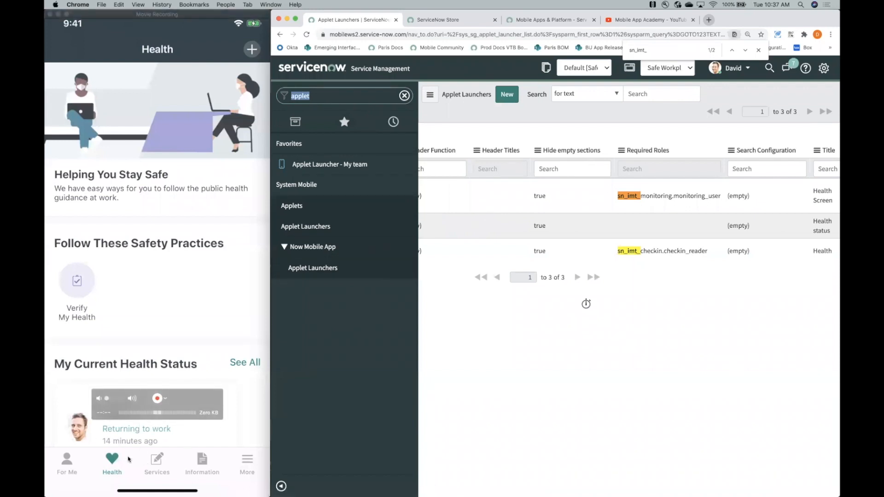
pyautogui.write('en')
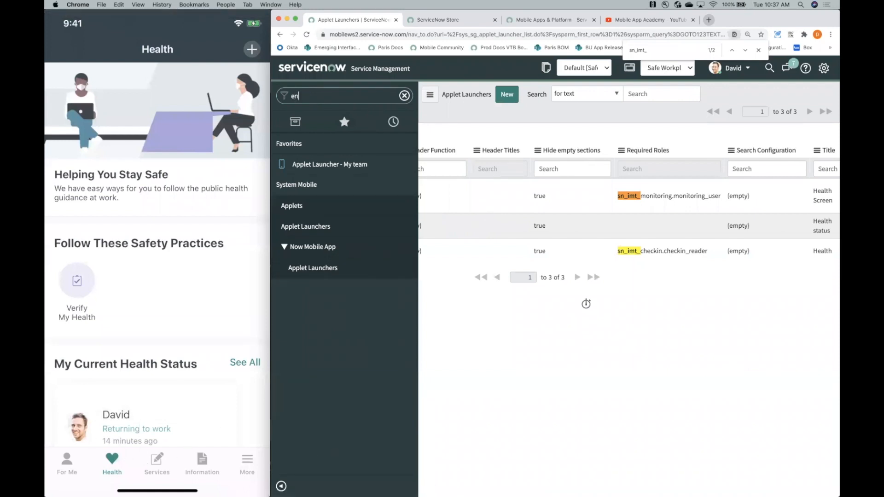
pyautogui.press('BackSpace')
pyautogui.press('BackSpace')
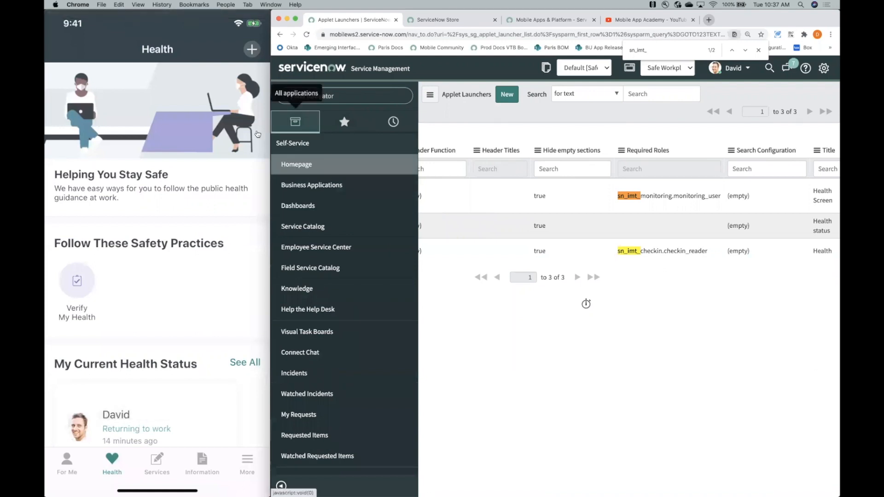
pyautogui.write('user')
pyautogui.scroll(-5, 400, 210)
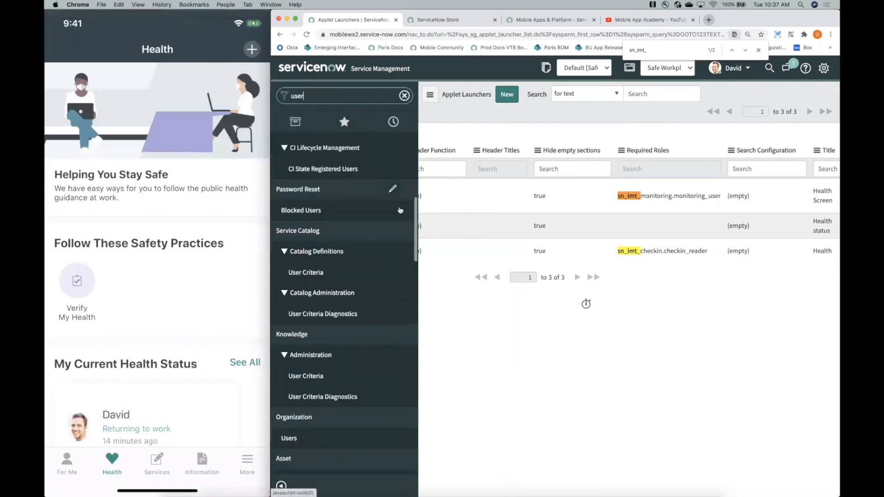
pyautogui.scroll(-5, 400, 210)
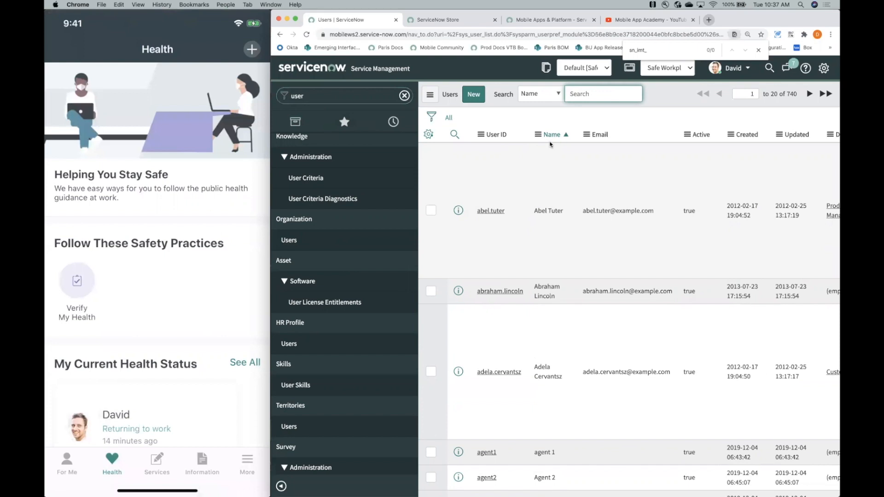
# - Search the users by the administrator's first name and open the admin user's role assignments for editing
pyautogui.write('david')
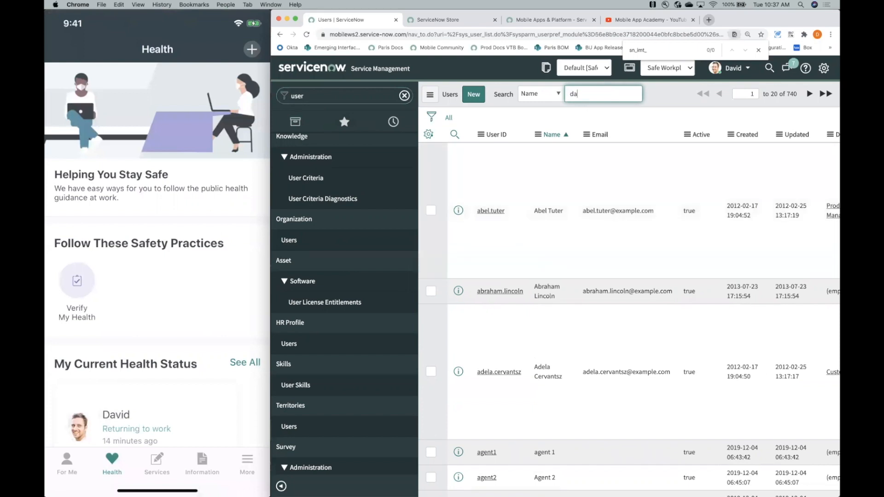
pyautogui.press('Return')
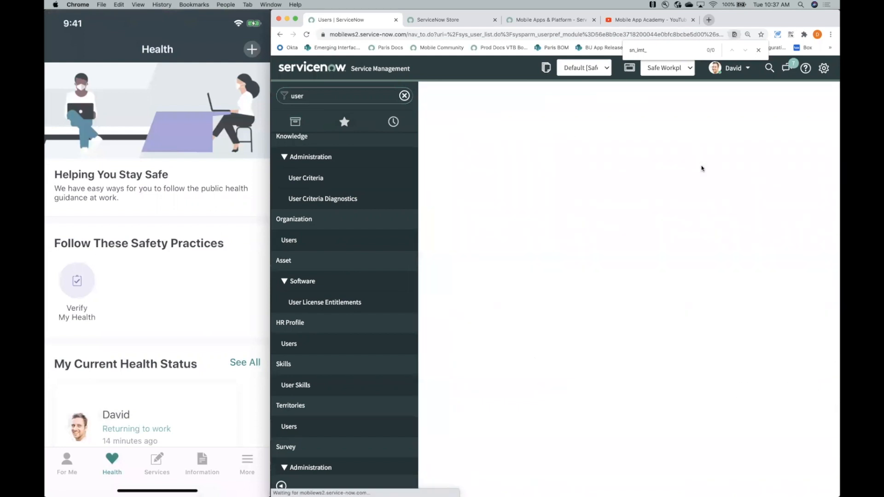
pyautogui.scroll(-10, 653, 239)
pyautogui.click(485, 157)
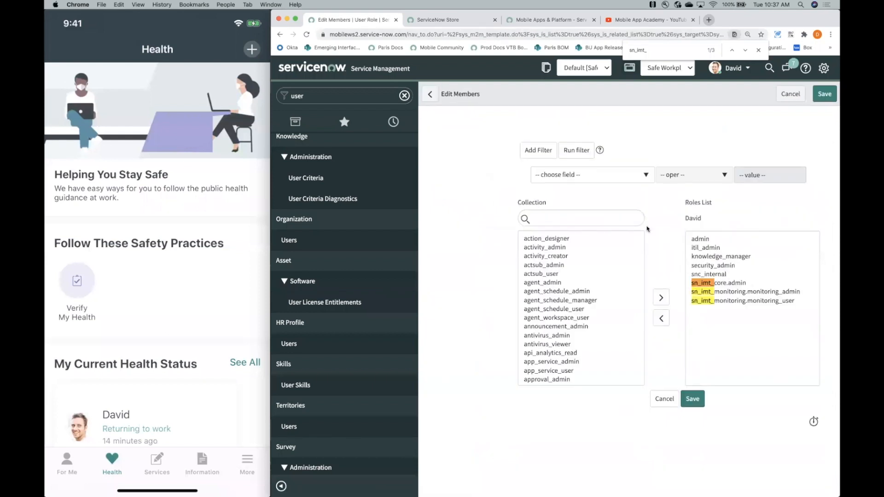
# - Filter the admin user's available role collection for sn_imt_ and look through the matching roles
pyautogui.click(598, 222)
pyautogui.write('sn_imt_')
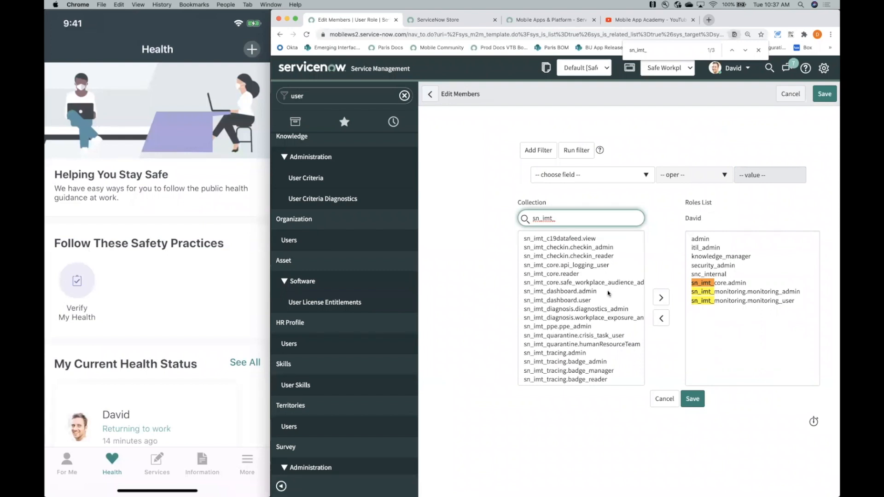
pyautogui.write('hea')
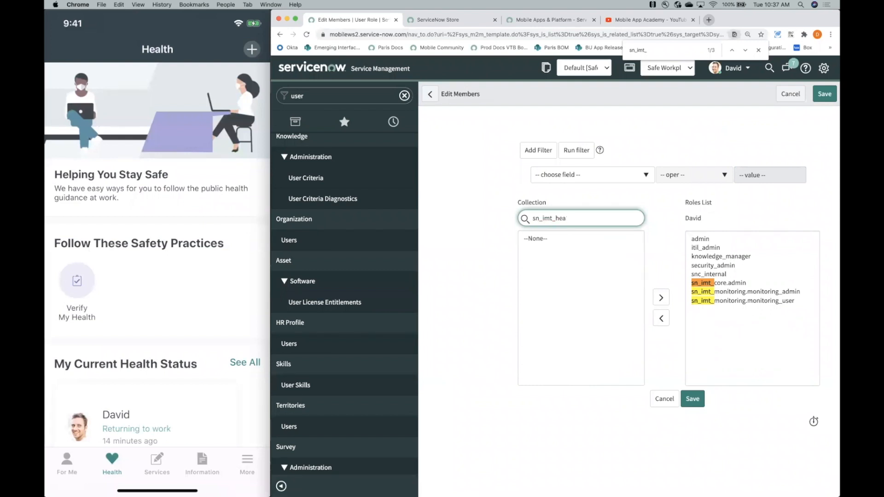
pyautogui.press('BackSpace')
pyautogui.press('BackSpace')
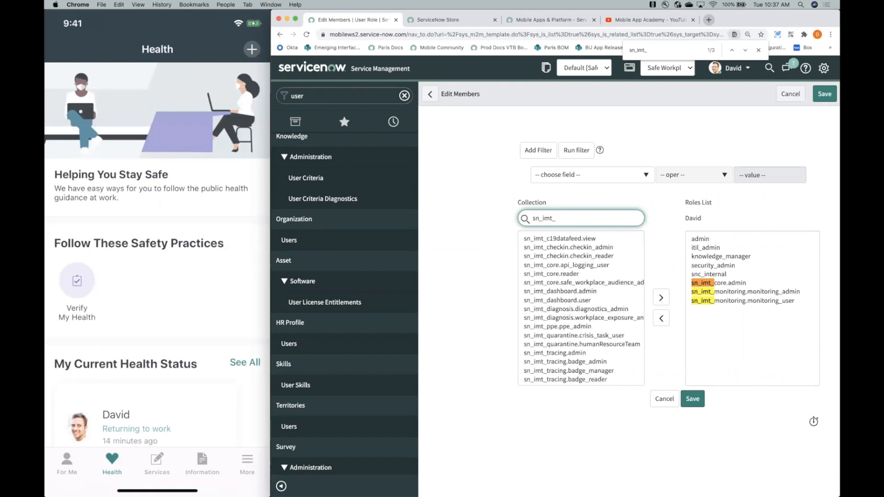
pyautogui.scroll(-3, 584, 301)
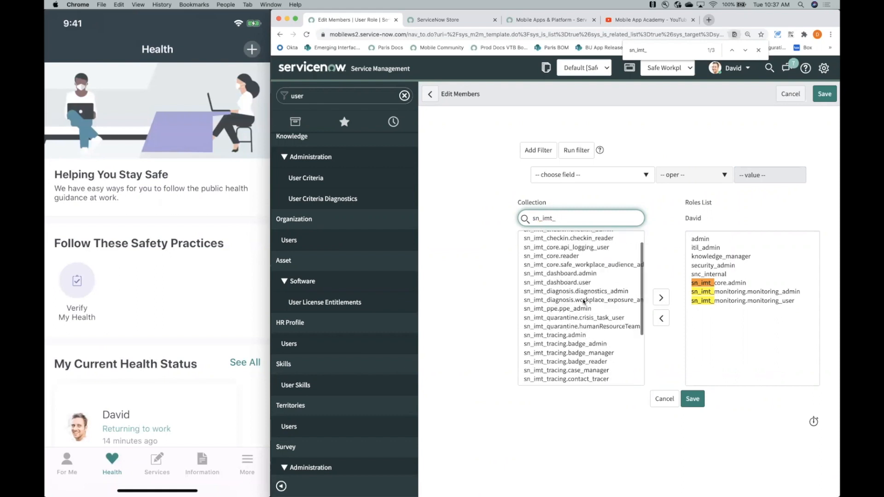
pyautogui.scroll(2, 584, 301)
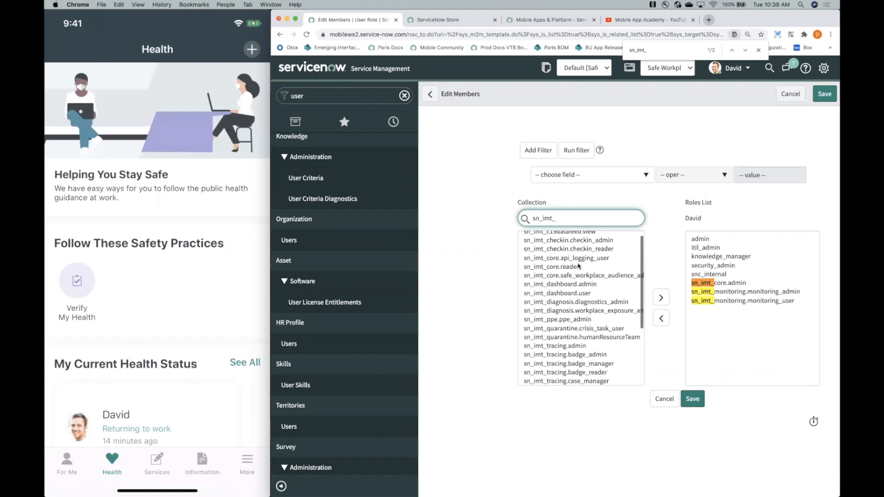
# - Narrow the collection to sn_imt_check, assign sn_imt_checkin.checkin_reader to the admin user, save, and return to the Users list
pyautogui.write('check')
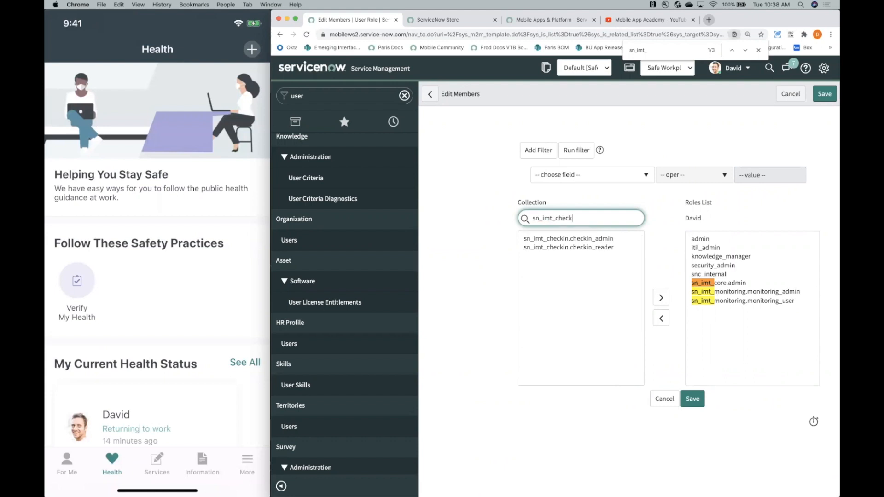
pyautogui.click(571, 248)
pyautogui.click(661, 298)
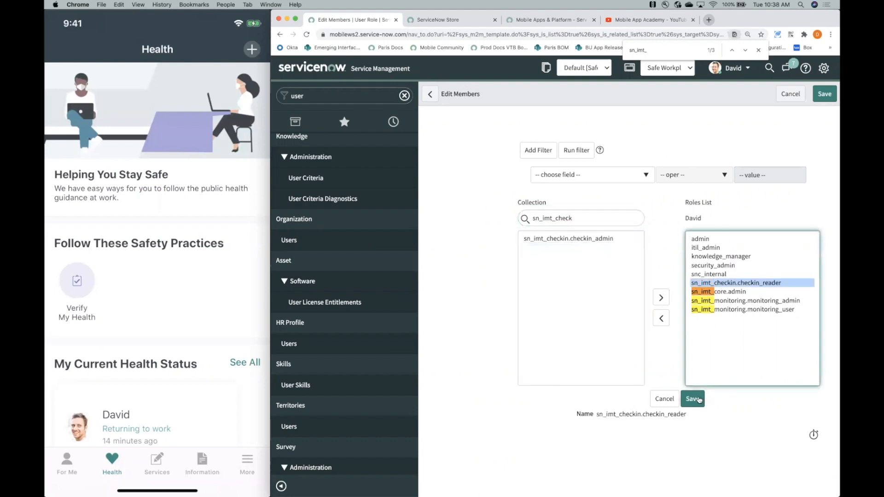
pyautogui.click(693, 399)
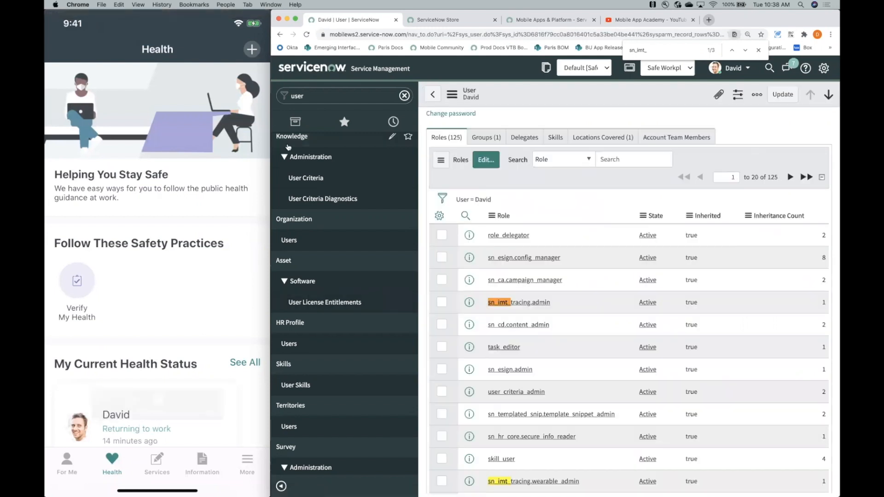
pyautogui.scroll(10, 489, 205)
pyautogui.click(435, 97)
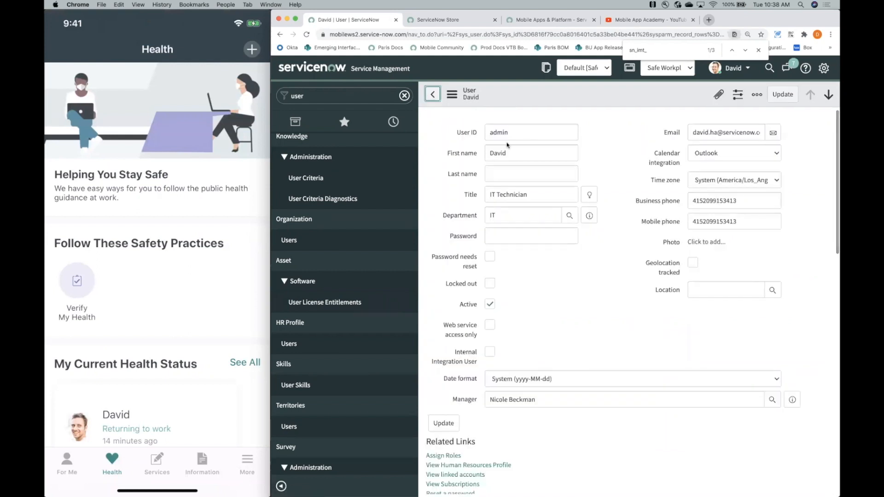
# - Try to filter the Users list's User ID column by another employee's first name
pyautogui.click(565, 157)
pyautogui.click(514, 150)
pyautogui.write('beth')
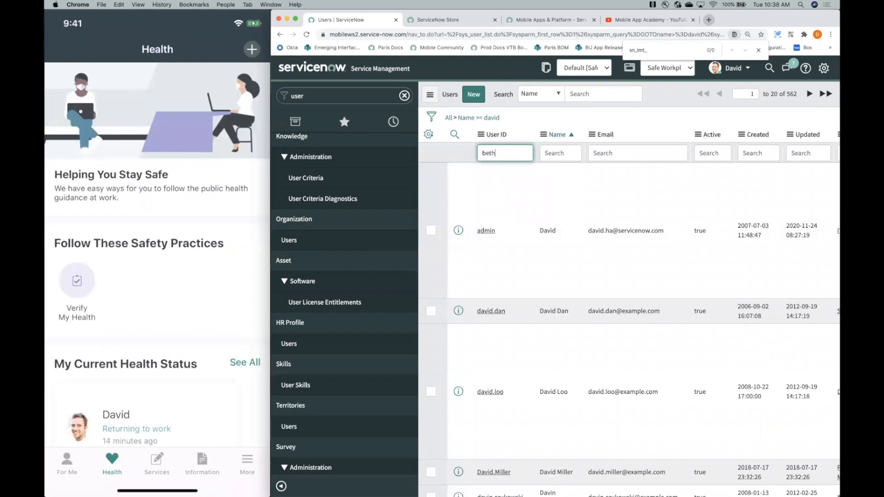
pyautogui.press('Return')
pyautogui.click(545, 149)
pyautogui.doubleClick(501, 154)
pyautogui.press('BackSpace')
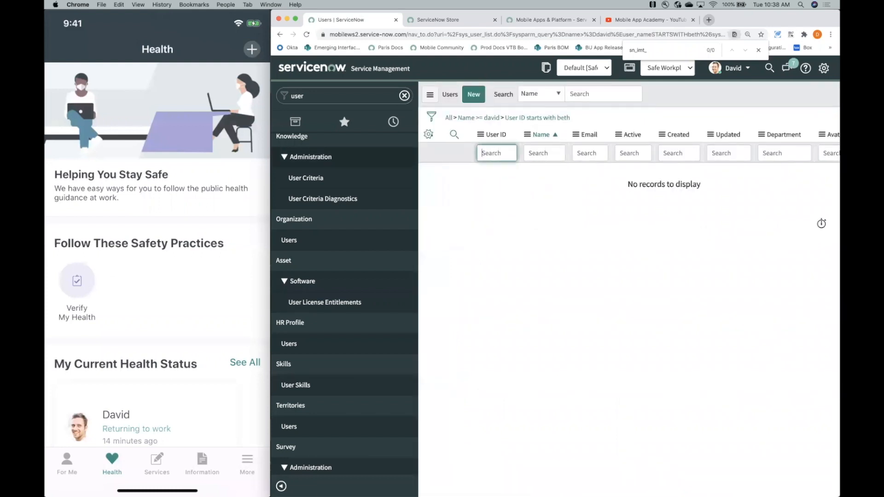
# - Filter the Users list's Name column by the employee's first name and open the matching user record
pyautogui.click(545, 153)
pyautogui.write('beth')
pyautogui.press('Return')
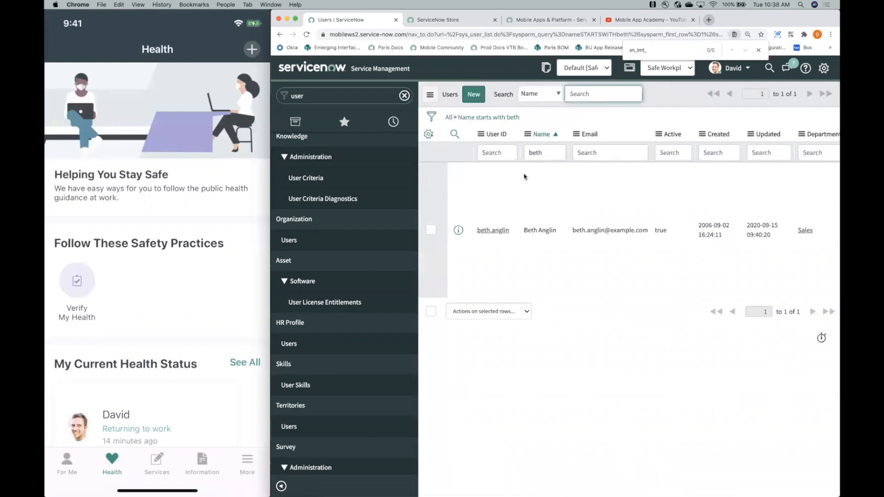
pyautogui.click(492, 230)
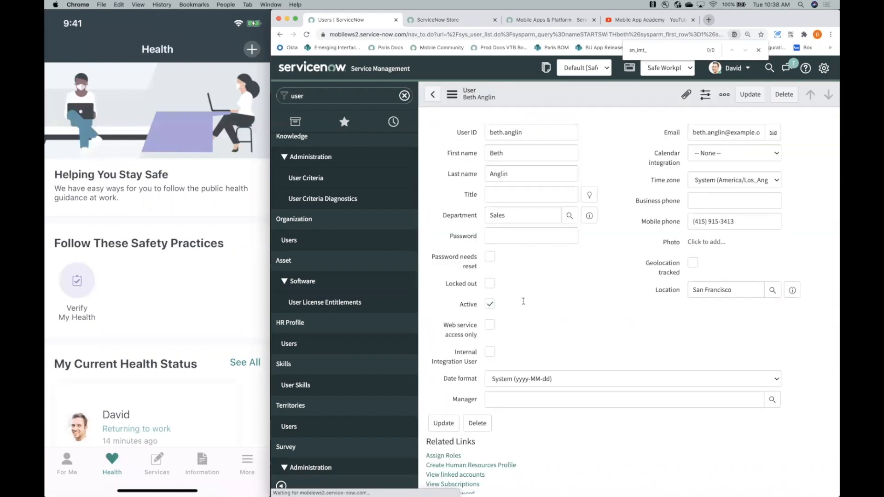
# - Enter a new account password on the employee's user record and save the record without leaving the form
pyautogui.scroll(-5, 553, 285)
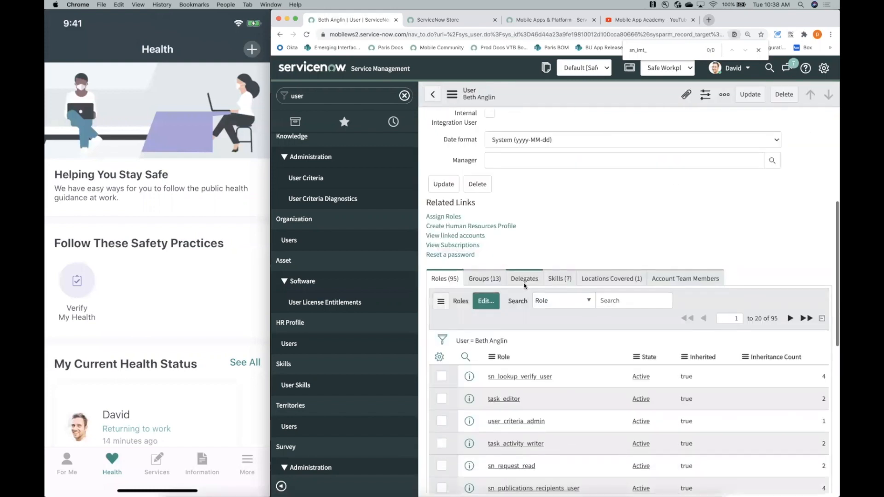
pyautogui.scroll(-3, 532, 318)
pyautogui.scroll(5, 532, 317)
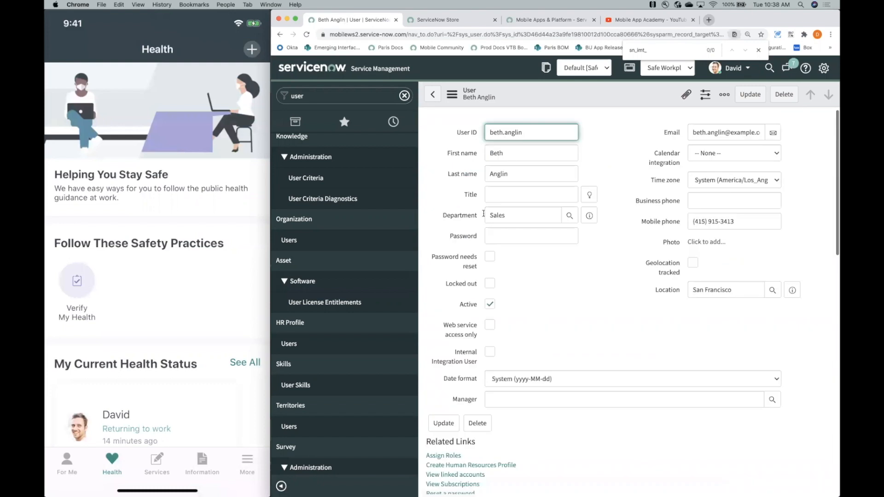
pyautogui.click(511, 236)
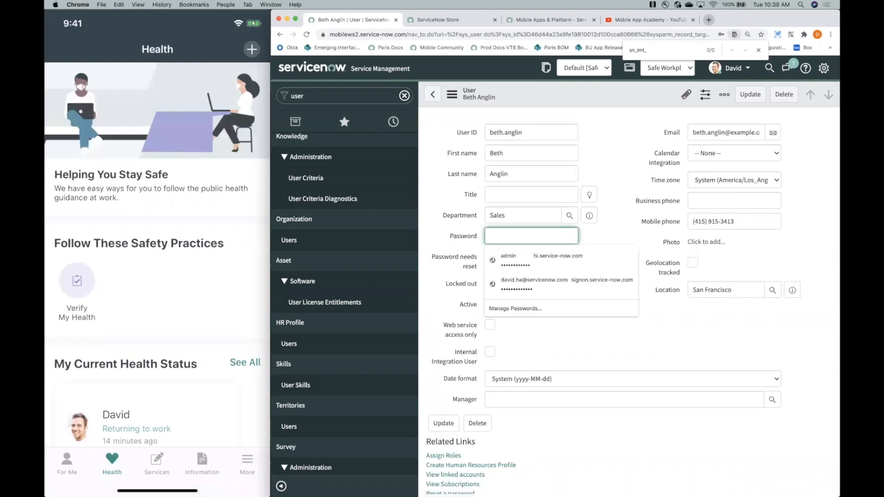
pyautogui.write('••')
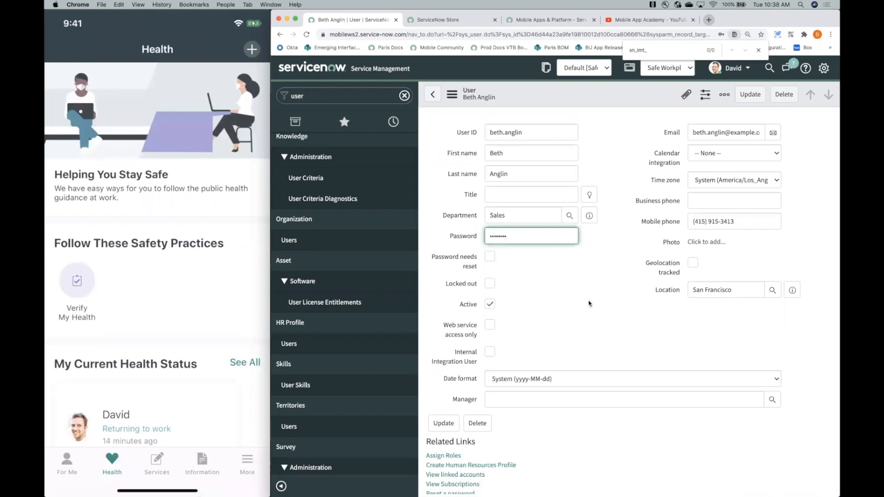
pyautogui.scroll(-5, 588, 302)
pyautogui.click(486, 282)
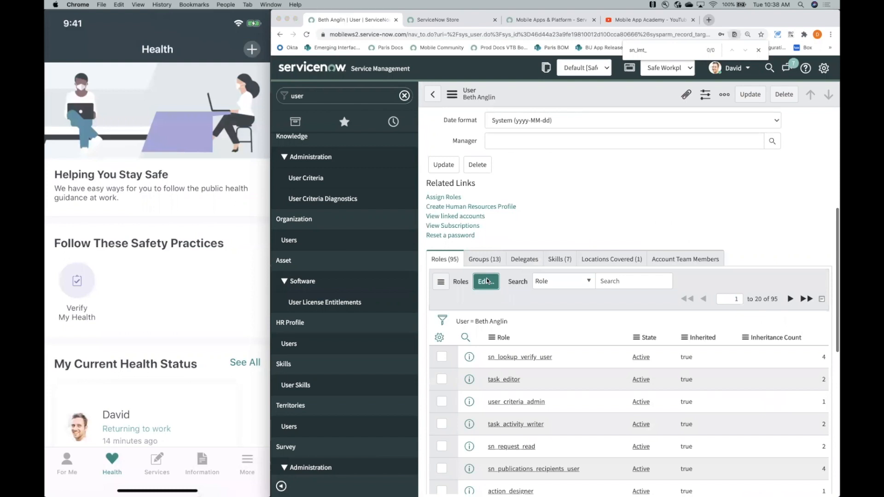
pyautogui.click(466, 168)
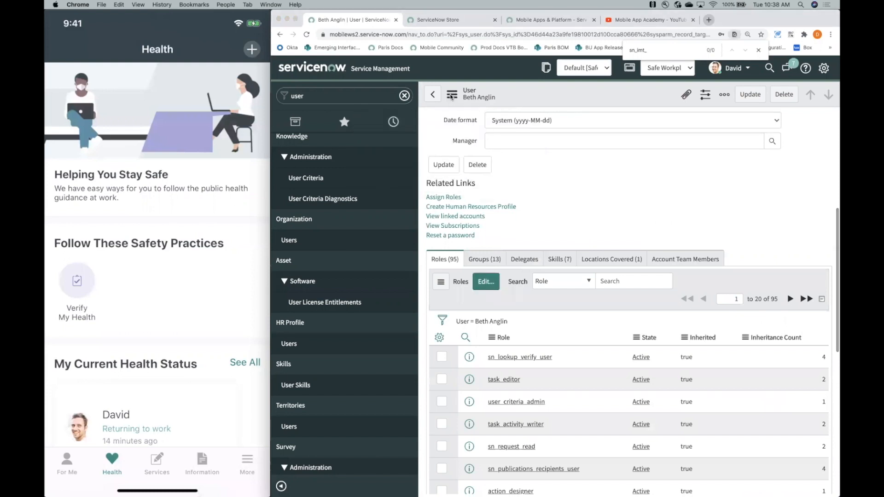
pyautogui.click(454, 96)
pyautogui.click(500, 185)
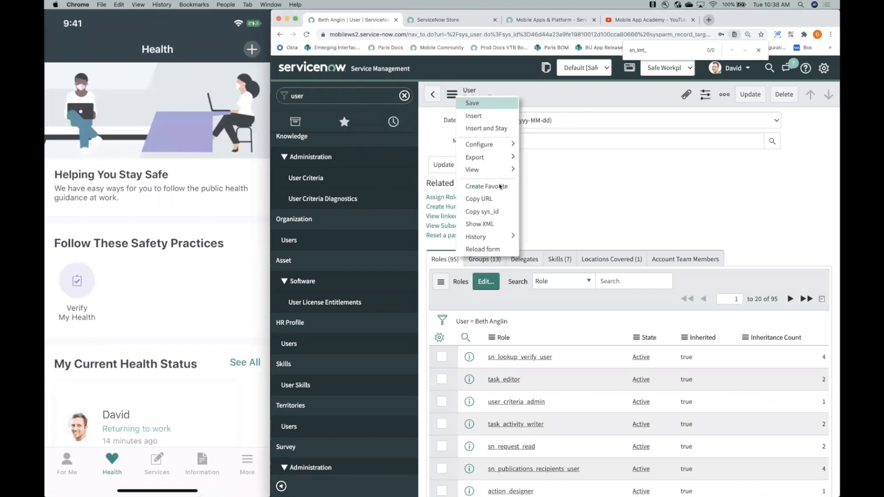
# - Check the employee's role assignment by filtering the available roles for sn_imt_checkin, and return to the user record without assigning any
pyautogui.scroll(-15, 533, 347)
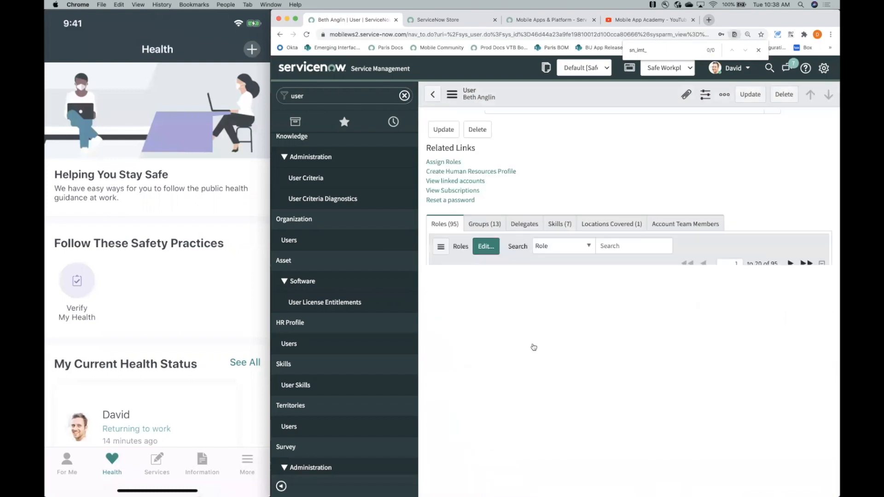
pyautogui.scroll(3, 504, 246)
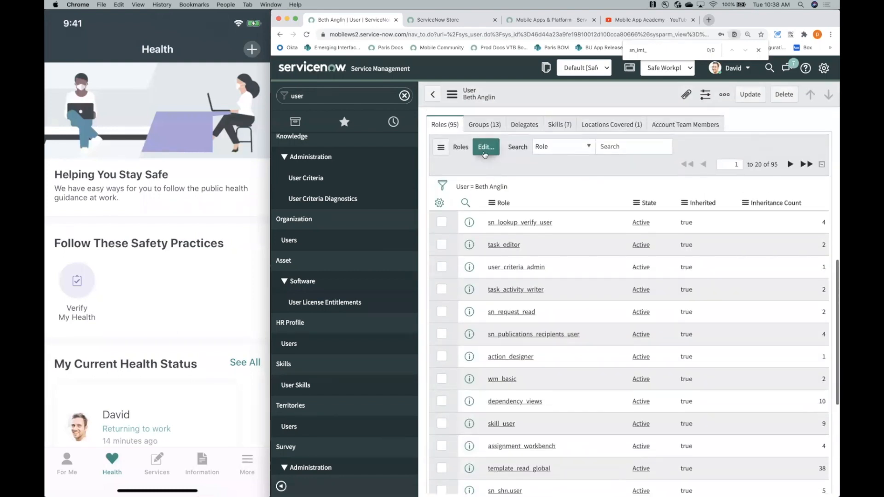
pyautogui.click(486, 157)
pyautogui.click(572, 214)
pyautogui.write('s')
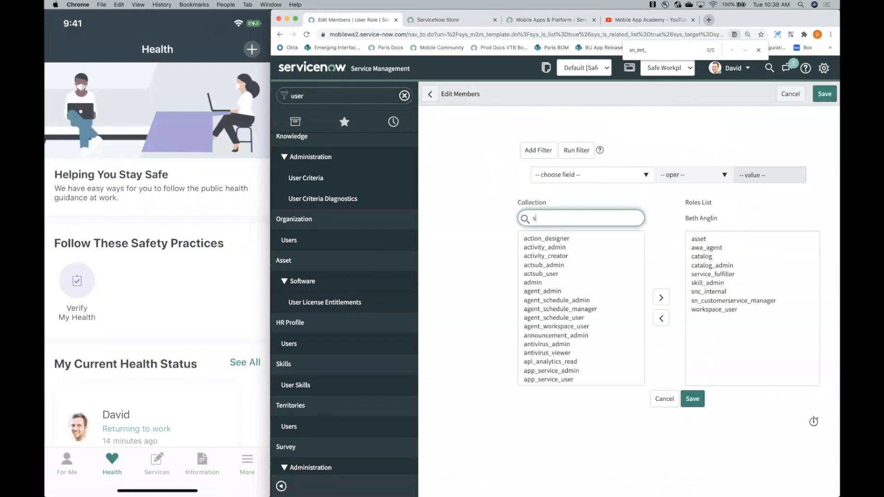
pyautogui.write('n_imt_checkin')
pyautogui.click(591, 247)
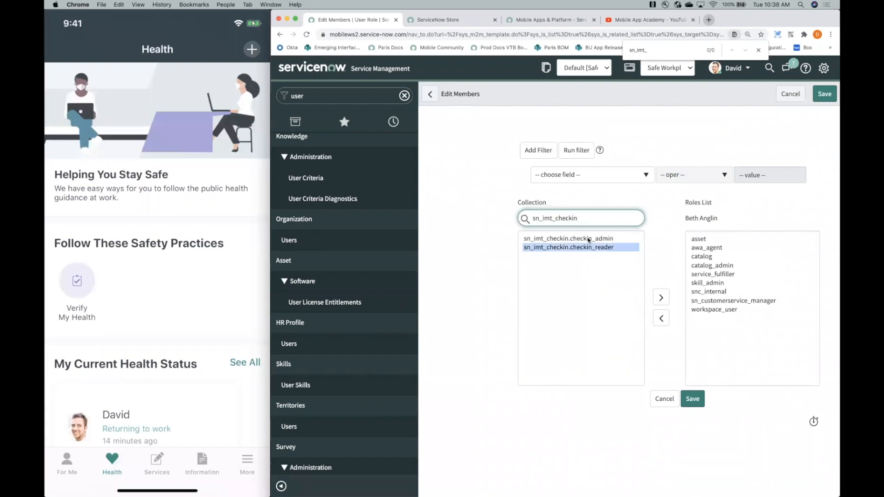
pyautogui.click(589, 239)
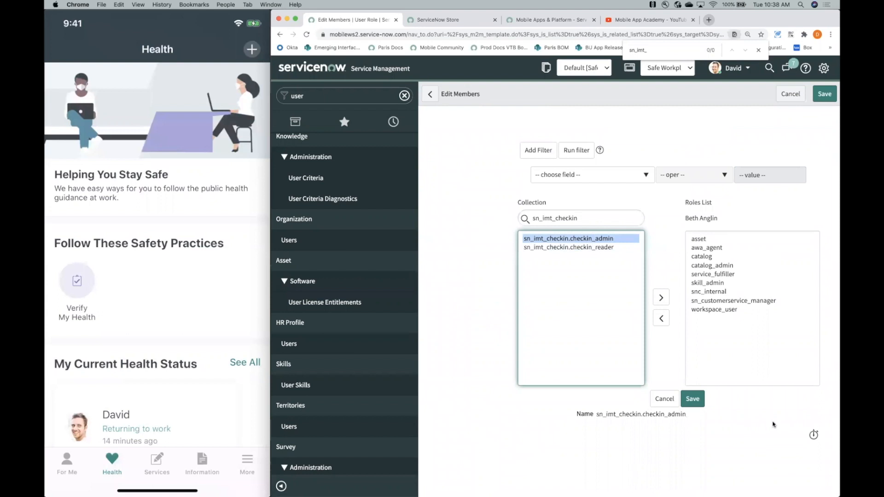
pyautogui.click(430, 95)
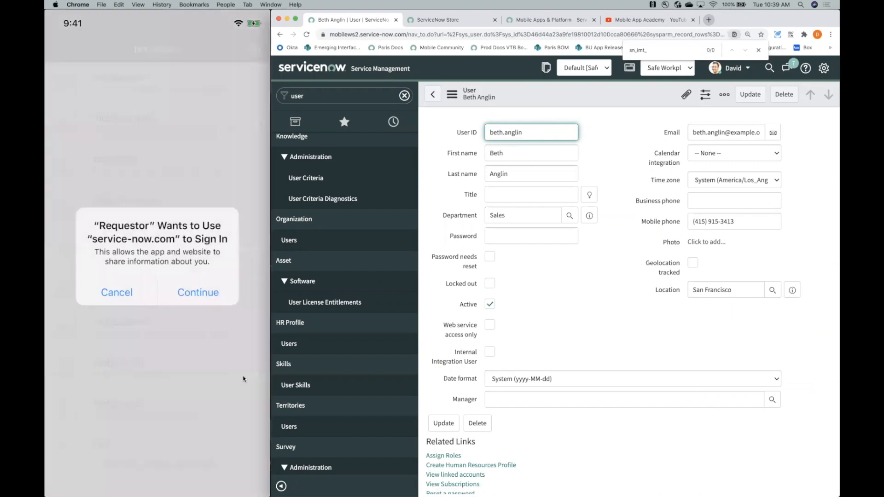
# - Sign in to the mobilews2 instance in the mobile app with the employee's username and account password, and enter the app PIN
pyautogui.scroll(-3, 244, 379)
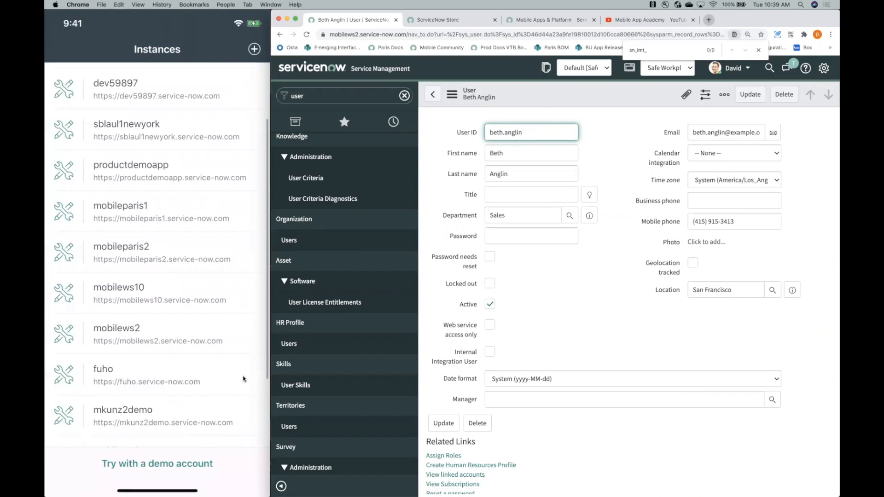
pyautogui.click(244, 379)
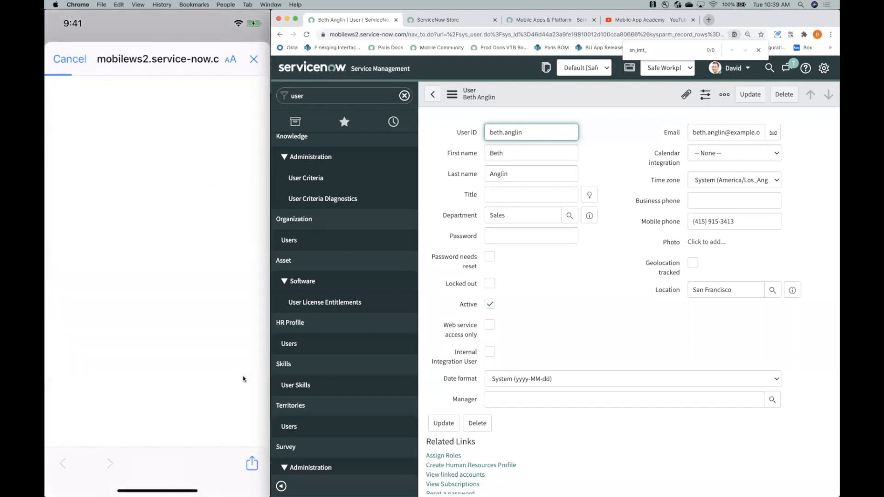
pyautogui.write('beth.anglin')
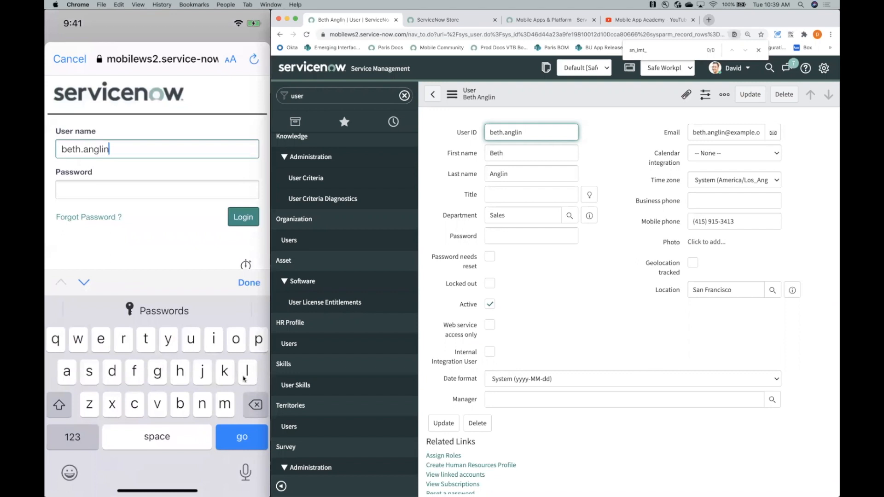
pyautogui.press('Tab')
pyautogui.write('••••••••')
pyautogui.press('Return')
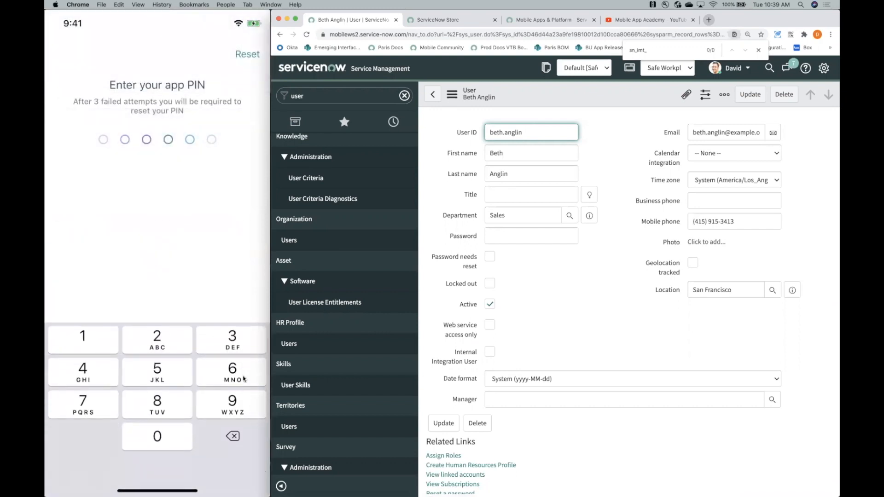
pyautogui.write('000000')
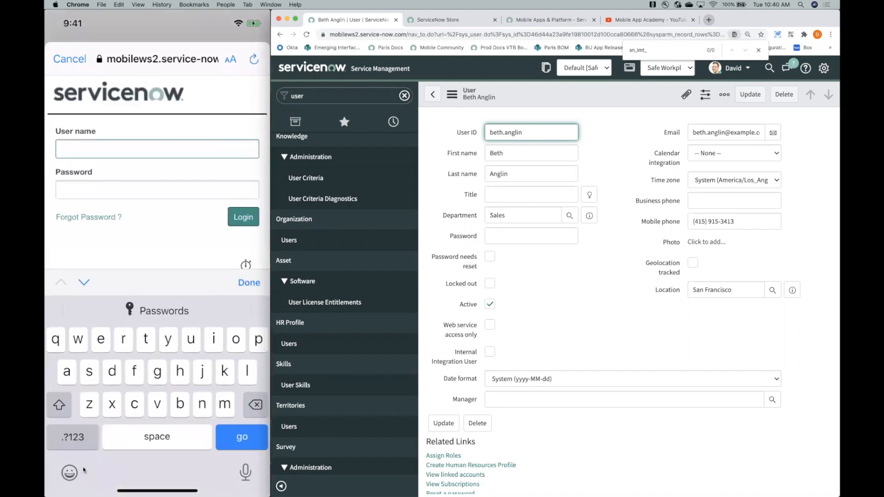
# - Try to sign in to mobilews2 in the mobile app as admin with the account password
pyautogui.write('admin')
pyautogui.press('Tab')
pyautogui.write('••••••••')
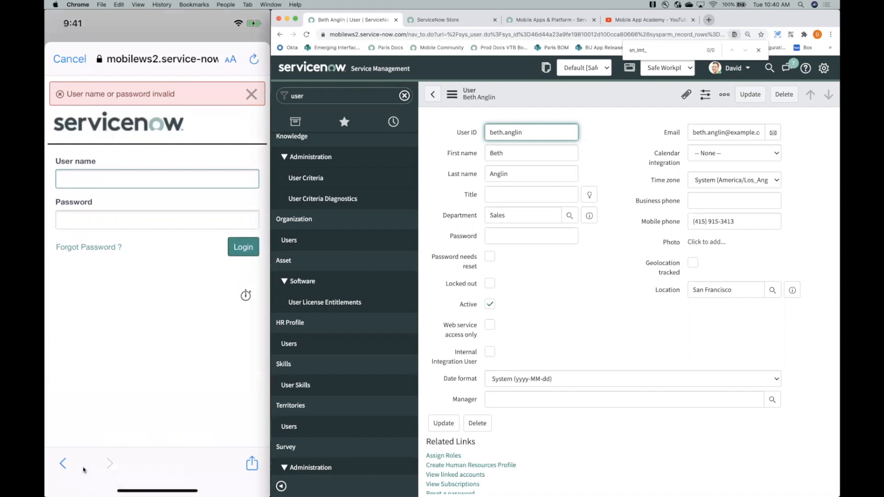
pyautogui.write('admin')
# - Re-enter the admin username and account password on the mobile login page and submit the sign-in
pyautogui.press('Tab')
pyautogui.write('•••••••4')
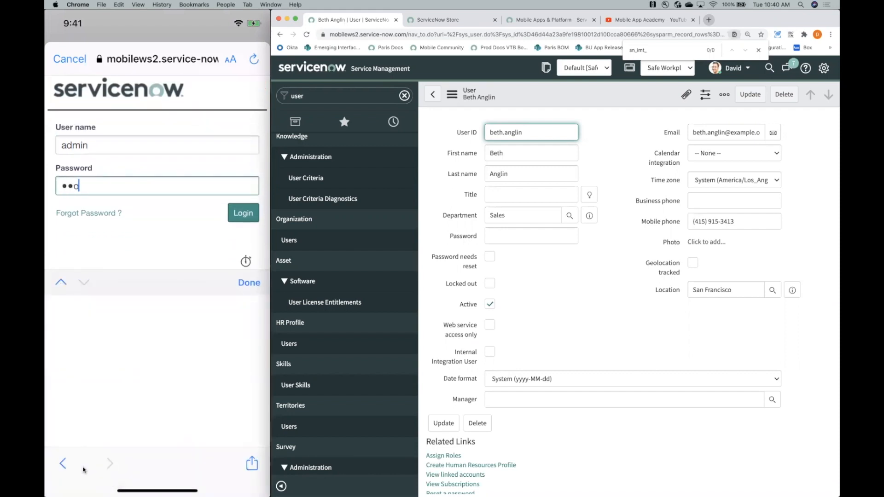
pyautogui.press('Return')
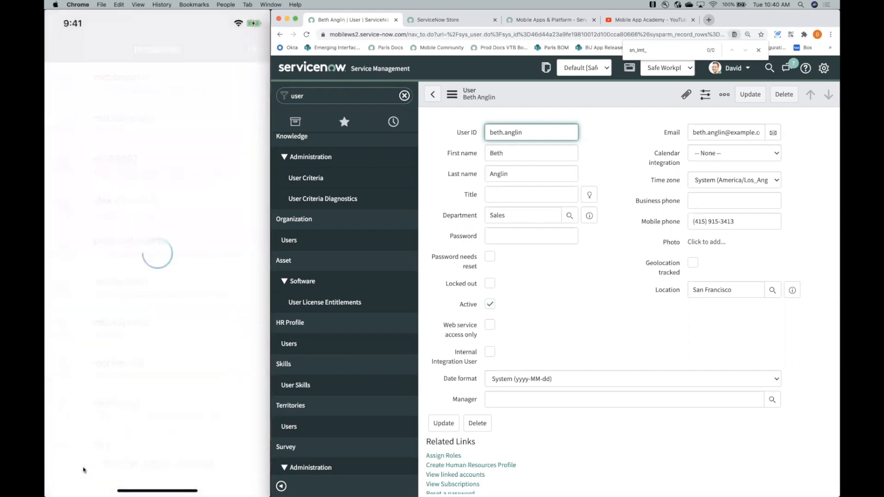
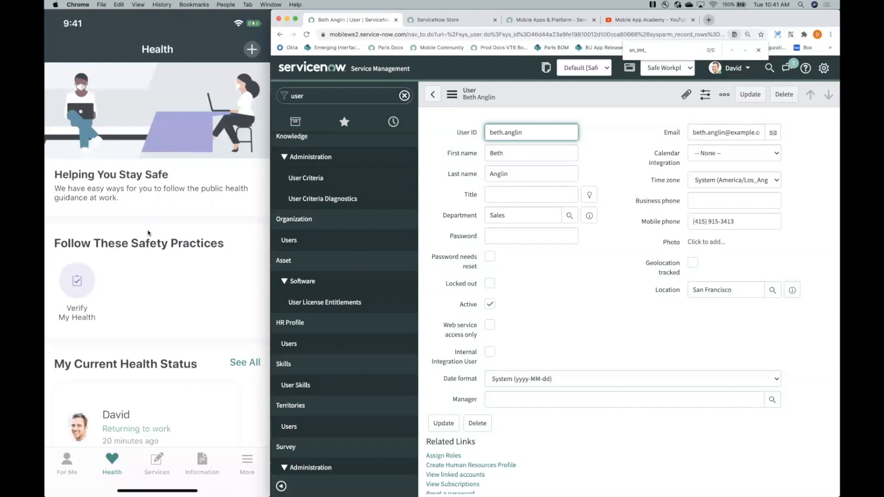
# - Open the community article "Updated Best Practices Guide: Building Mobile Apps with ServiceNow" and review its content and attached PDF guide
pyautogui.click(552, 18)
pyautogui.scroll(-2, 497, 345)
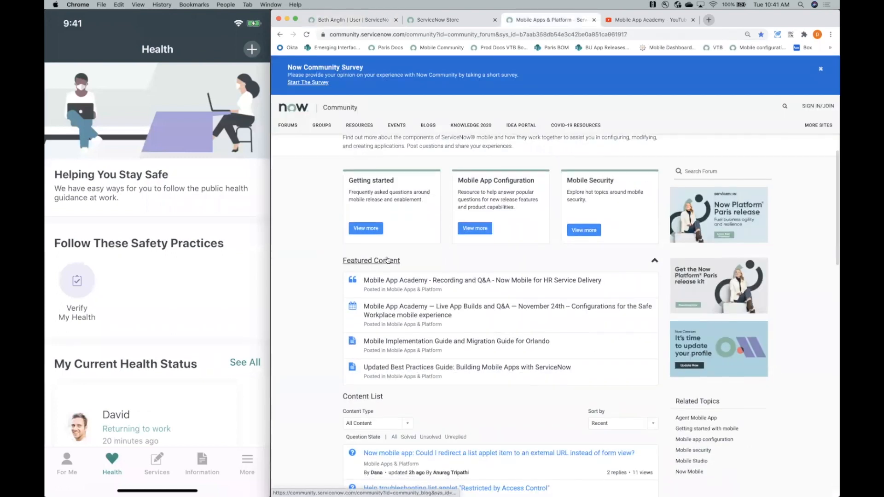
pyautogui.click(439, 368)
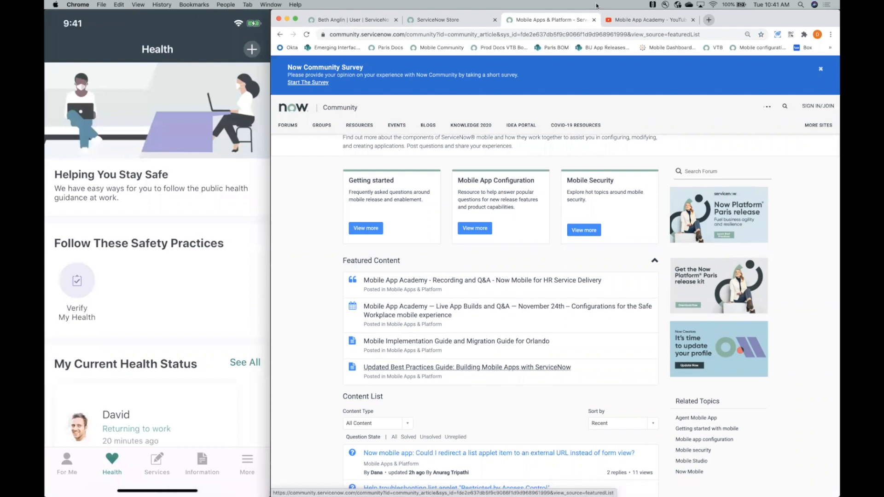
pyautogui.click(437, 20)
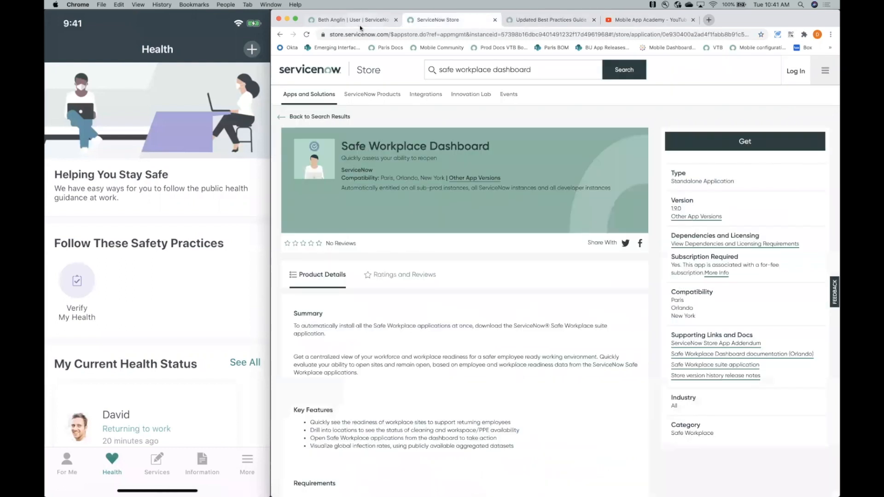
pyautogui.click(352, 20)
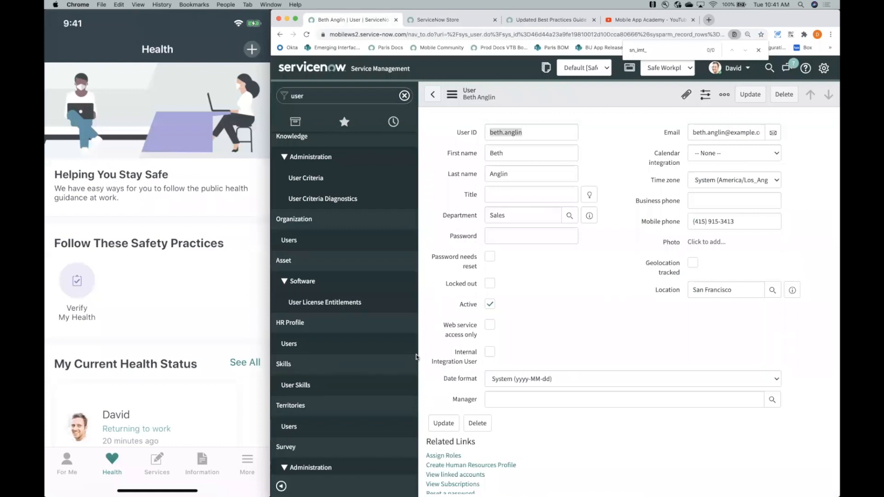
pyautogui.click(541, 20)
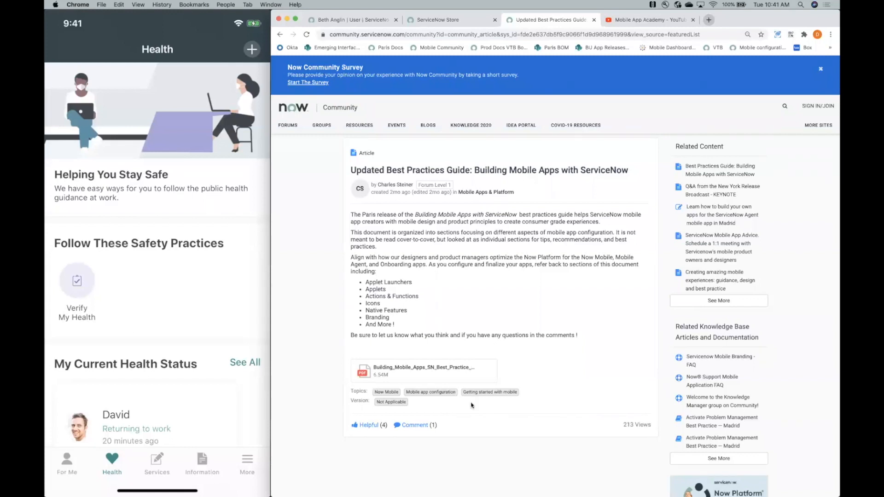
pyautogui.scroll(-2, 471, 405)
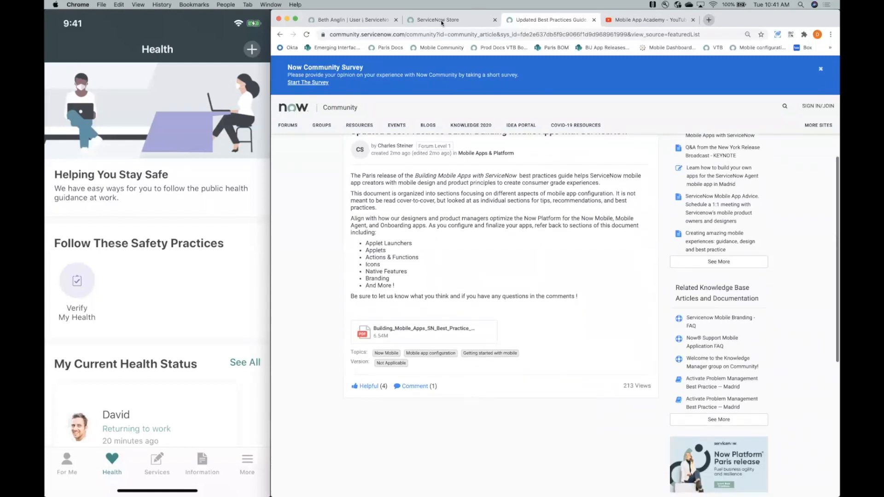
pyautogui.press('super+f')
# - Return to the mobilews2 instance, filter the navigator for "applet launcher", and open the System Mobile applet launchers list
pyautogui.click(351, 22)
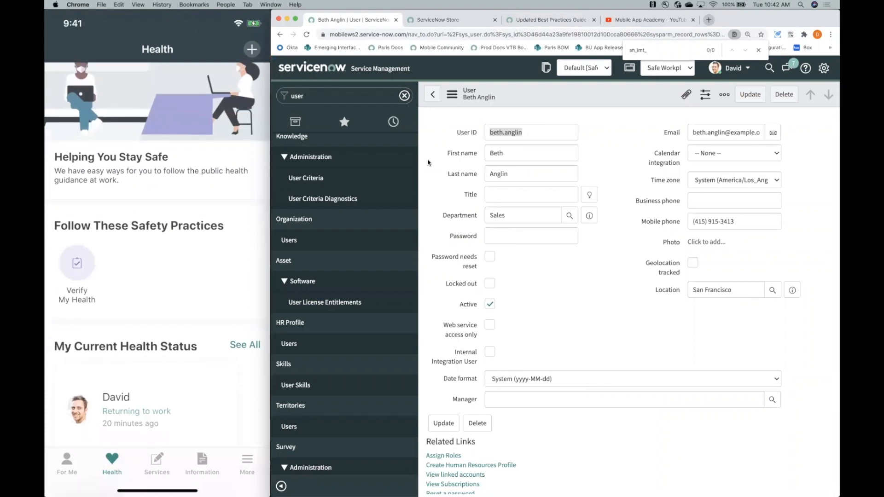
pyautogui.click(346, 96)
pyautogui.write('applet launcher')
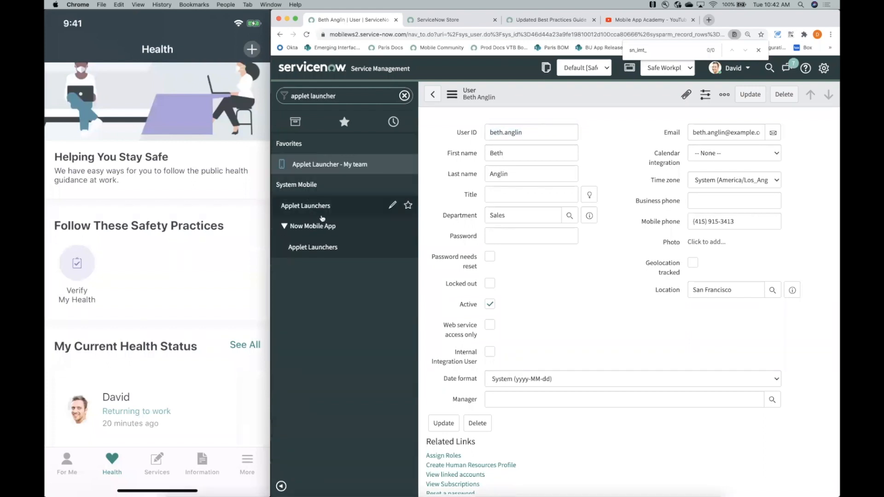
pyautogui.click(318, 206)
# - Search the applet launchers for "health" and open the Health launcher record
pyautogui.hscroll(-10, 530, 178)
pyautogui.click(638, 95)
pyautogui.write('health')
pyautogui.press('Return')
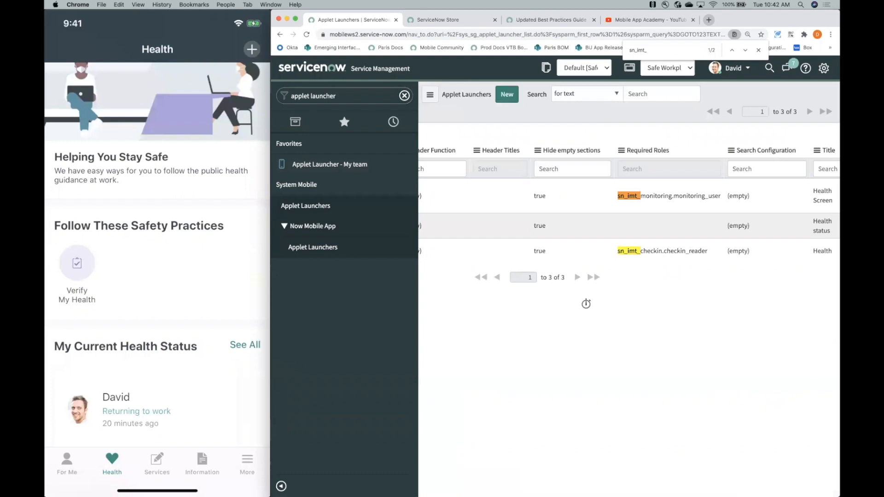
pyautogui.hscroll(-10, 592, 203)
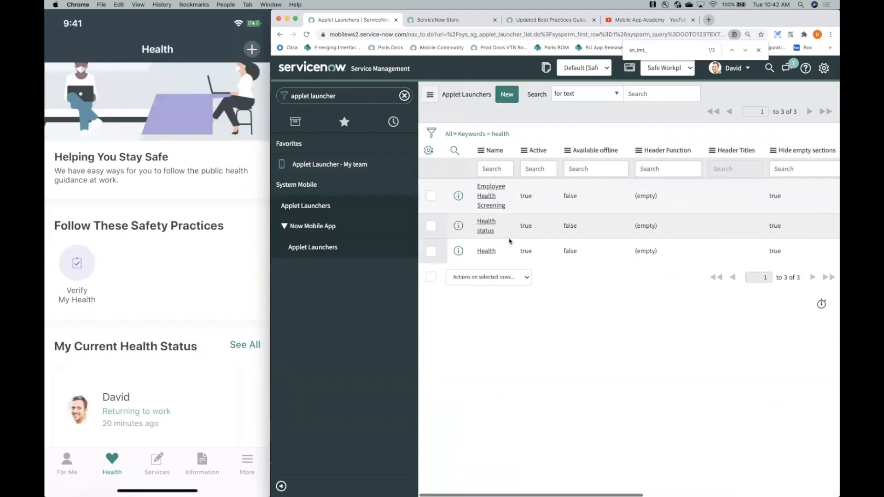
pyautogui.click(486, 251)
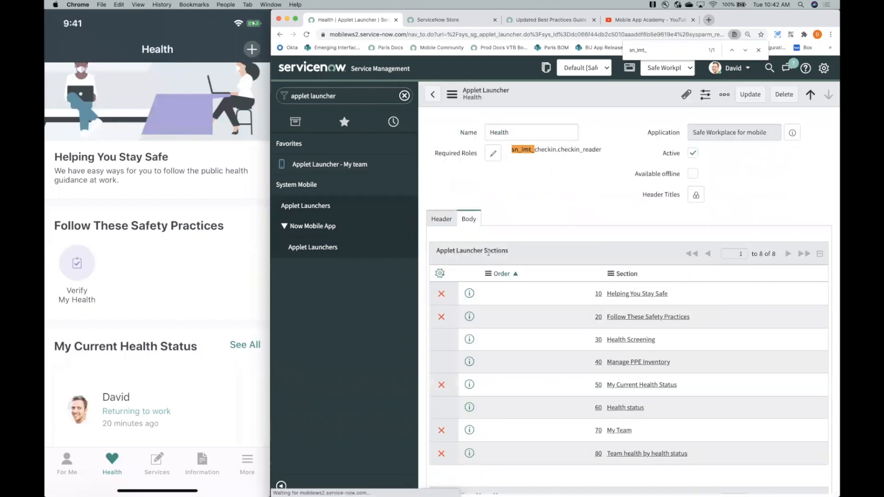
# - Set the order of the My Current Health Status section to 15 and save the Health applet launcher
pyautogui.scroll(-1, 562, 300)
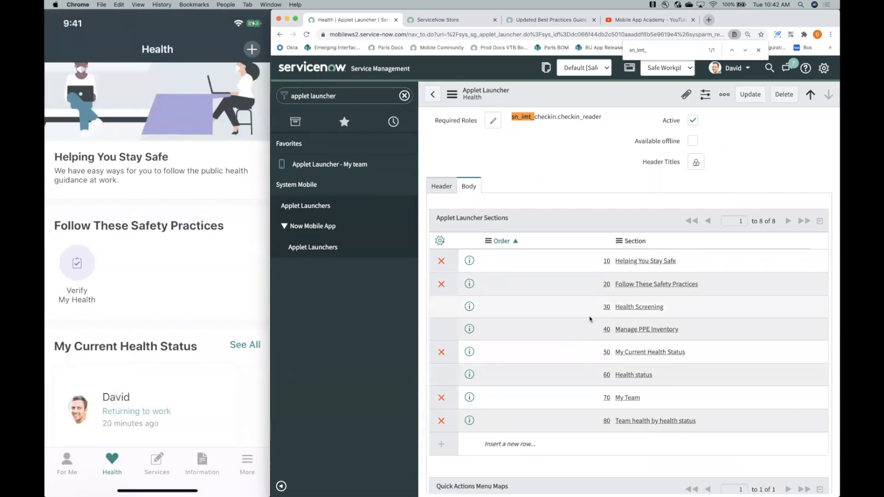
pyautogui.doubleClick(594, 352)
pyautogui.write('15')
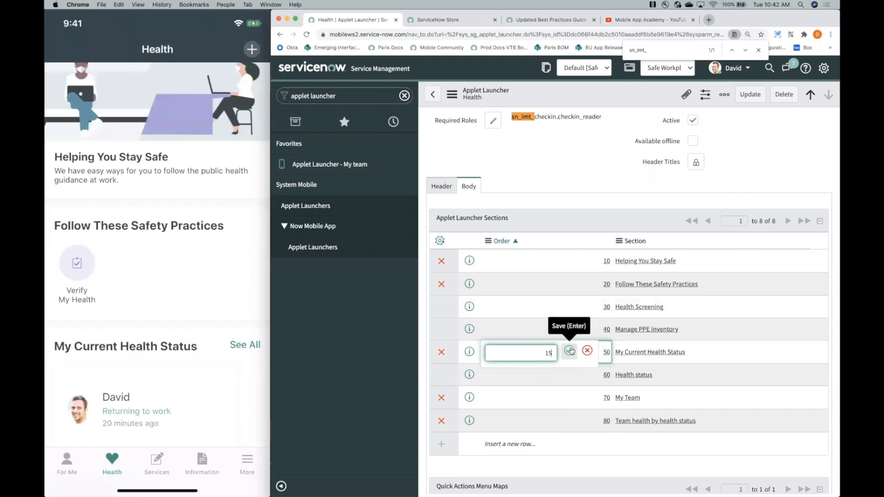
pyautogui.click(570, 351)
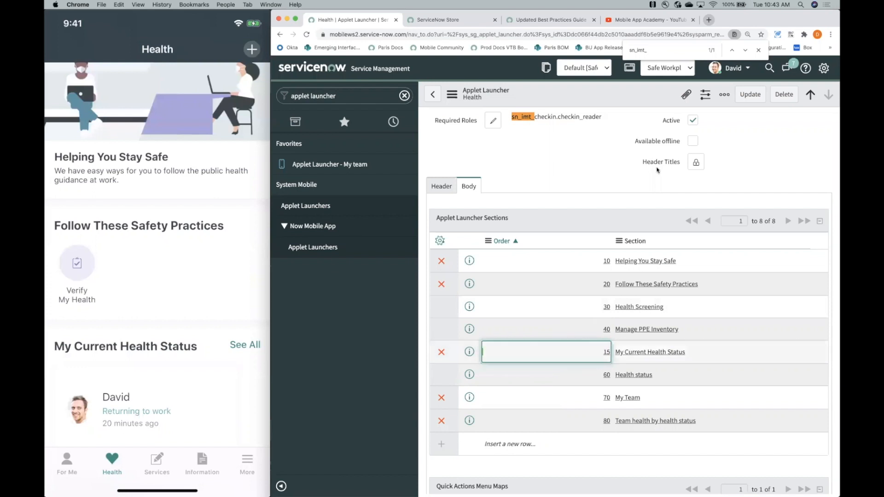
pyautogui.click(452, 95)
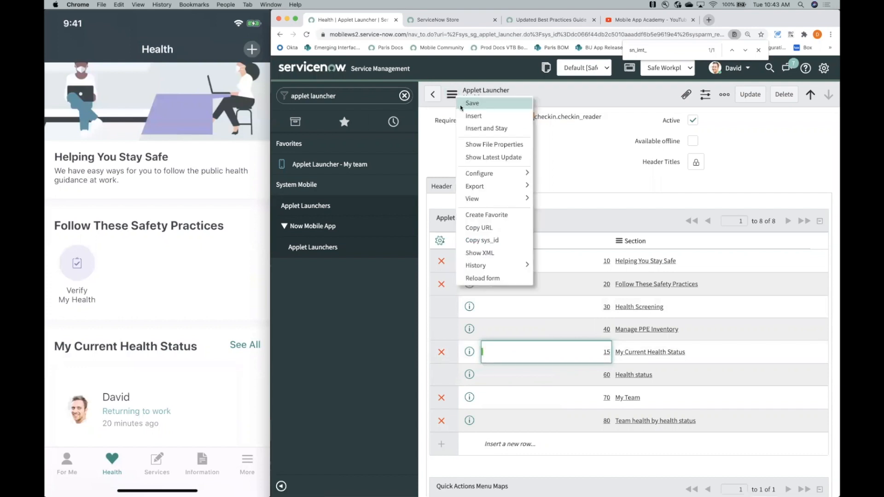
pyautogui.click(472, 103)
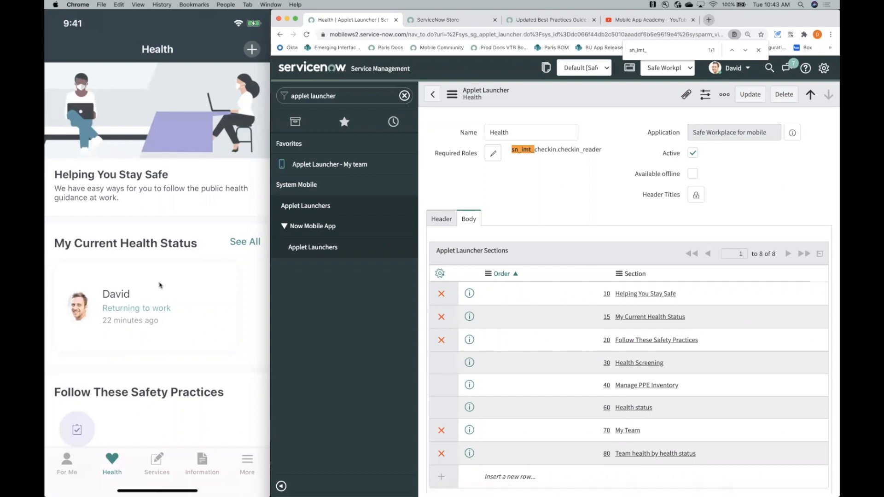
# - Review the section order on the Health page in the mobile app
pyautogui.scroll(-5, 160, 285)
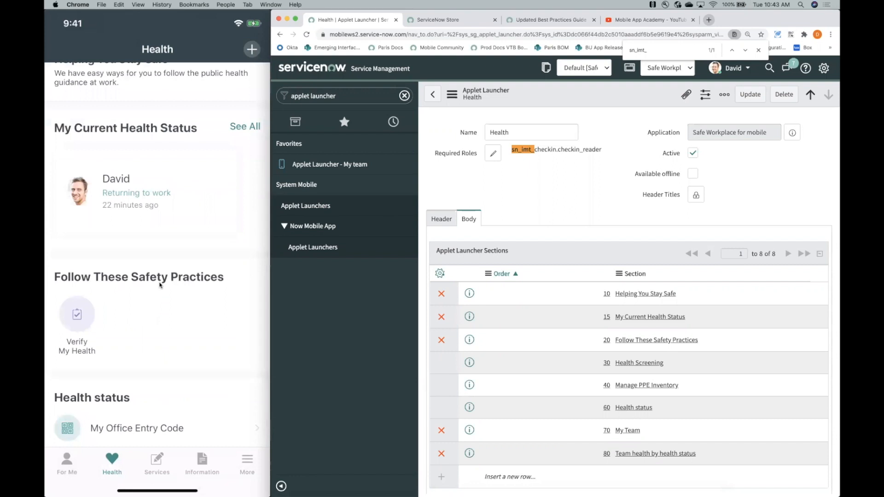
pyautogui.scroll(4, 159, 285)
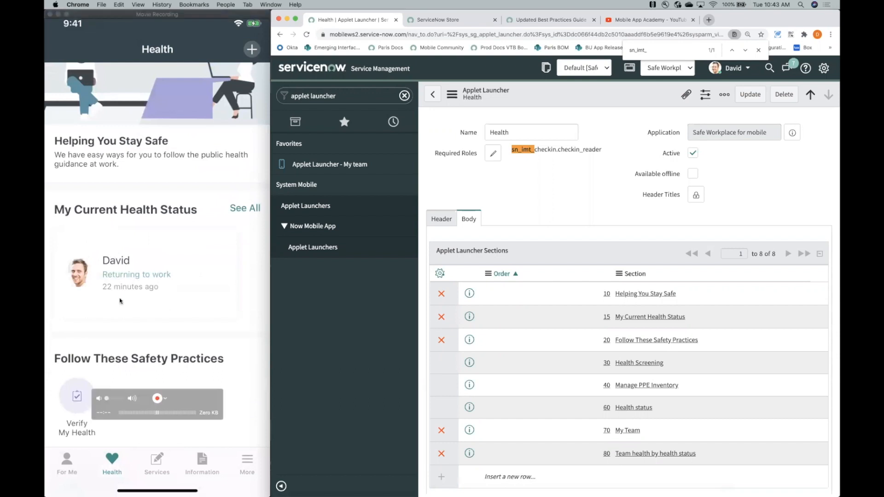
pyautogui.scroll(-3, 130, 364)
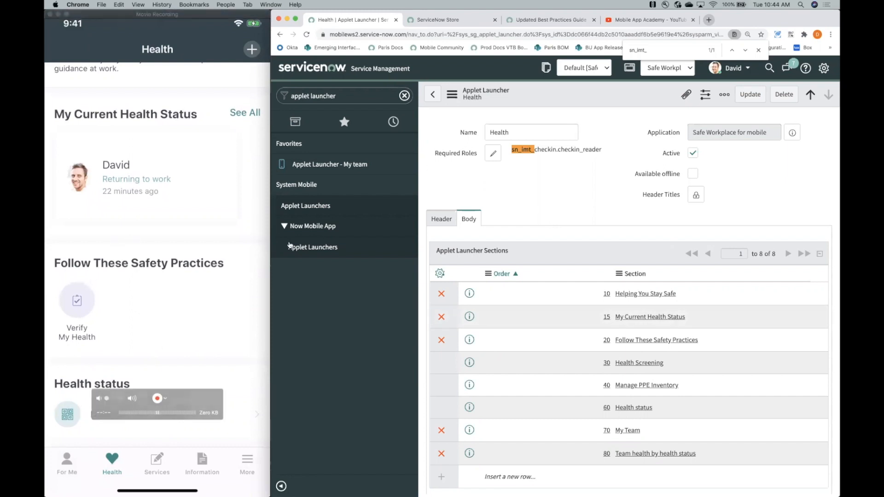
# - Set the orientation of the Follow These Safety Practices icon section to Vertical and save the record
pyautogui.click(648, 343)
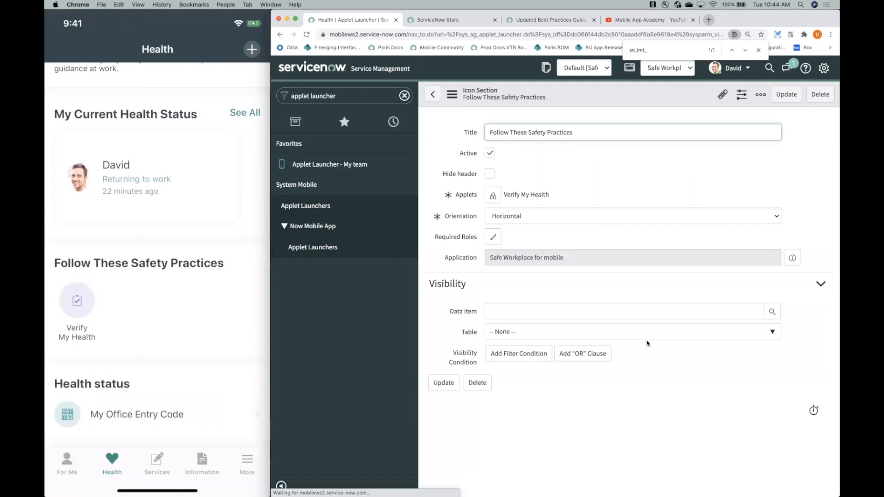
pyautogui.click(509, 219)
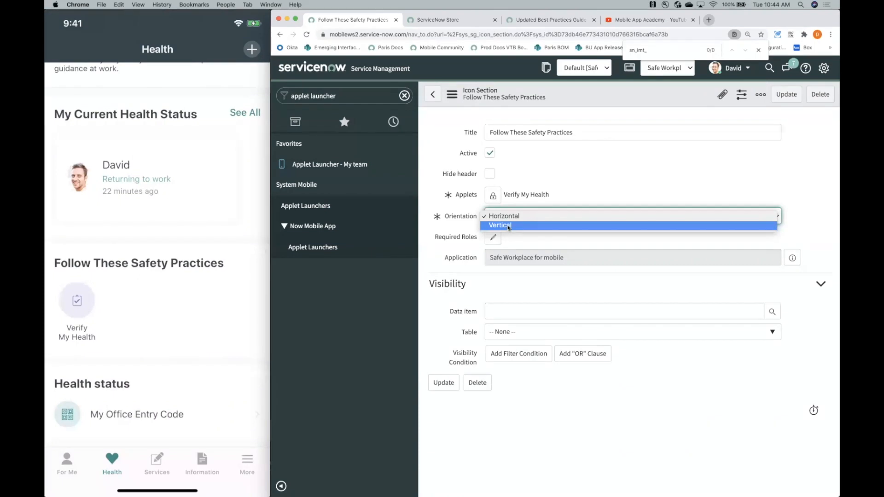
pyautogui.click(509, 226)
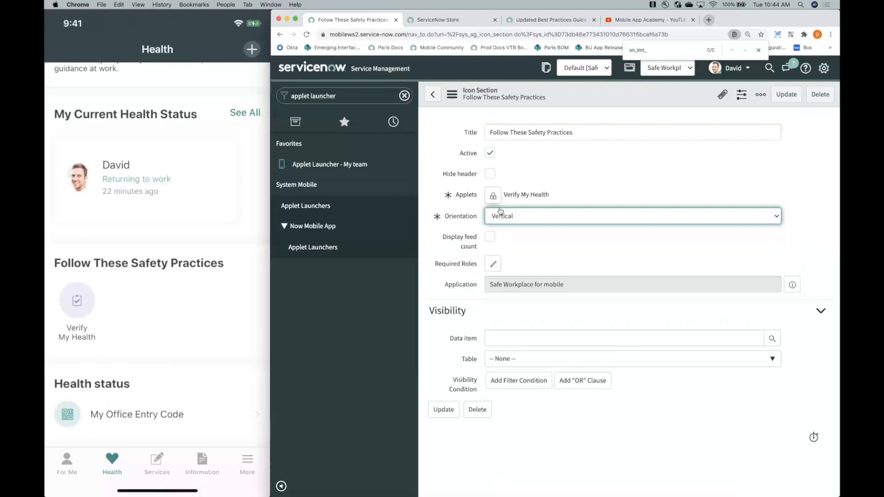
pyautogui.click(455, 97)
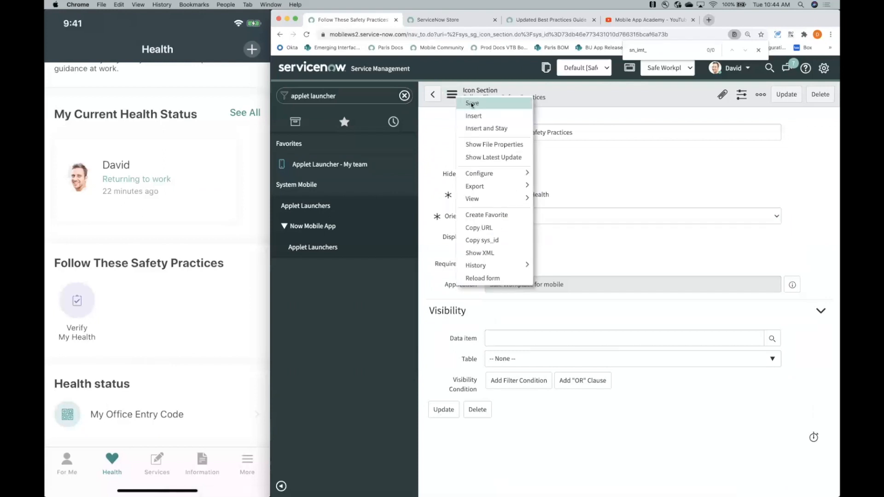
pyautogui.click(473, 104)
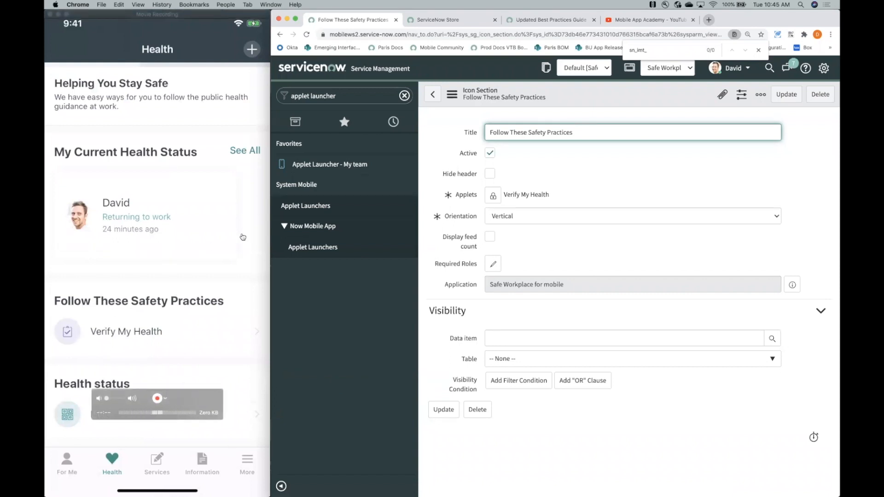
pyautogui.click(224, 80)
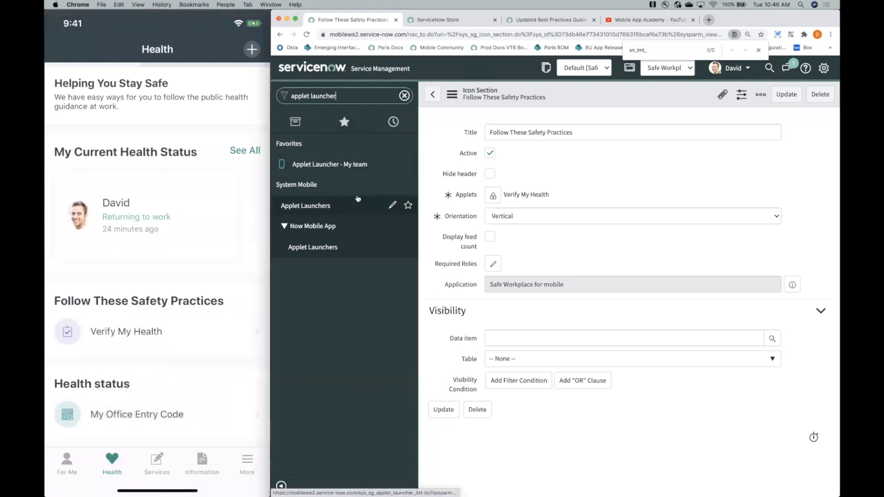
# - Return to the Health applet launcher and open its Follow These Safety Practices and Health status sections in separate browser tabs
pyautogui.click(433, 94)
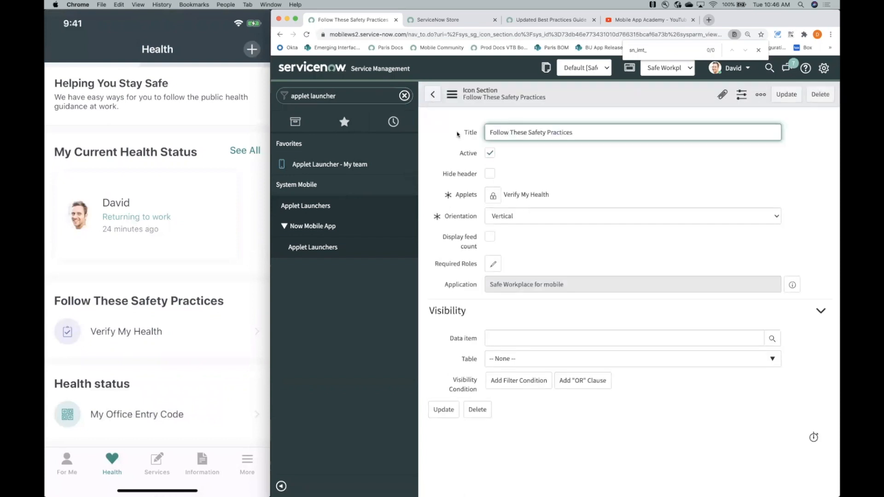
pyautogui.click(433, 95)
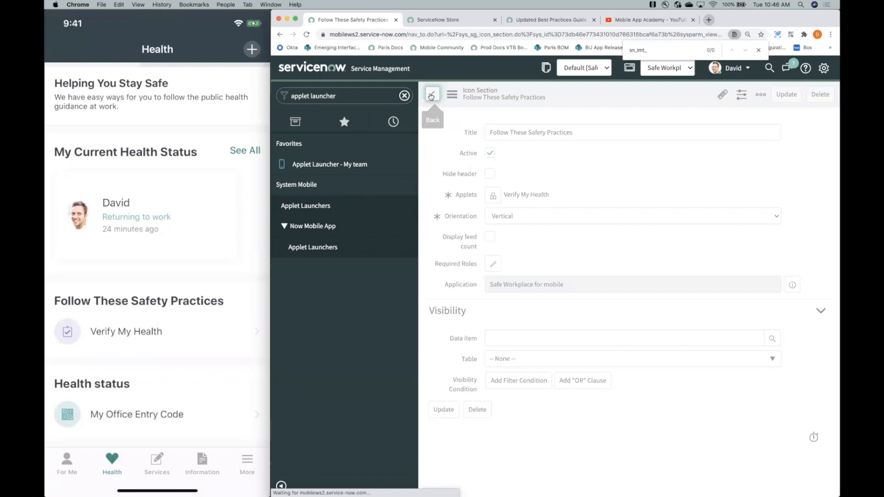
pyautogui.scroll(-1, 487, 247)
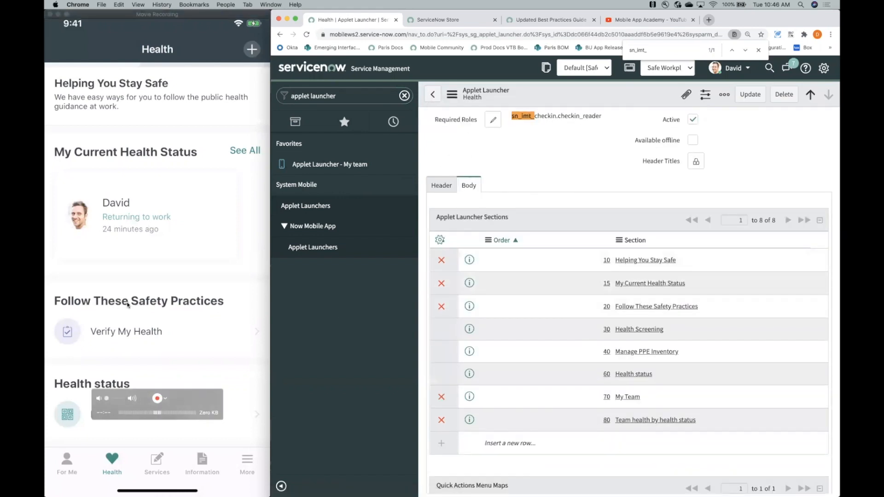
pyautogui.keyDown('super'); pyautogui.click(649, 311); pyautogui.keyUp('super')
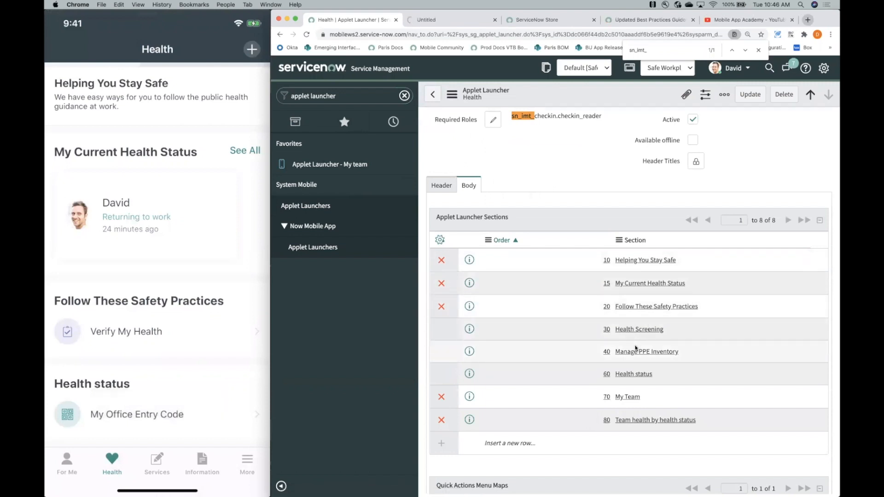
pyautogui.keyDown('super'); pyautogui.click(634, 374); pyautogui.keyUp('super')
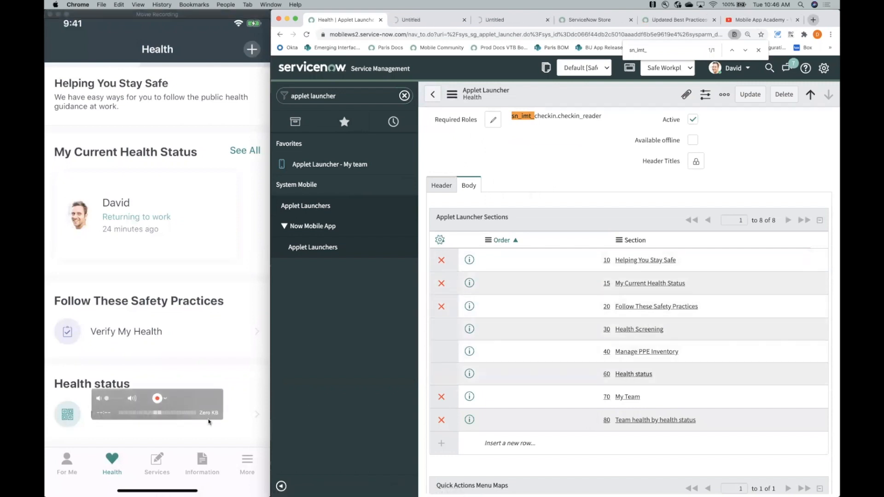
# - Open the Verify My Health applet record from the Follow These Safety Practices section and make it editable in the Employee Health Screening application
pyautogui.click(428, 24)
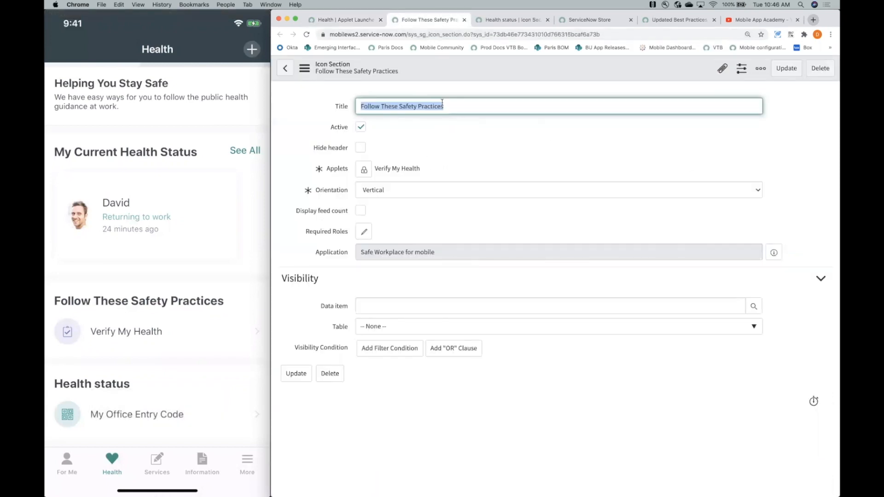
pyautogui.click(364, 170)
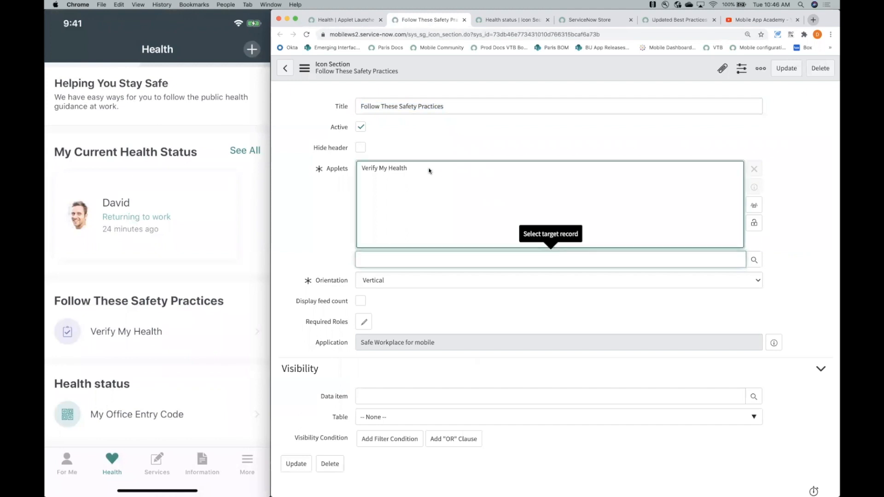
pyautogui.click(427, 169)
pyautogui.click(754, 188)
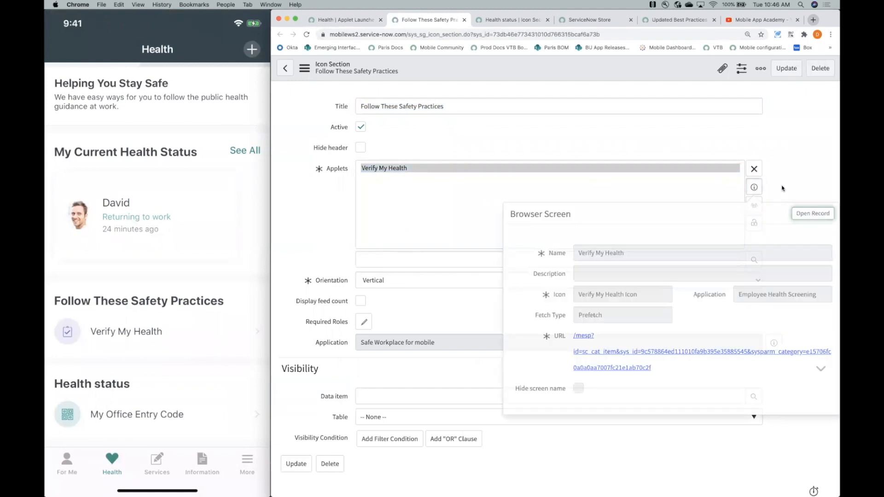
pyautogui.click(806, 215)
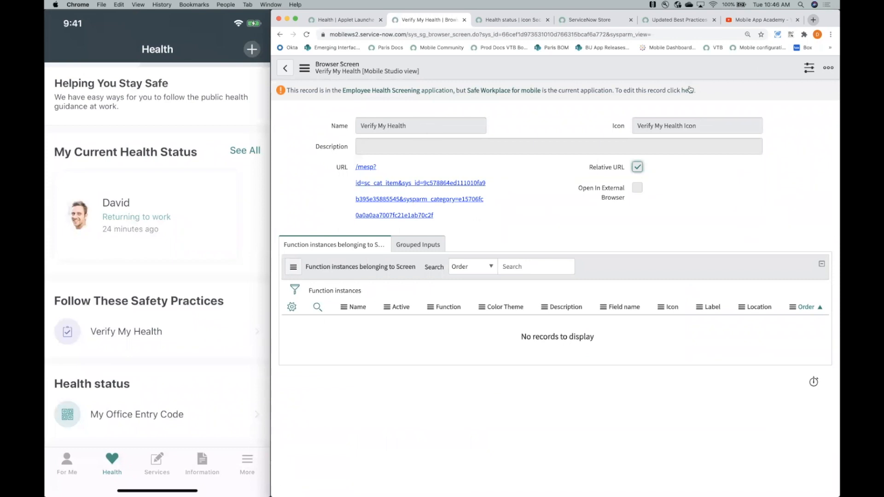
pyautogui.click(691, 91)
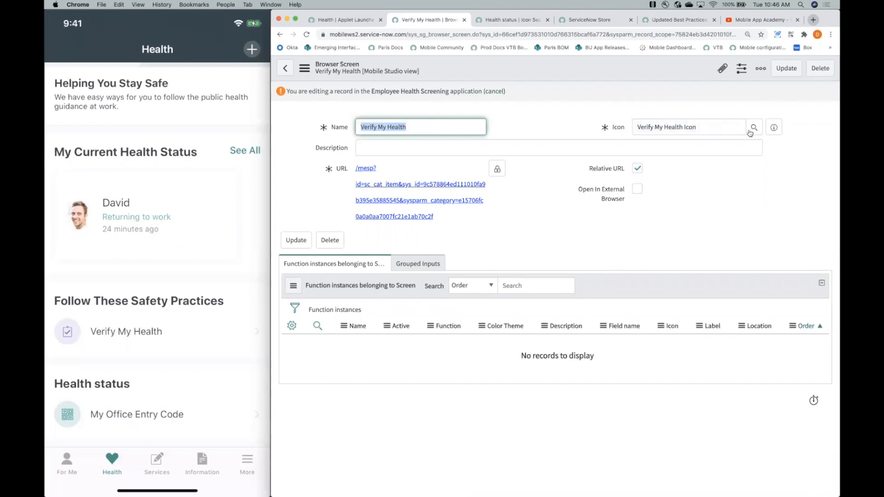
# - Open the Verify My Health Icon record referenced by the Verify My Health applet
pyautogui.click(774, 129)
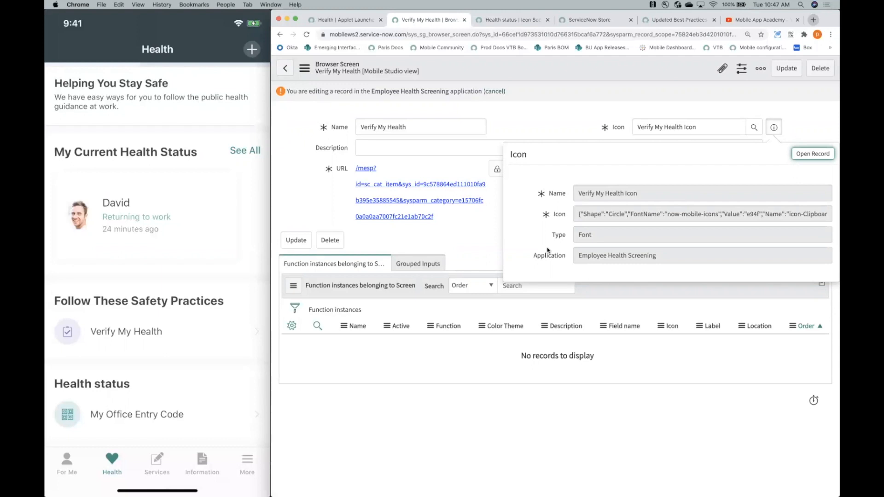
pyautogui.click(812, 154)
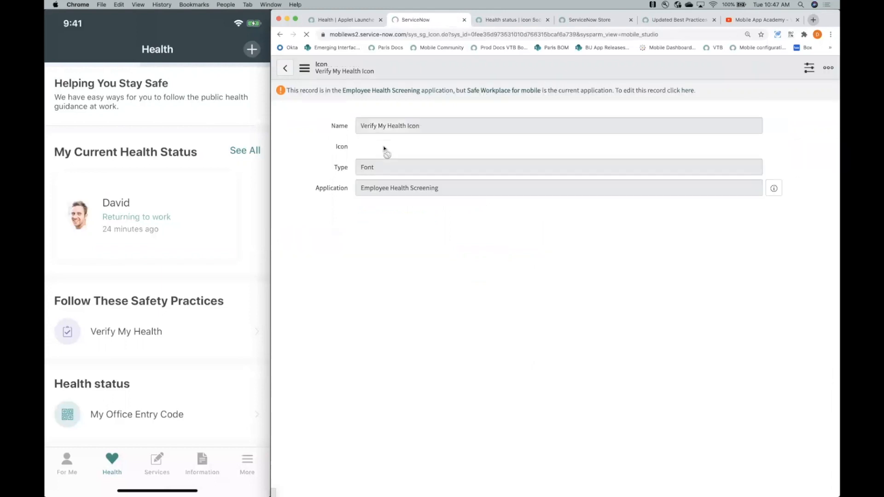
# - Open the My Office Entry Code applet from the Health status icon section and make it editable in the Employee Health Screening application
pyautogui.click(514, 20)
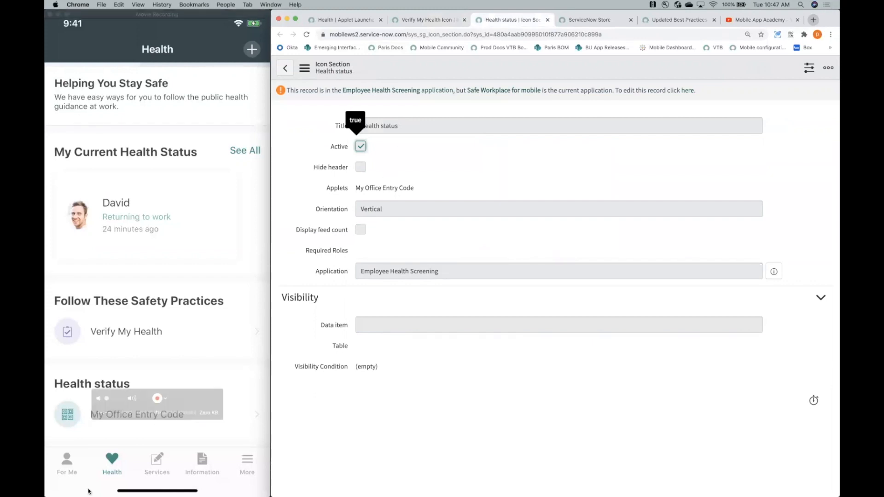
pyautogui.click(688, 90)
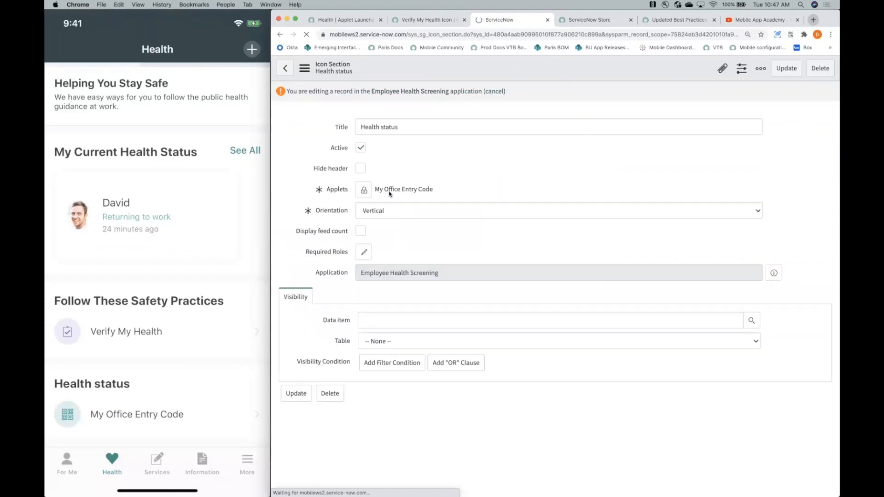
pyautogui.click(364, 189)
pyautogui.click(406, 188)
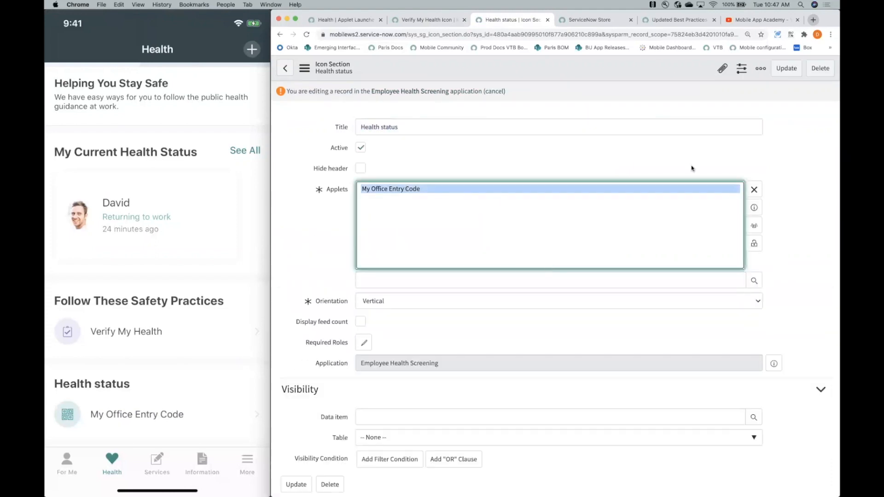
pyautogui.click(754, 207)
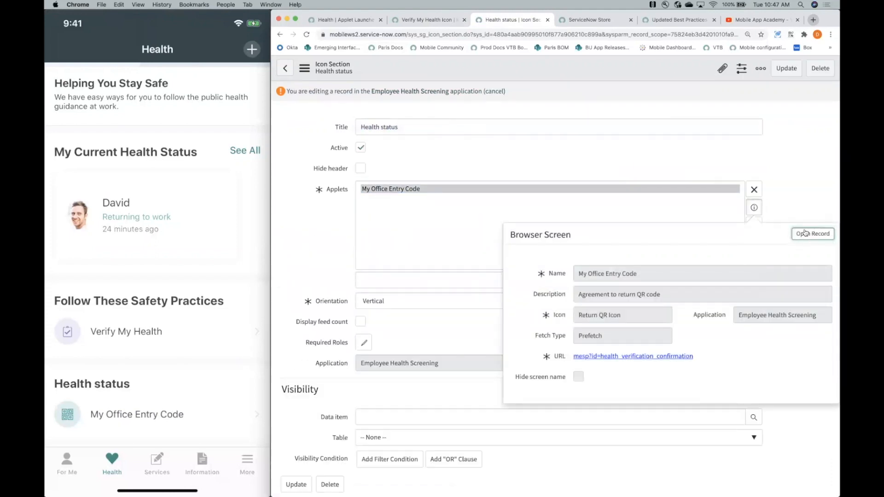
pyautogui.click(805, 233)
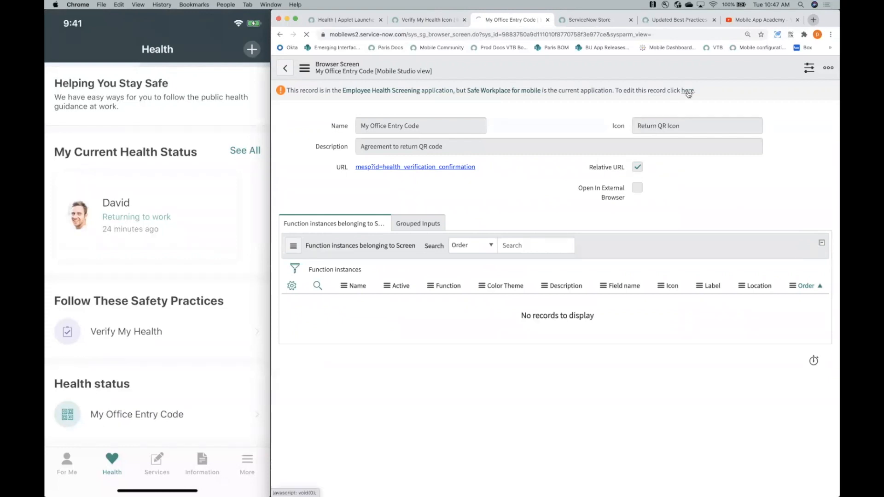
pyautogui.click(688, 92)
# - Open the applet's Return QR Icon record and make both it and the Verify My Health Icon record editable
pyautogui.click(774, 128)
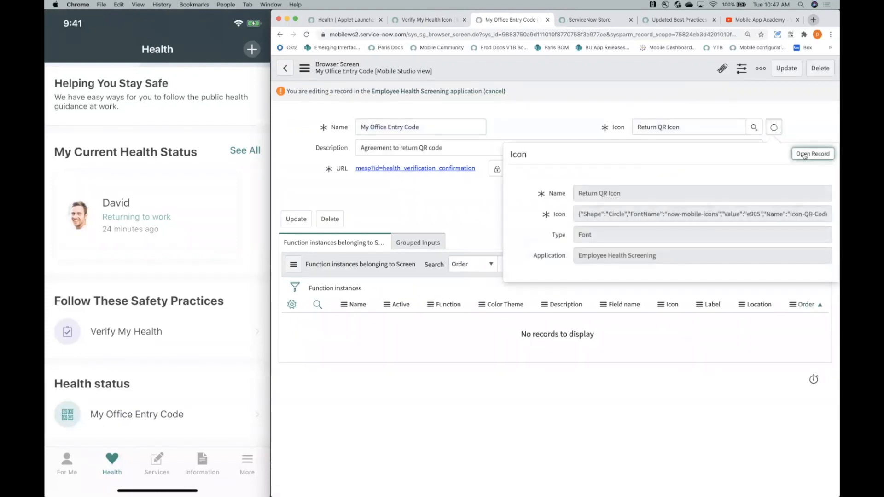
pyautogui.click(805, 155)
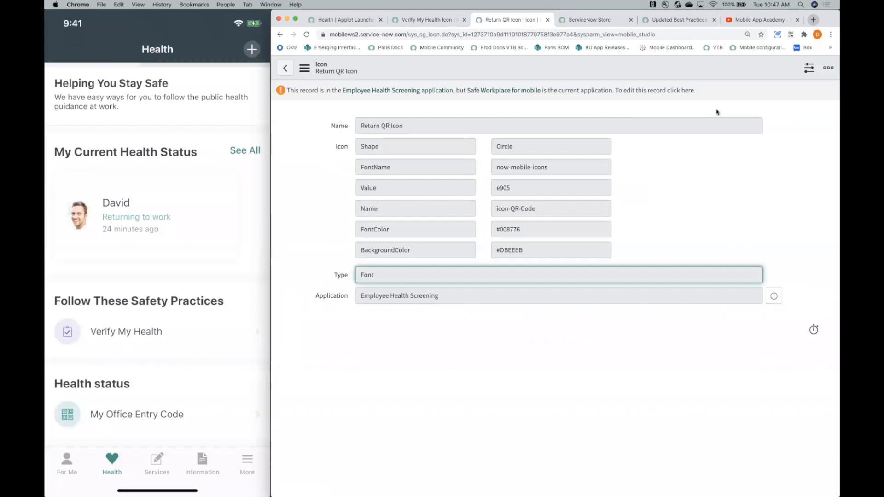
pyautogui.click(688, 91)
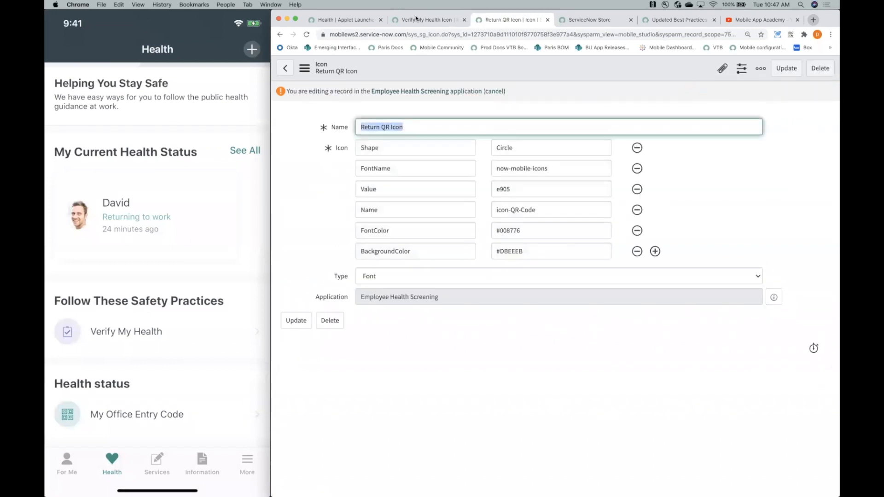
pyautogui.click(415, 19)
pyautogui.click(686, 92)
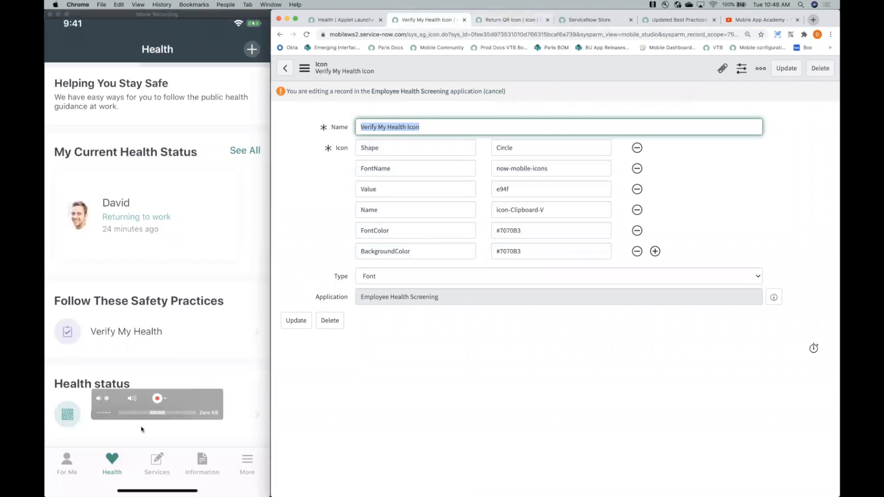
# - Examine the Shape and FontName values of the Return QR Icon record
pyautogui.click(502, 18)
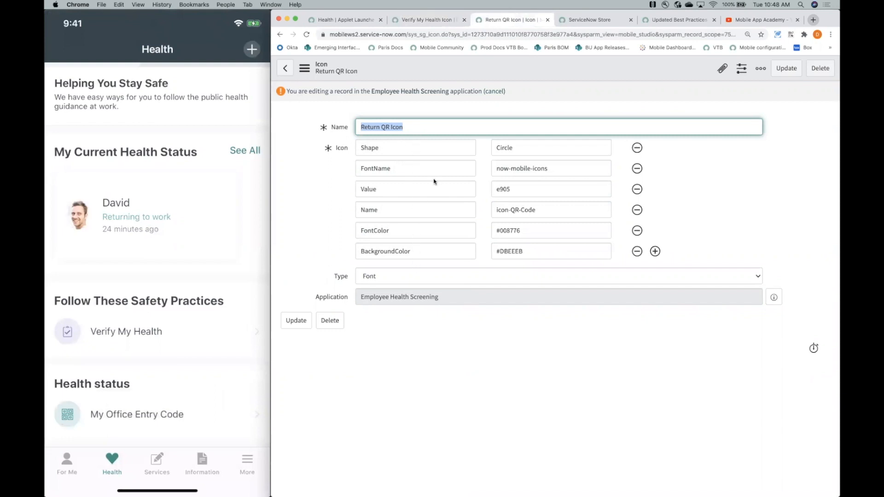
pyautogui.click(562, 163)
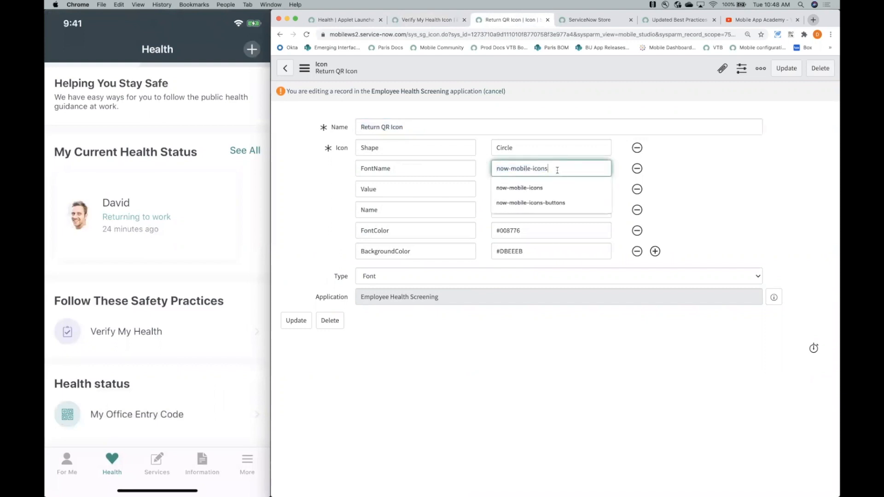
pyautogui.moveTo(529, 150); pyautogui.dragTo(486, 154)
pyautogui.moveTo(554, 167); pyautogui.dragTo(496, 166)
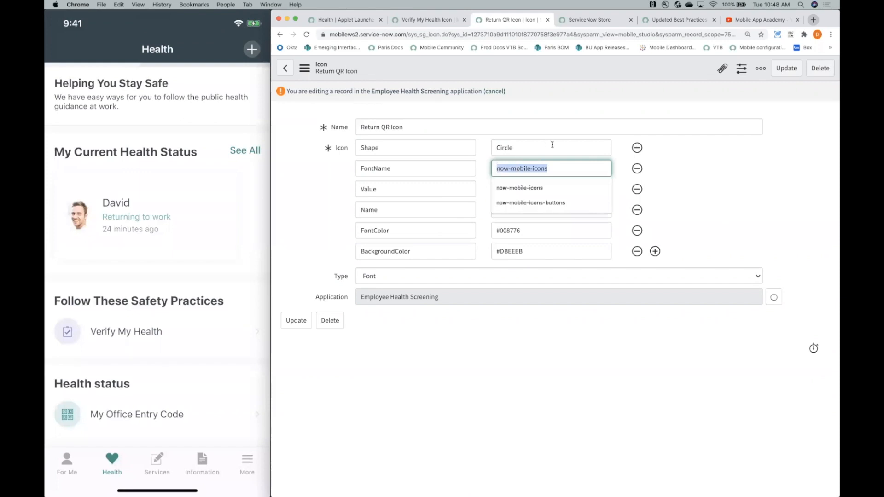
pyautogui.click(553, 145)
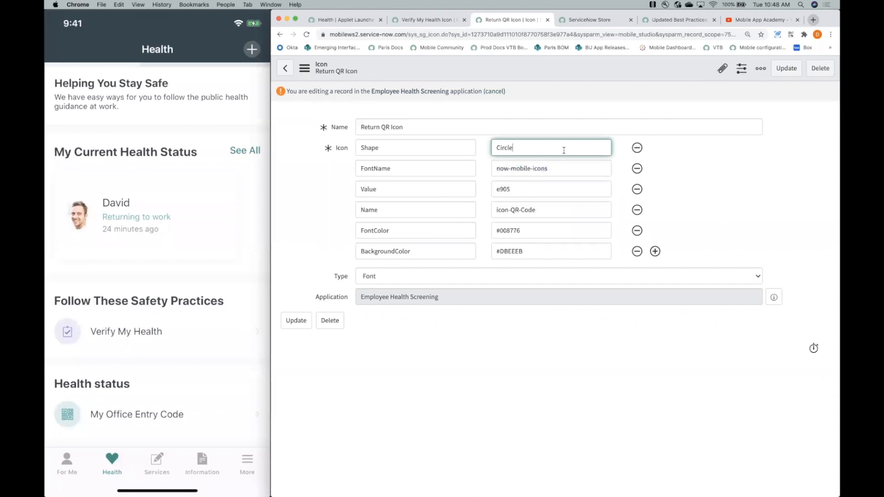
# - Open the Paris mobile documentation in a new browser tab and go to its Building and configuring mobile apps page
pyautogui.press('super+t')
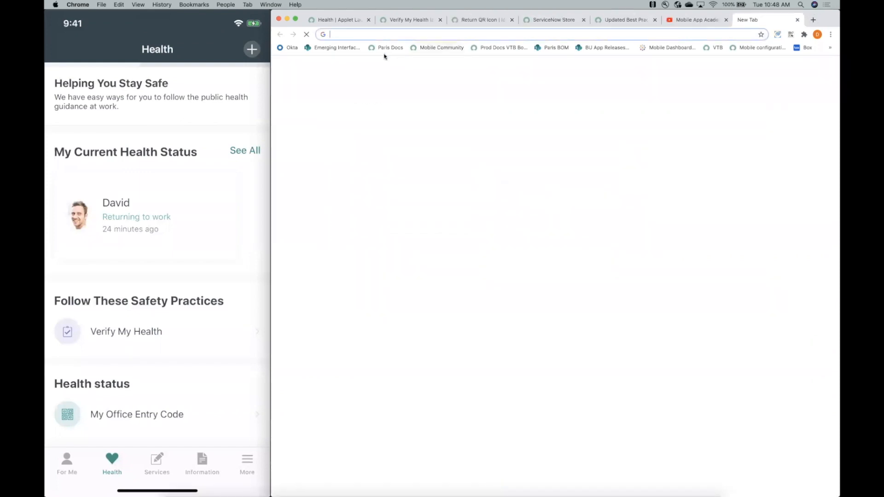
pyautogui.click(385, 51)
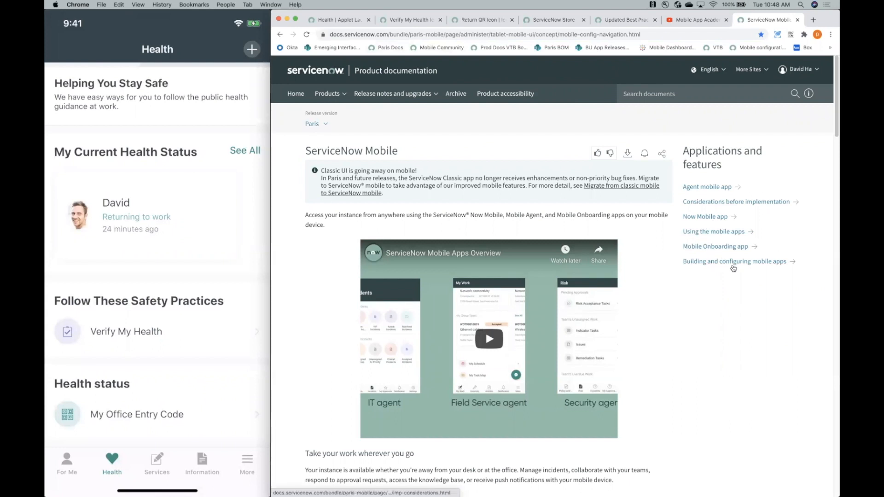
pyautogui.click(720, 262)
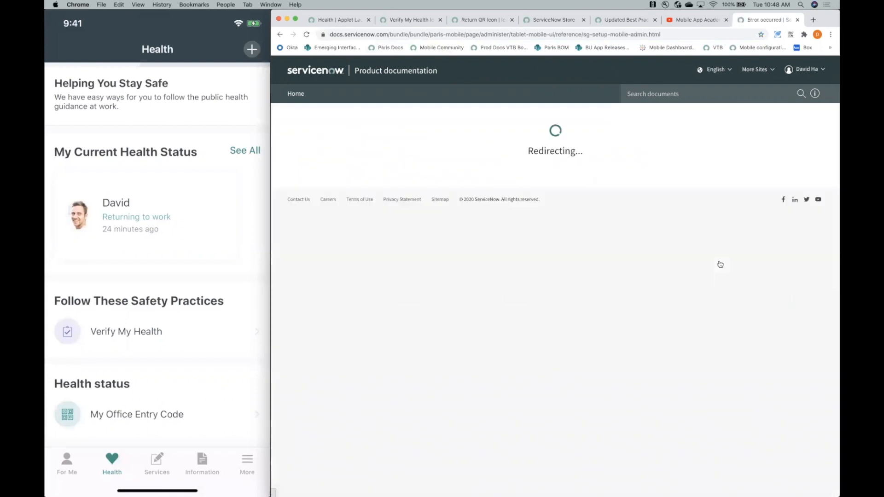
pyautogui.click(660, 97)
pyautogui.write('m')
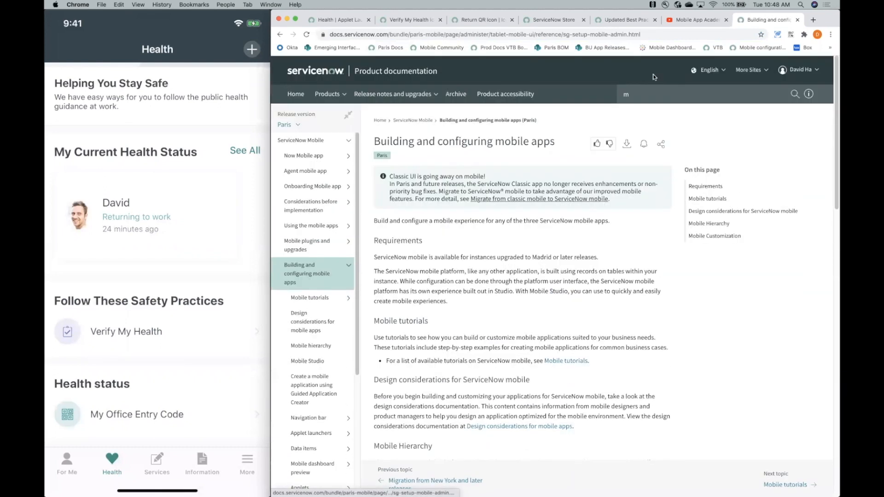
# - Find "styles" on the documentation page, open the Mobile icons topic under Mobile styles, and read its icon record details
pyautogui.press('super+f')
pyautogui.write('style')
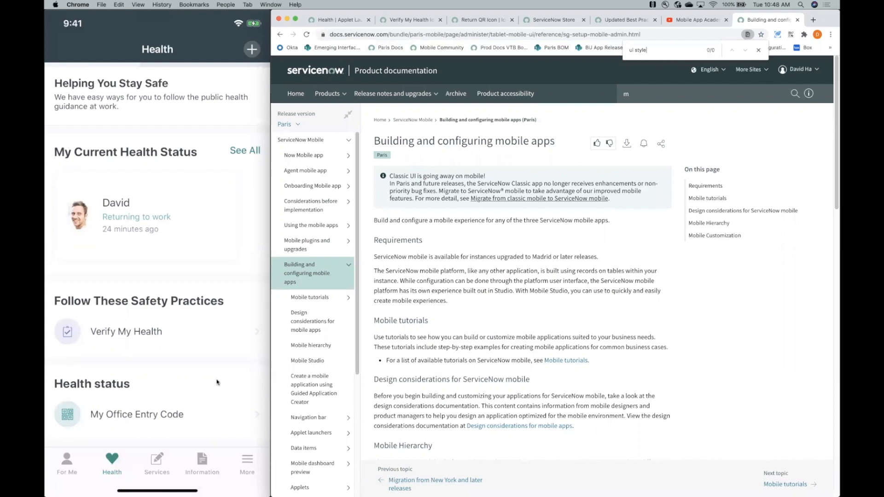
pyautogui.write('s')
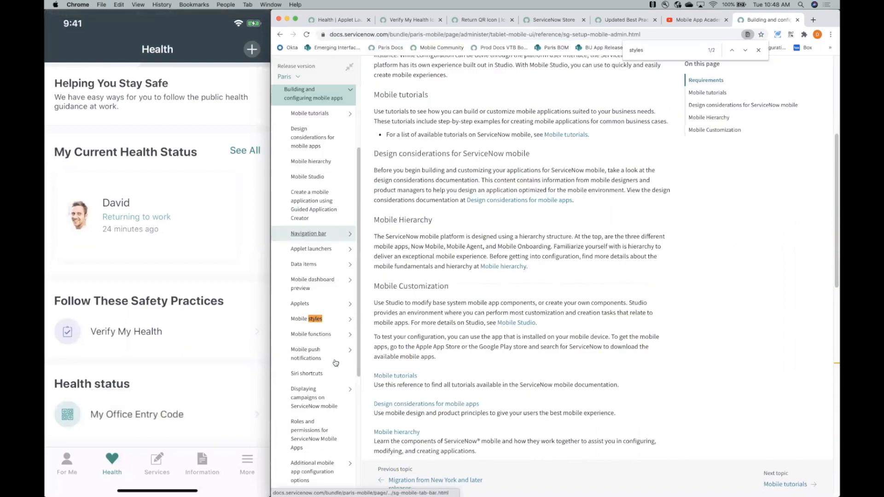
pyautogui.click(327, 320)
pyautogui.scroll(-5, 542, 288)
pyautogui.click(318, 378)
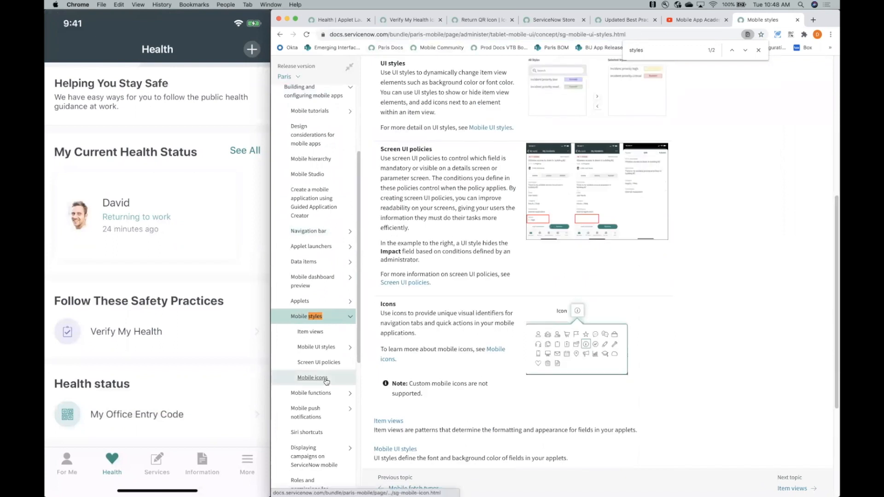
pyautogui.scroll(-3, 473, 203)
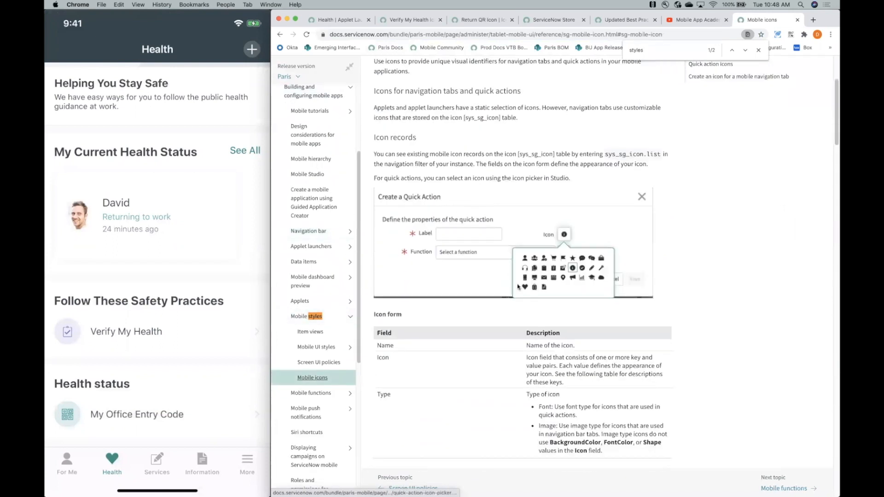
pyautogui.scroll(-1, 519, 288)
pyautogui.scroll(1, 518, 288)
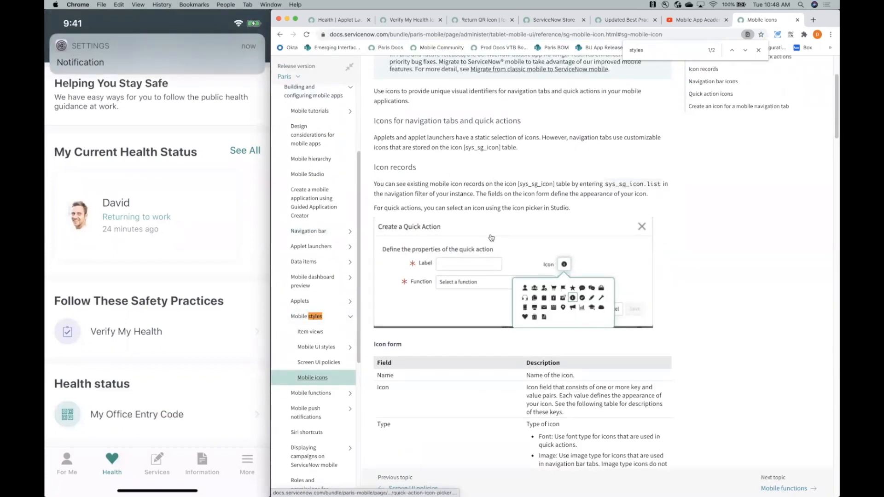
pyautogui.scroll(-3, 518, 288)
# - Copy the Return QR Icon's background color #DBEEEB into the BackgroundColor and FontColor values of the Verify My Health Icon
pyautogui.click(410, 20)
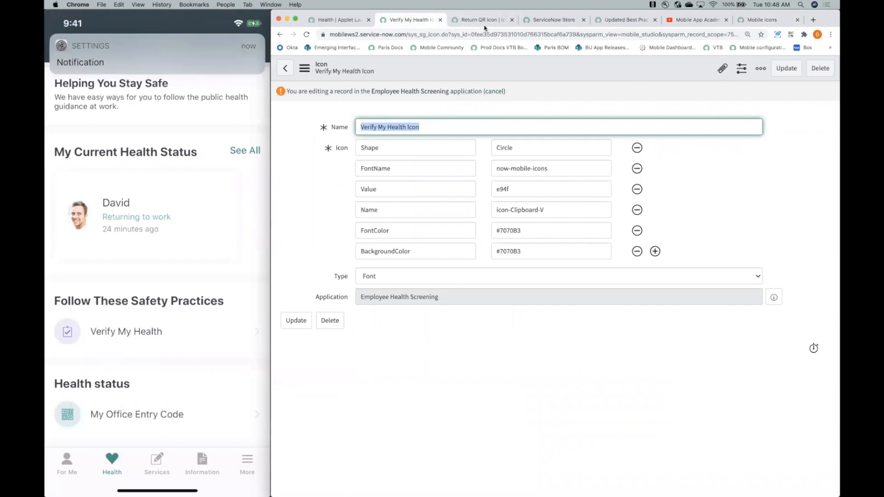
pyautogui.click(482, 24)
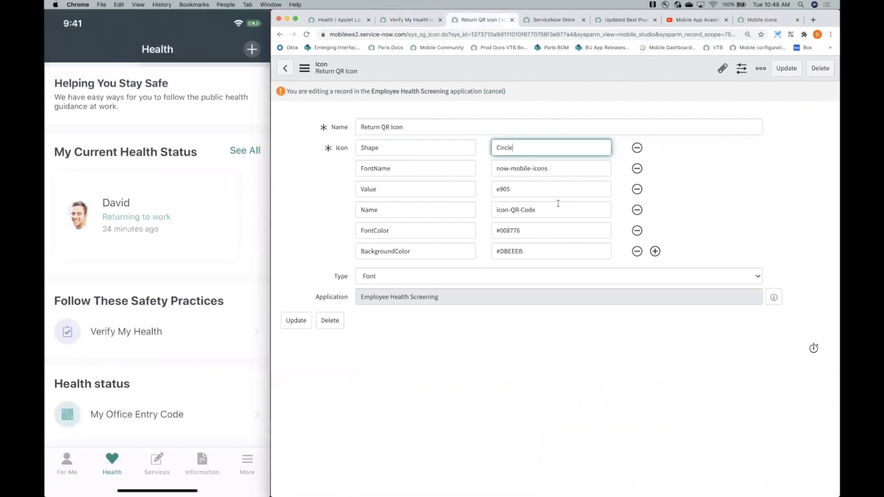
pyautogui.moveTo(538, 234); pyautogui.dragTo(441, 222)
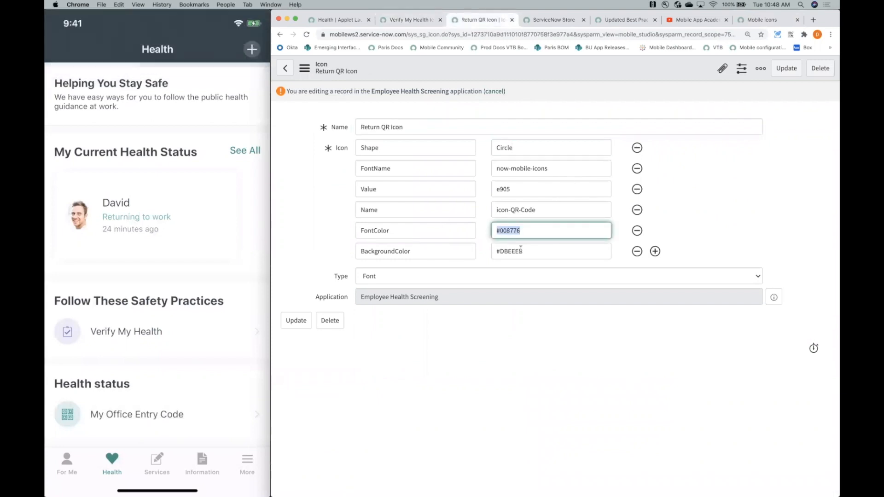
pyautogui.moveTo(530, 252); pyautogui.dragTo(460, 247)
pyautogui.press('super+c')
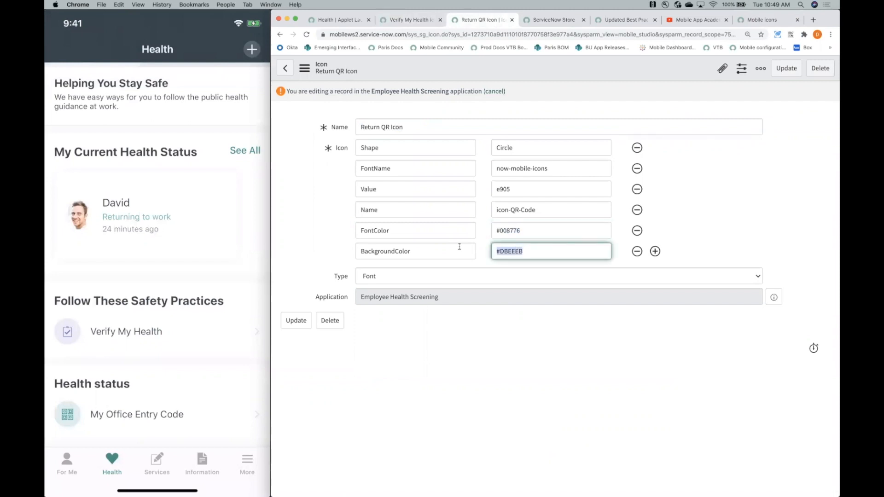
pyautogui.click(401, 21)
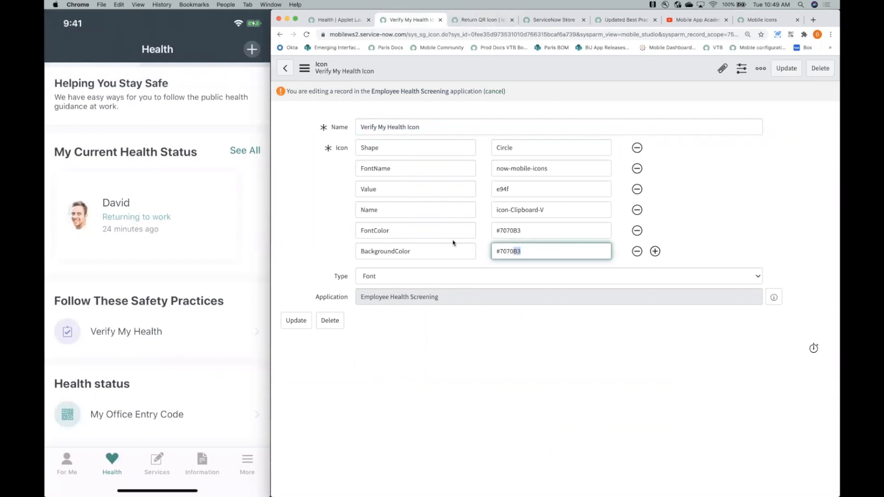
pyautogui.moveTo(530, 232); pyautogui.dragTo(468, 216)
pyautogui.press('super+v')
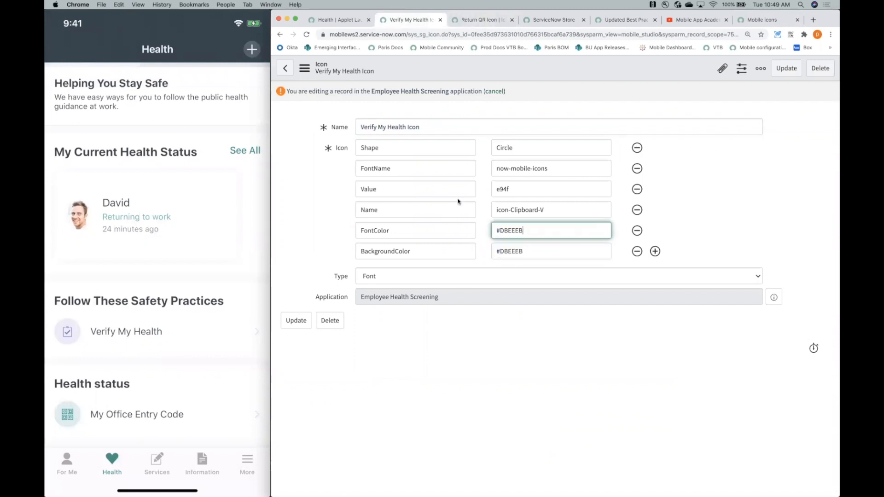
# - Set the Verify My Health Icon's FontColor to #008776, copied from the Return QR Icon, and save the record
pyautogui.click(474, 20)
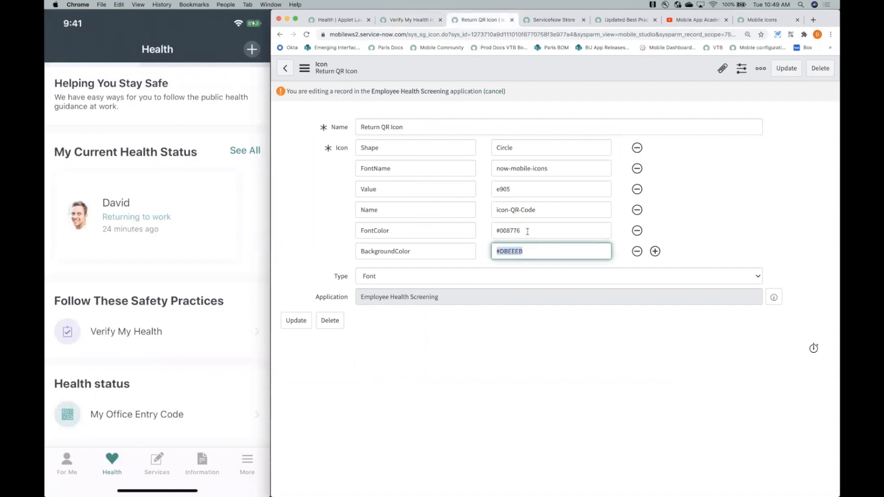
pyautogui.moveTo(527, 232); pyautogui.dragTo(455, 223)
pyautogui.press('super+c')
pyautogui.press('super+alt+Left')
pyautogui.press('super+v')
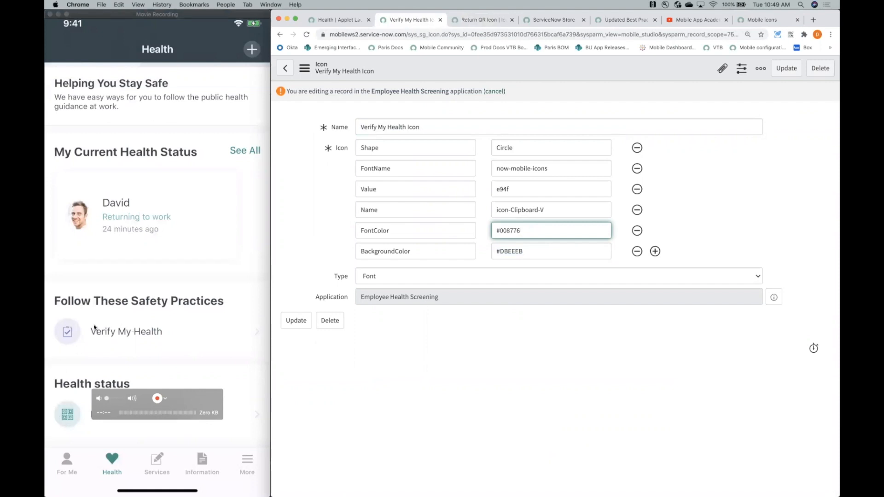
pyautogui.click(786, 75)
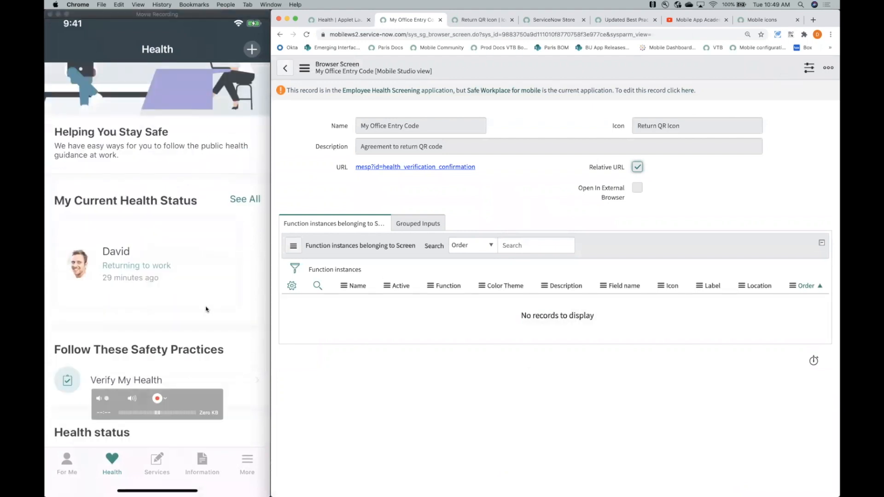
# - Check the Verify My Health icon's colors against the My Office Entry Code icon on the mobile Health page
pyautogui.scroll(-3, 206, 310)
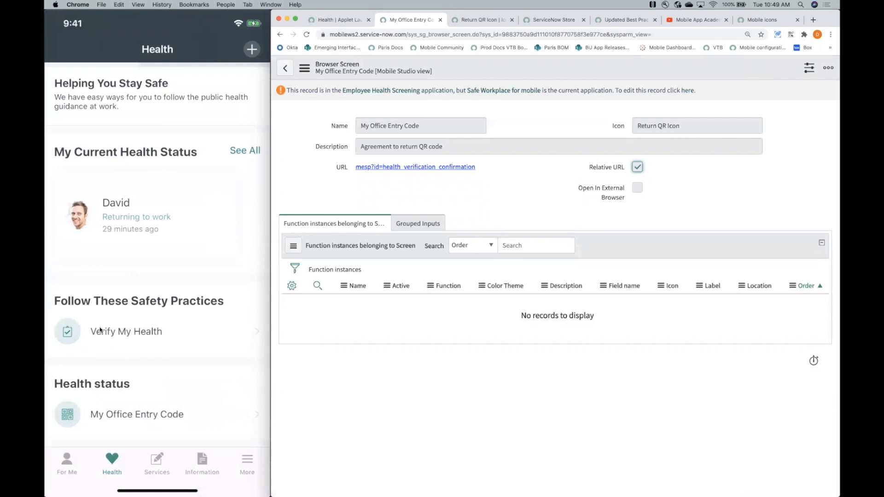
pyautogui.scroll(4, 100, 330)
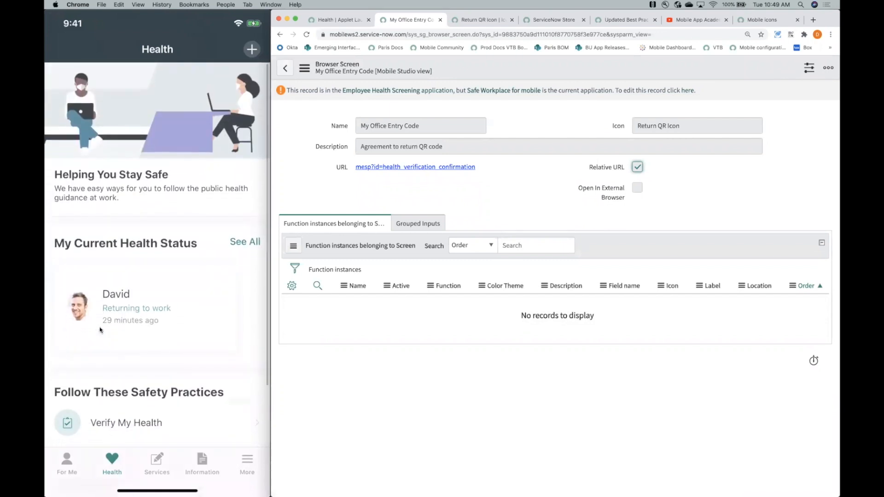
# - Review the sections of the mobile Health page from Helping You Stay Safe down to Health status
pyautogui.scroll(-3, 100, 330)
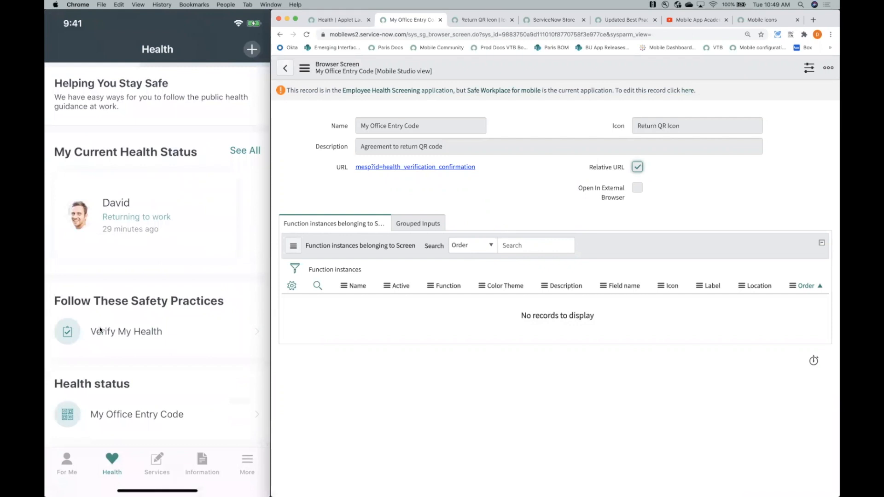
pyautogui.scroll(3, 100, 330)
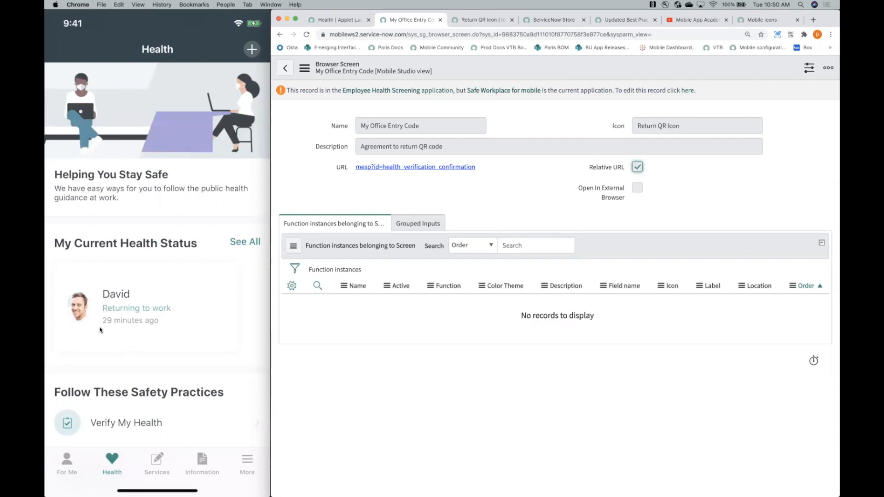
pyautogui.scroll(-3, 93, 322)
pyautogui.scroll(3, 101, 329)
pyautogui.scroll(-2, 100, 330)
pyautogui.scroll(3, 100, 330)
pyautogui.scroll(-5, 99, 329)
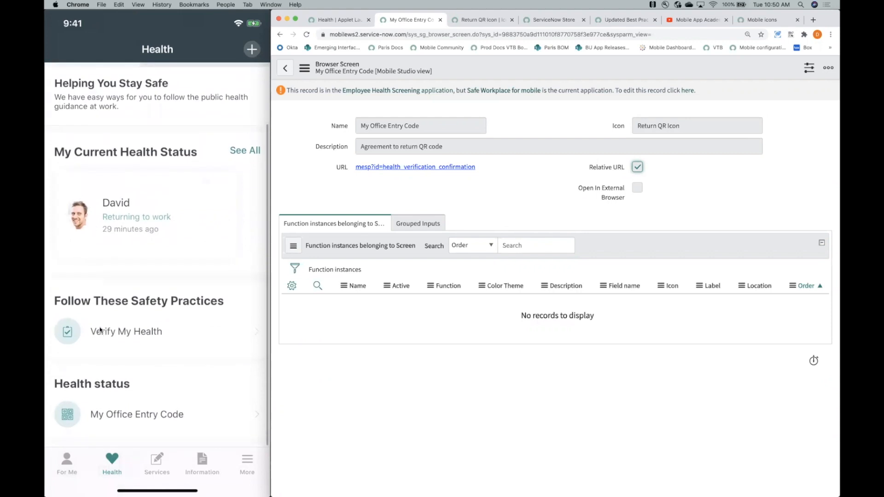
pyautogui.scroll(3, 100, 329)
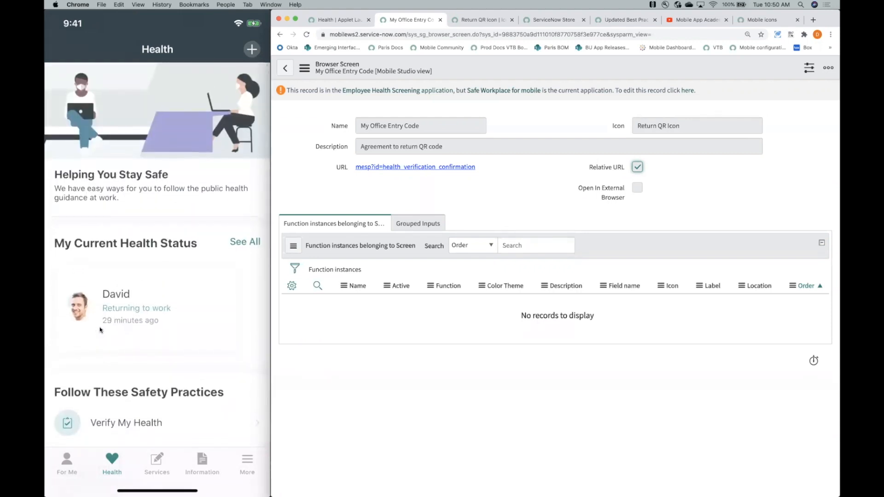
pyautogui.scroll(-3, 100, 330)
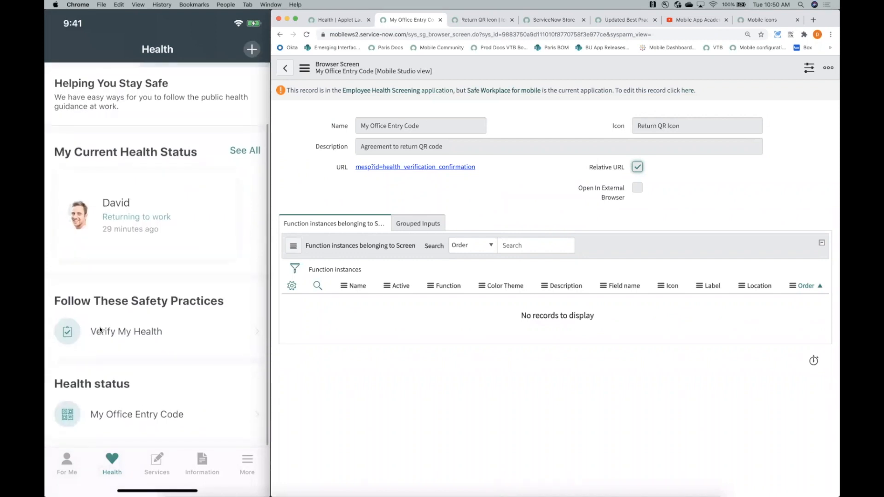
pyautogui.scroll(-2, 100, 329)
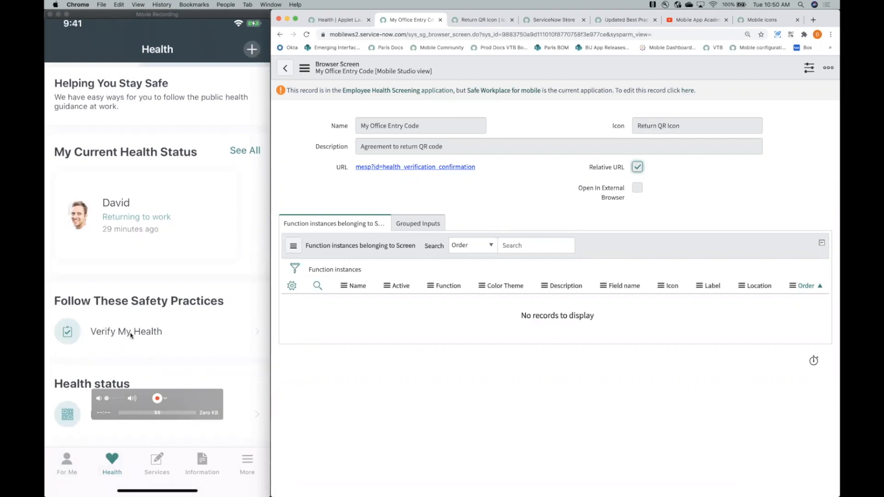
# - Rename the Follow These Safety Practices section of the Health applet launcher "Prequisites to return to office" and save it
pyautogui.click(339, 20)
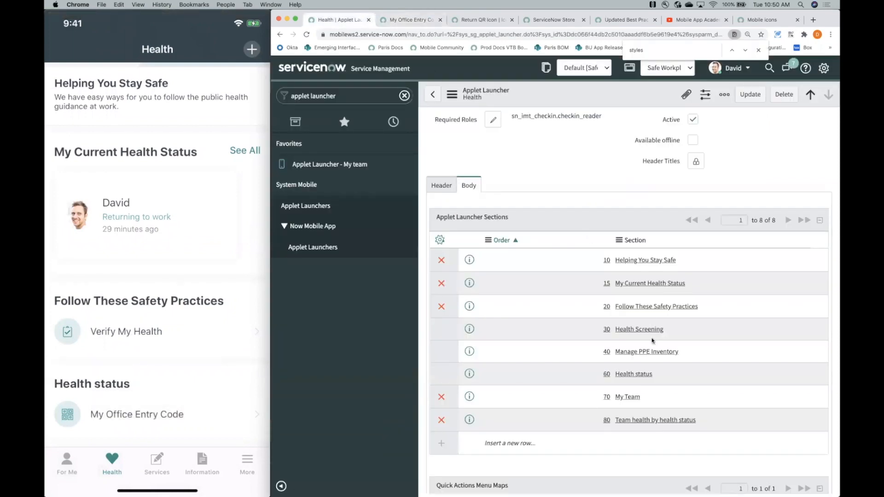
pyautogui.click(661, 308)
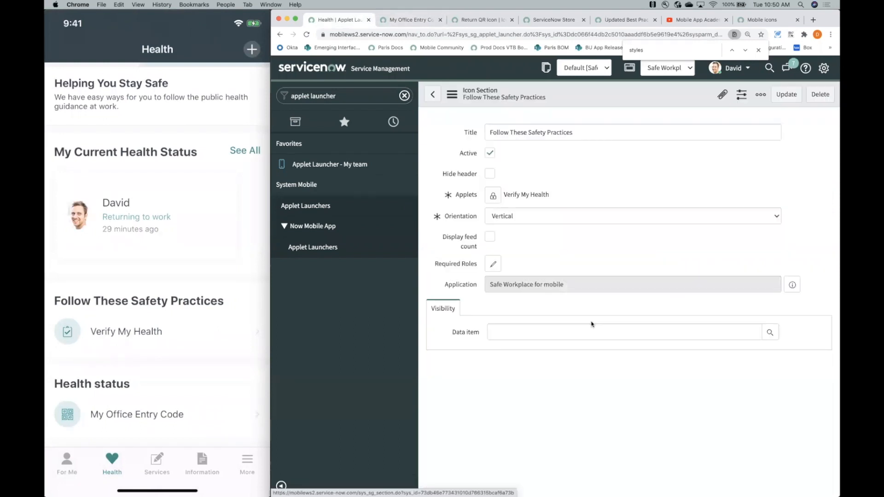
pyautogui.press('super+a')
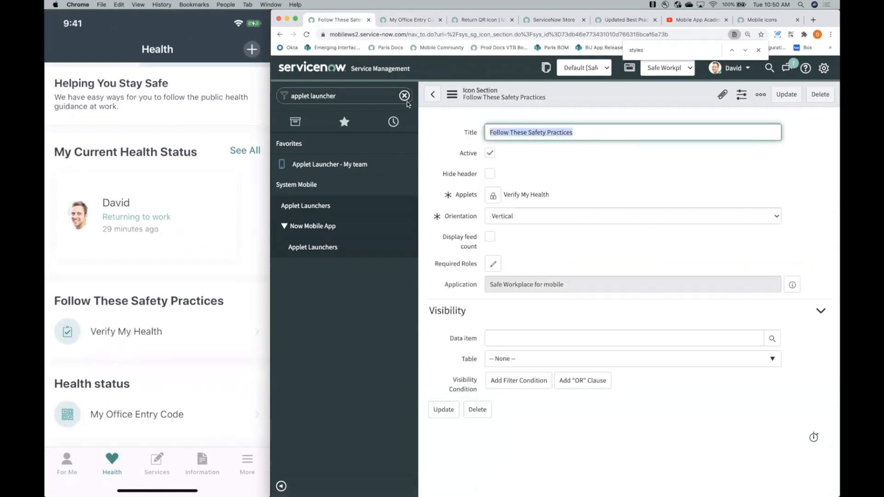
pyautogui.write('Prequisi')
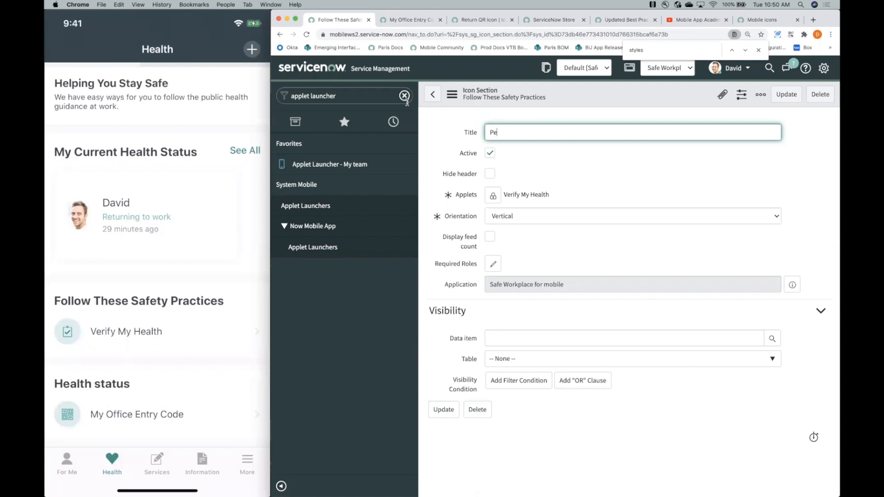
pyautogui.write('tes to return to office')
pyautogui.click(787, 96)
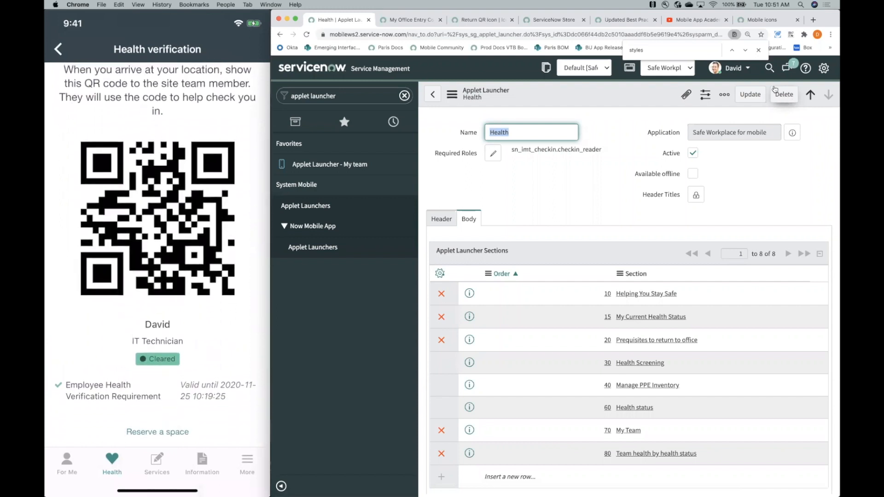
pyautogui.moveTo(170, 370)
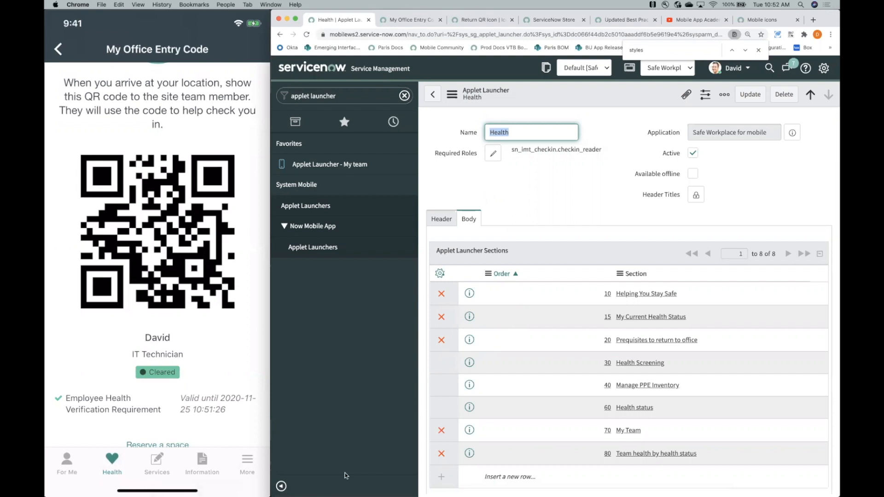
pyautogui.click(381, 398)
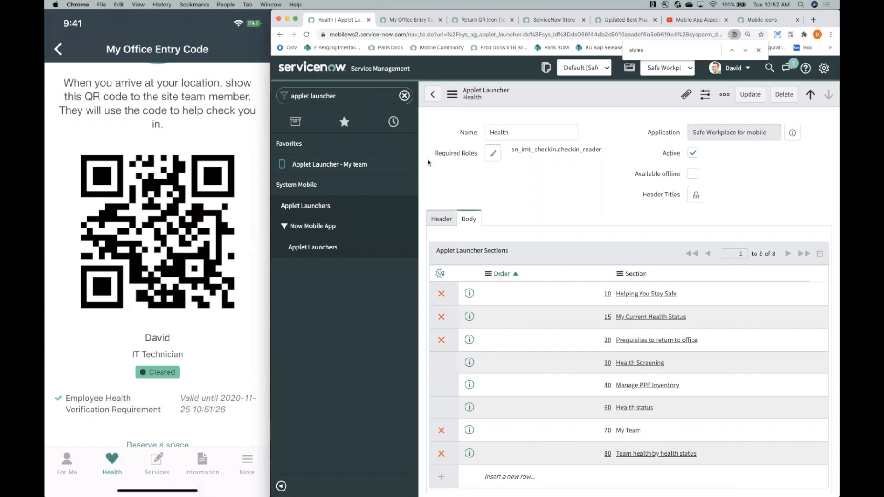
# - Search the application navigator for "studio" and launch Studio
pyautogui.moveTo(136, 421)
pyautogui.click(349, 98)
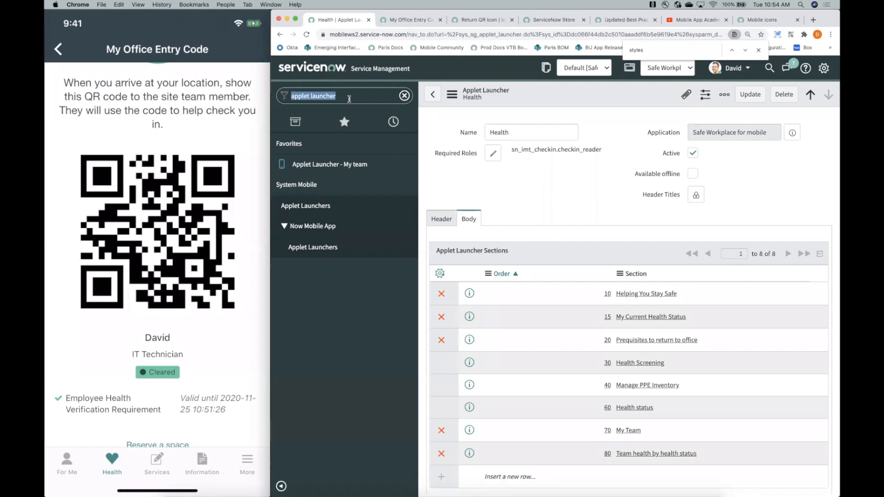
pyautogui.write('studi')
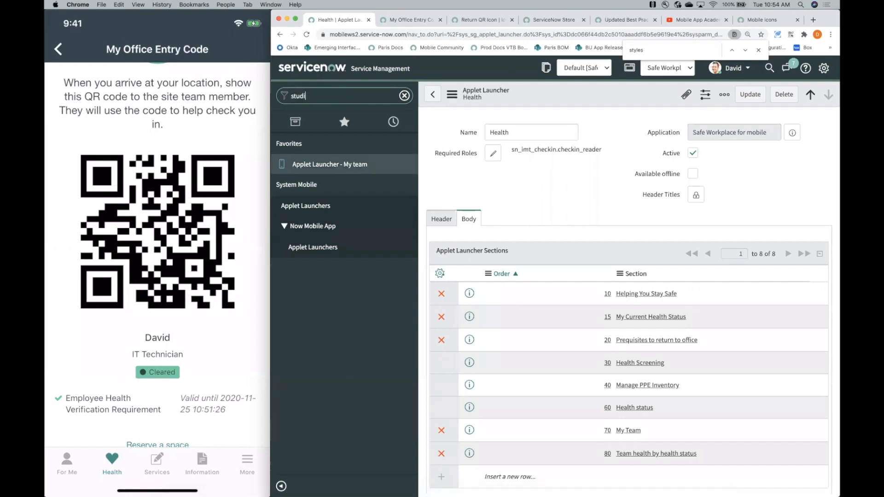
pyautogui.write('o')
pyautogui.click(321, 174)
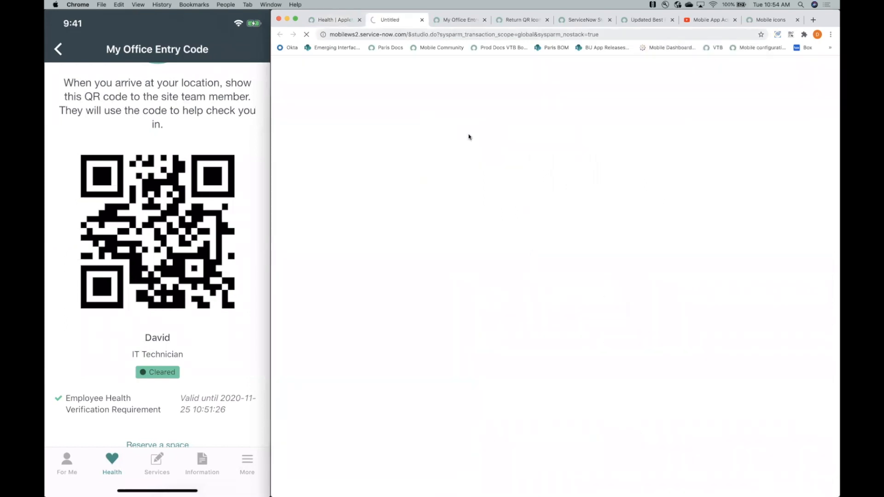
# - Look through the application list in Studio and open the ITSM Mobile Agent application
pyautogui.scroll(-2, 420, 238)
pyautogui.scroll(2, 420, 239)
pyautogui.scroll(-1, 421, 238)
pyautogui.scroll(1, 420, 222)
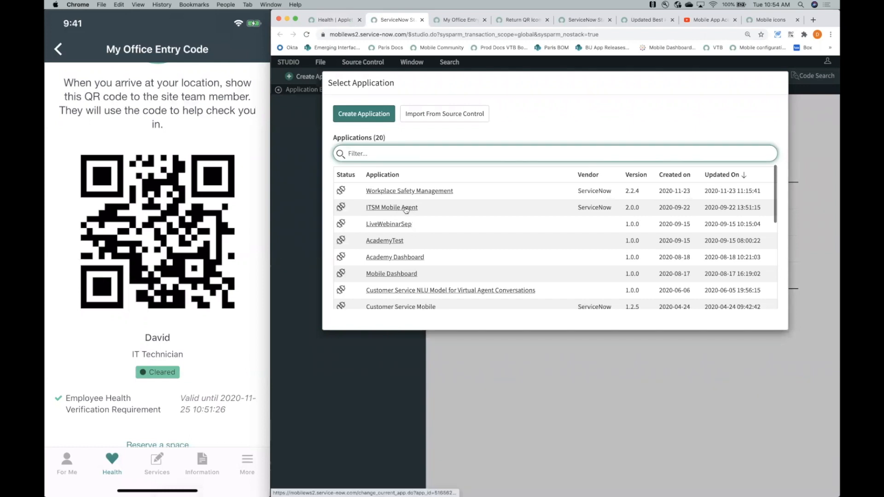
pyautogui.click(405, 208)
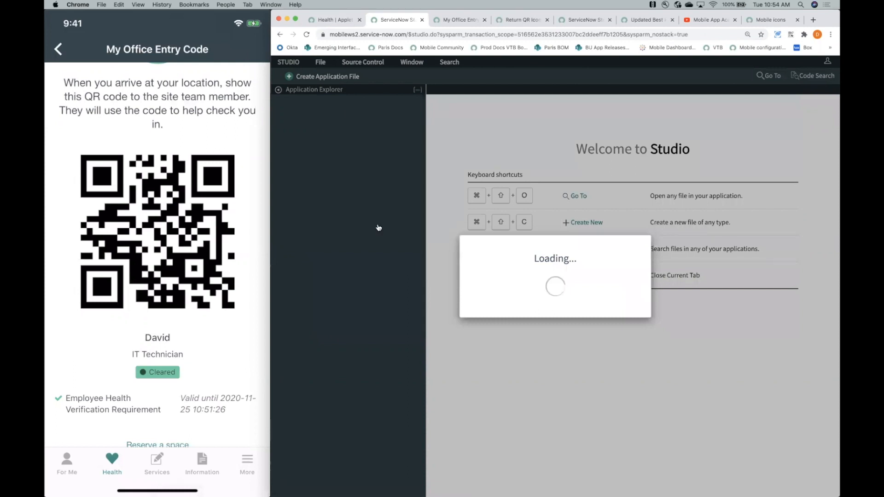
# - Collapse the Application Explorer tree, and expand only Mobile Studio and its Action Items
pyautogui.scroll(-15, 378, 227)
pyautogui.scroll(-15, 379, 228)
pyautogui.scroll(5, 378, 228)
pyautogui.scroll(-7, 378, 227)
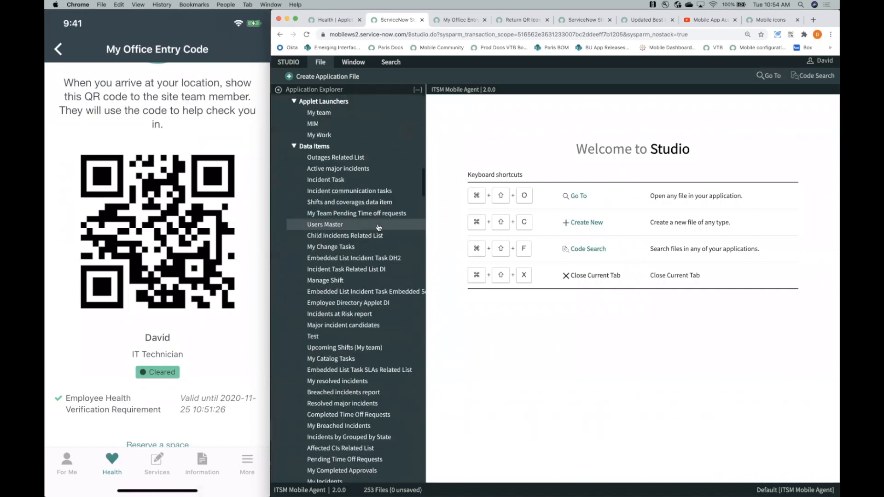
pyautogui.scroll(-20, 378, 228)
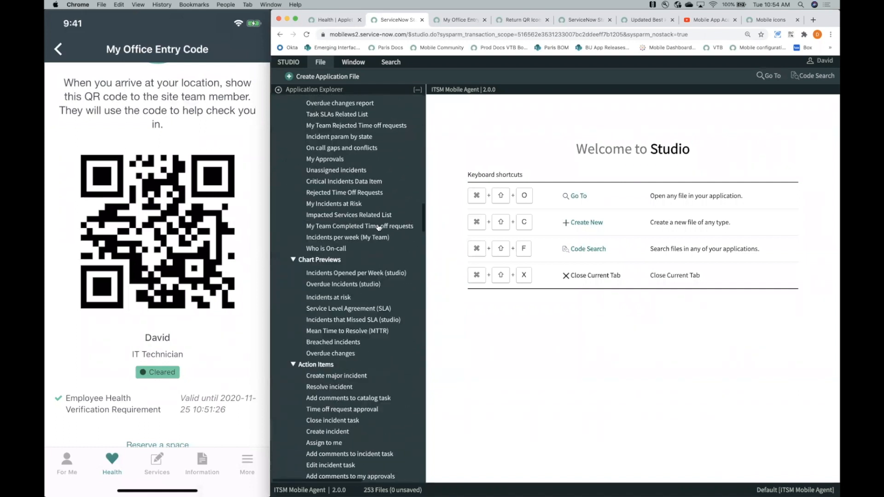
pyautogui.scroll(20, 379, 228)
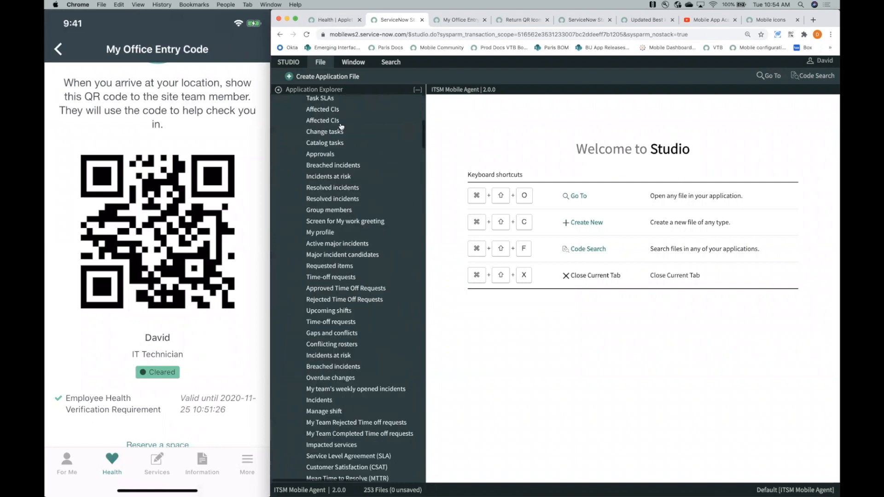
pyautogui.click(418, 90)
pyautogui.click(279, 125)
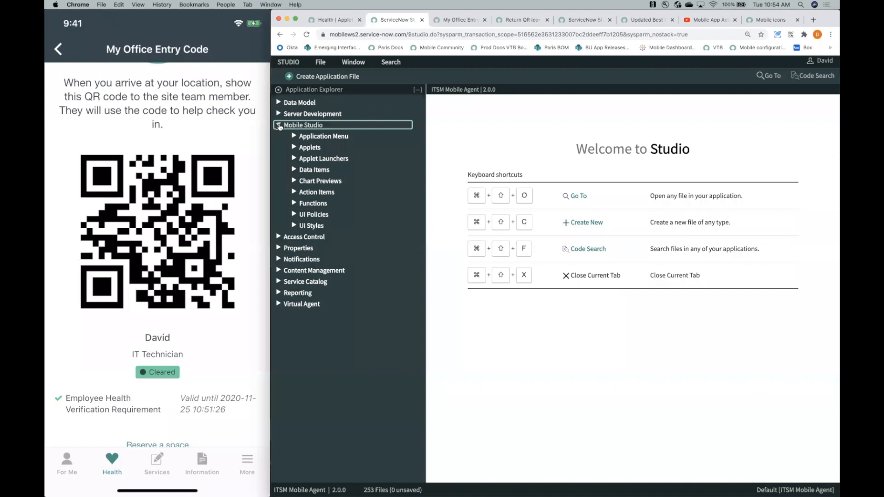
pyautogui.click(294, 192)
pyautogui.scroll(-3, 340, 261)
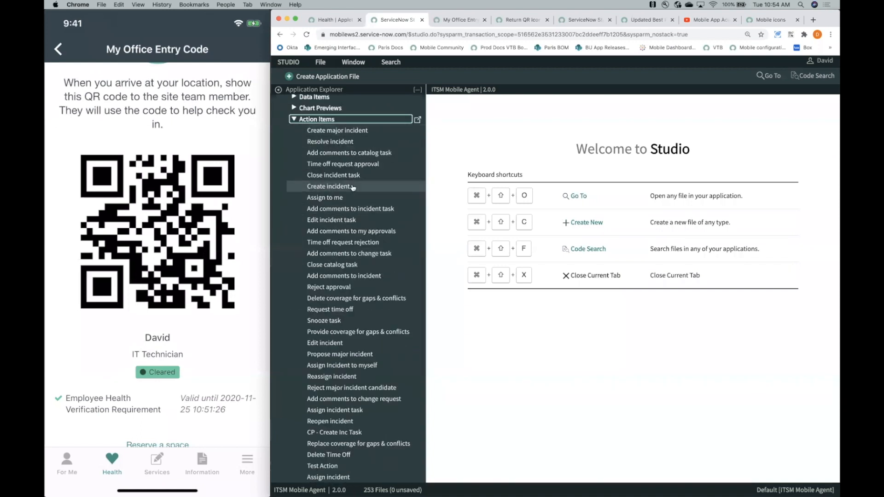
# - Find "edit" on the page and open the Edit incident action item
pyautogui.click(484, 180)
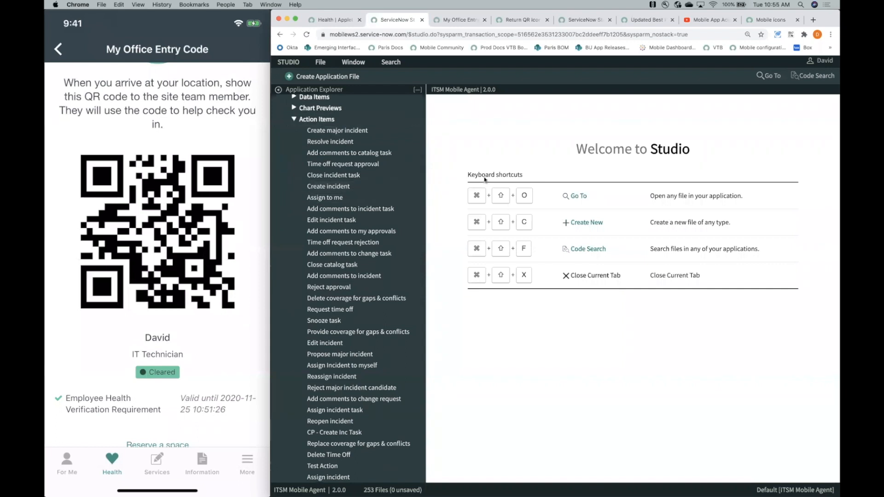
pyautogui.press('super+f')
pyautogui.write('edit')
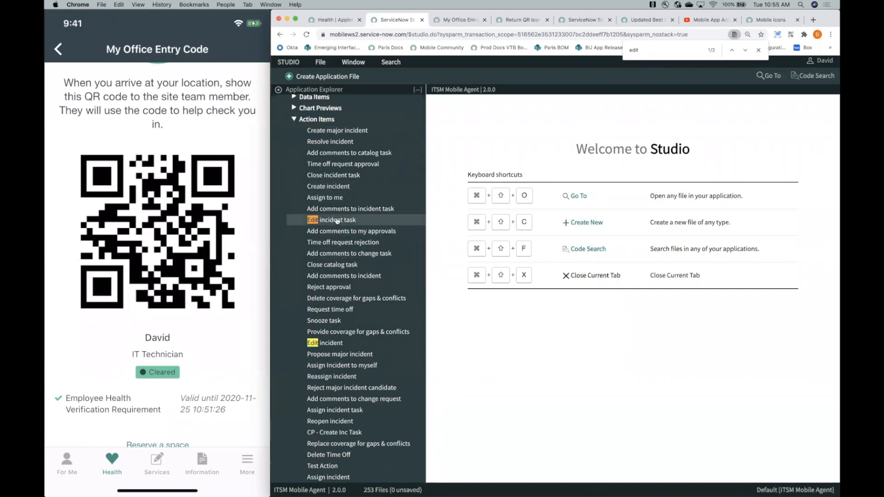
pyautogui.click(341, 341)
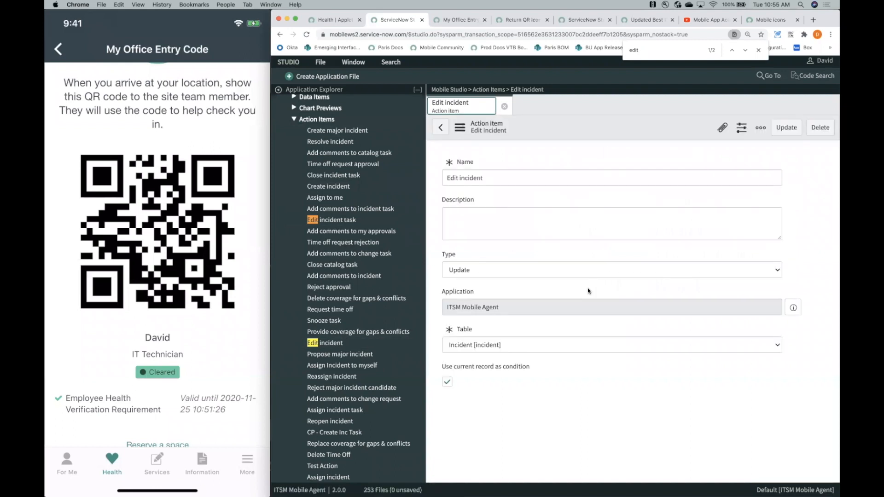
# - Examine the Edit incident action item's Set field values mappings and its writeback item parameters
pyautogui.scroll(-3, 456, 244)
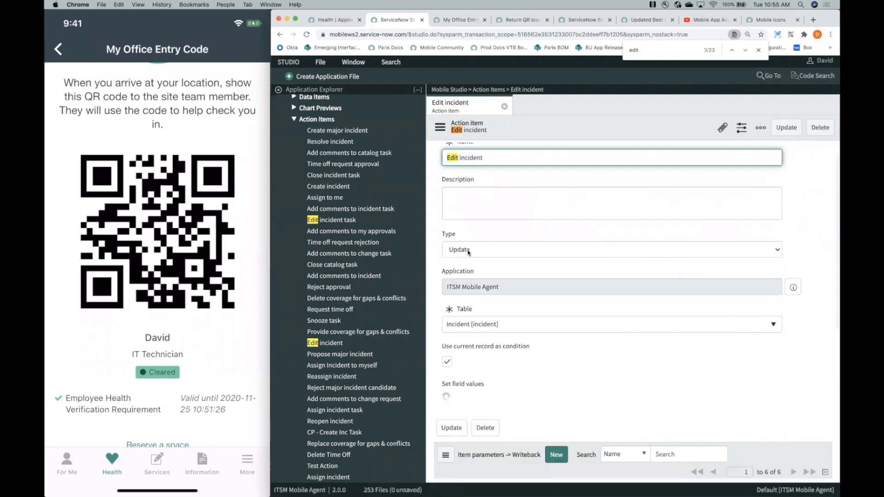
pyautogui.scroll(-5, 472, 276)
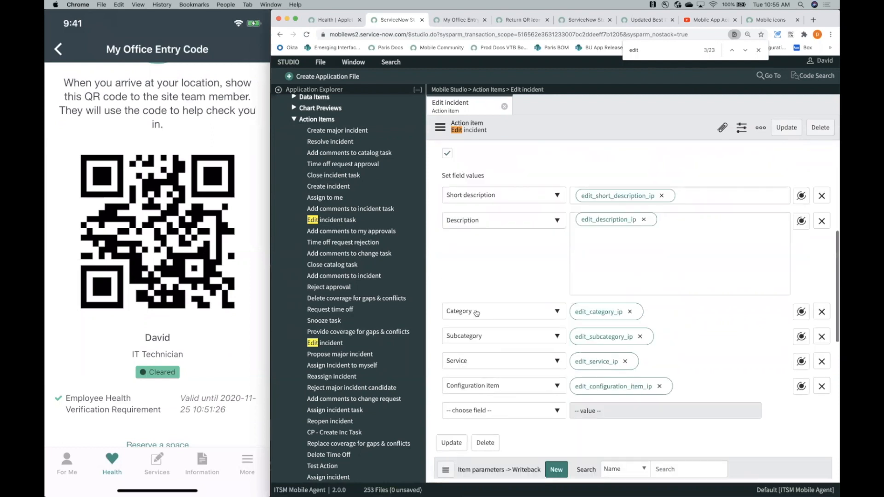
pyautogui.scroll(1, 477, 313)
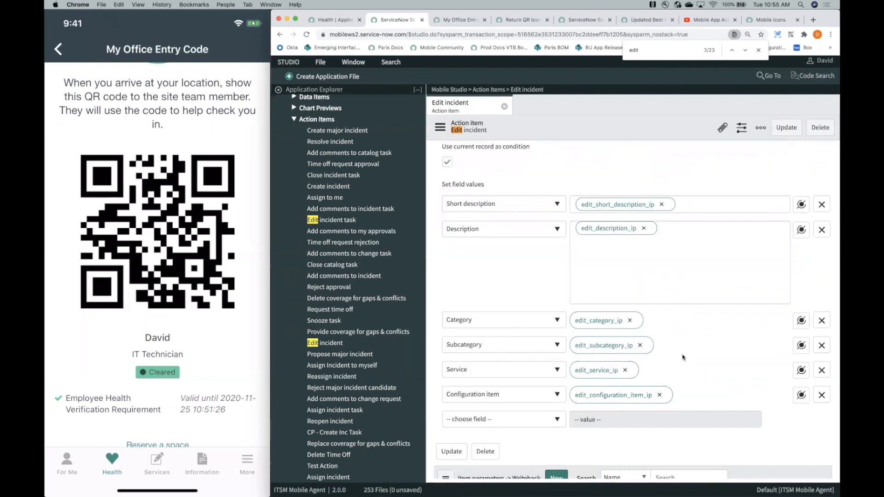
pyautogui.scroll(-1, 684, 358)
pyautogui.scroll(-8, 683, 358)
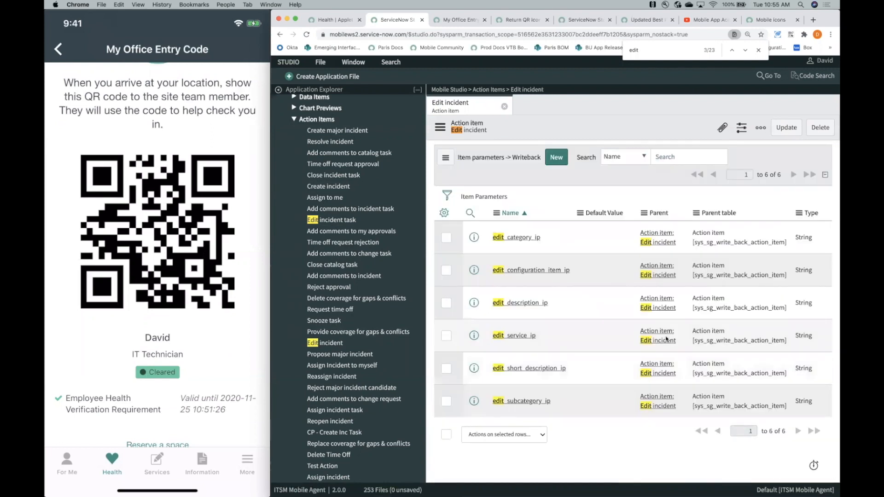
pyautogui.scroll(1, 666, 340)
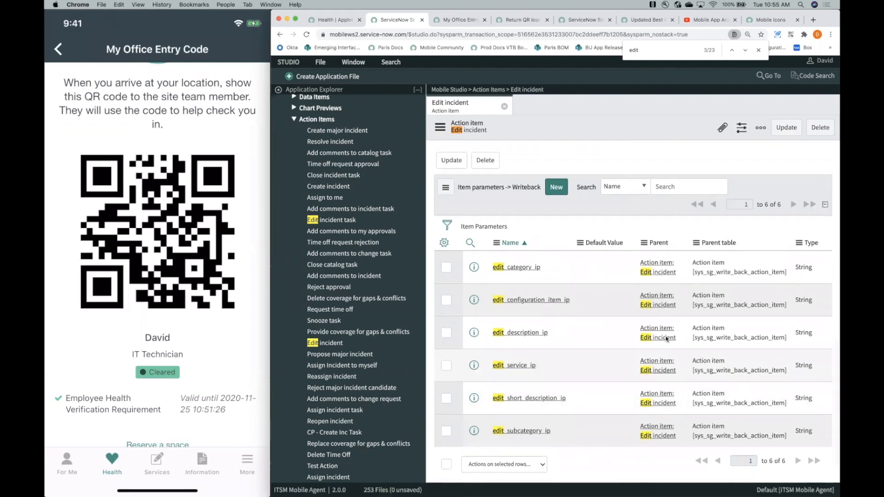
pyautogui.scroll(1, 636, 322)
pyautogui.scroll(6, 636, 323)
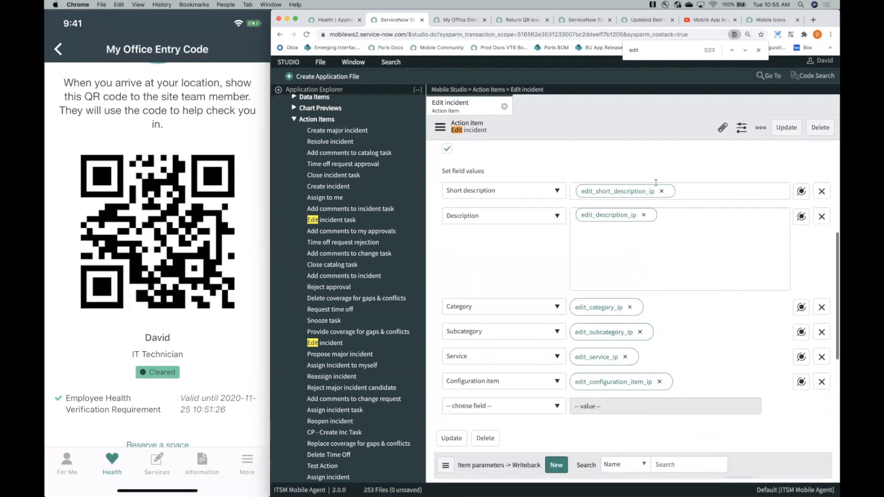
# - Set the edit_description_ip writeback parameter's type to Boolean and save the Edit incident action item
pyautogui.scroll(-7, 727, 296)
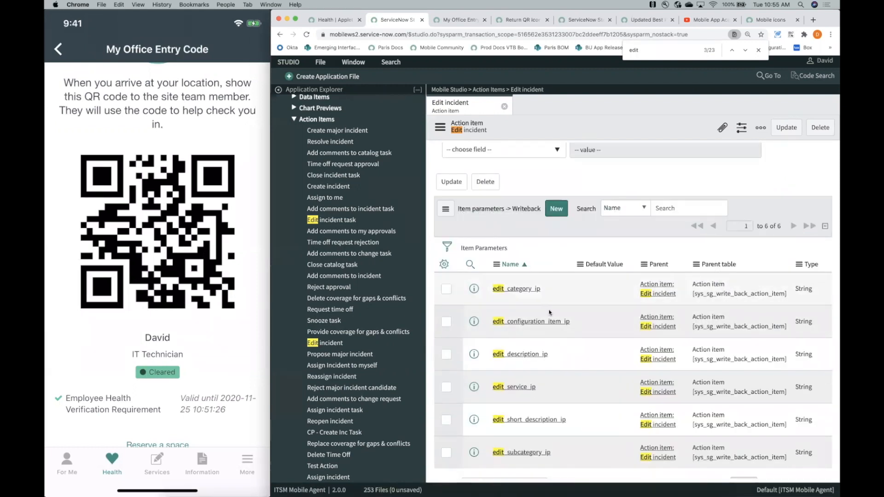
pyautogui.scroll(-1, 563, 332)
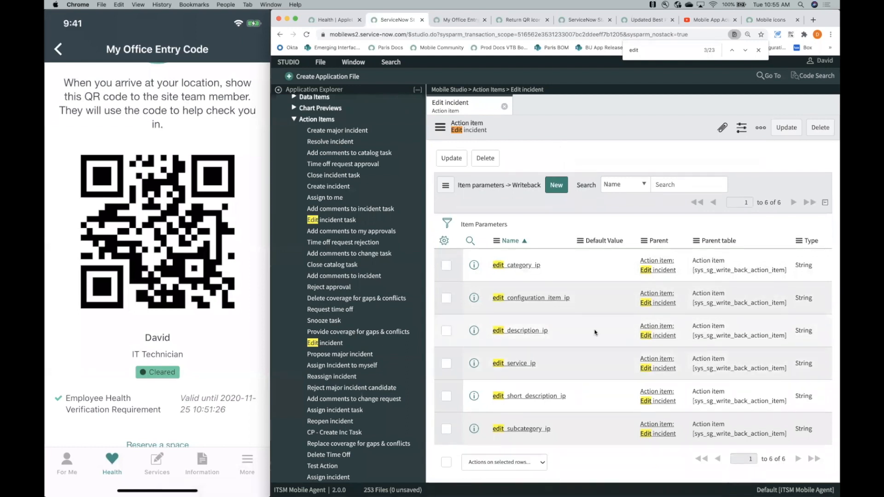
pyautogui.doubleClick(806, 332)
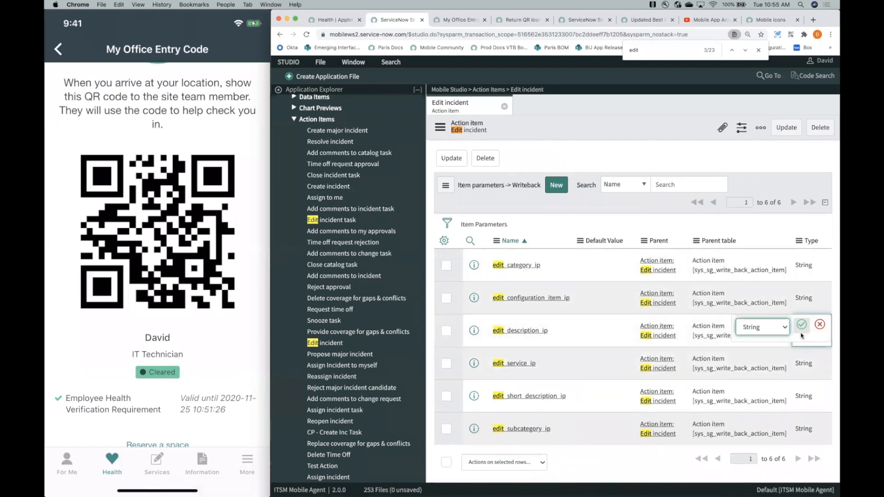
pyautogui.click(764, 327)
pyautogui.click(765, 336)
pyautogui.click(774, 327)
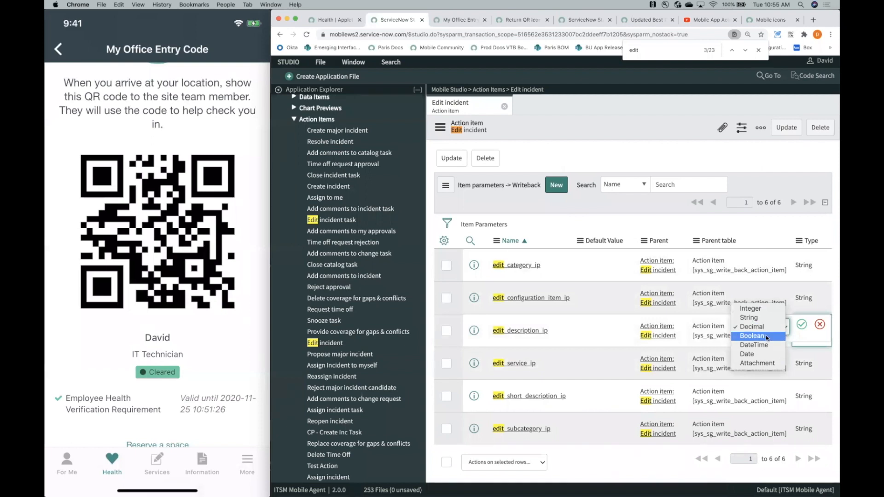
pyautogui.press('Return')
pyautogui.click(801, 326)
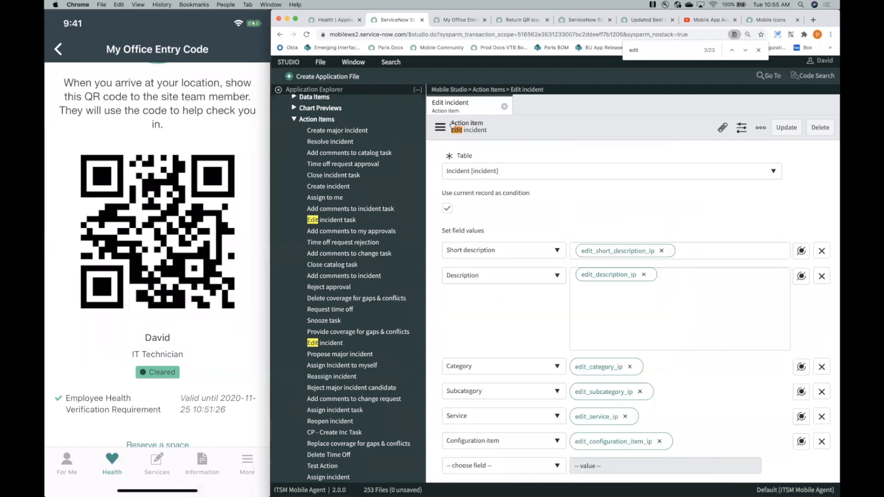
pyautogui.click(440, 128)
pyautogui.click(461, 137)
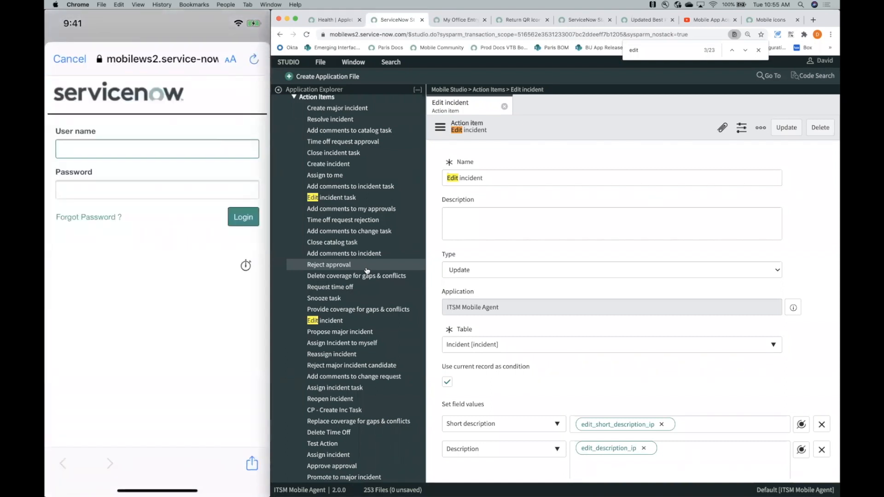
# - Log in to the mobile app as admin with the account password and enter the app PIN
pyautogui.write('admin')
pyautogui.press('Tab')
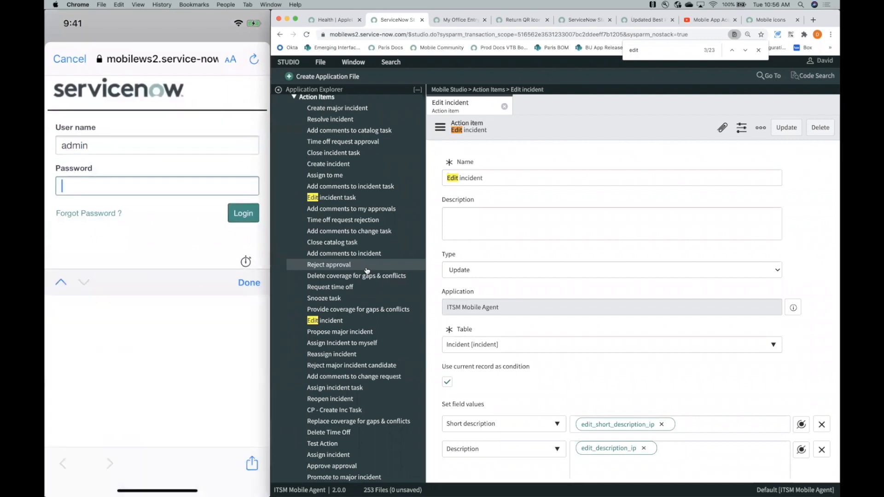
pyautogui.press('Return')
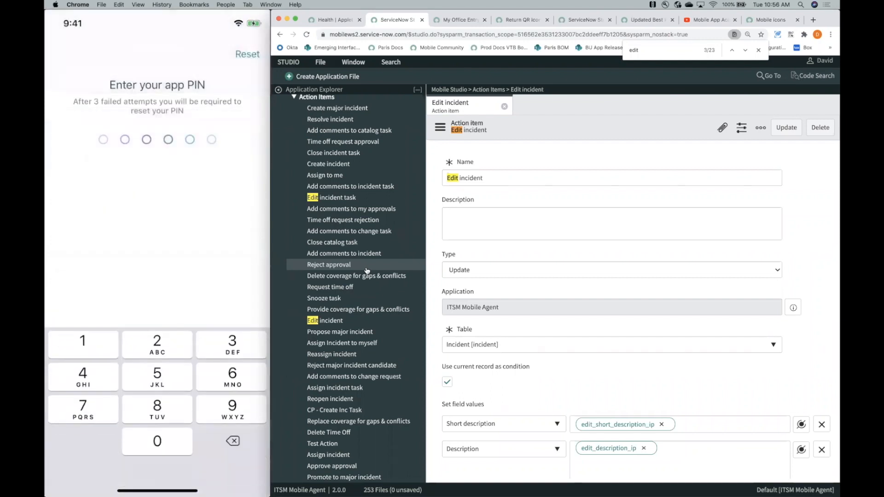
pyautogui.write('000000')
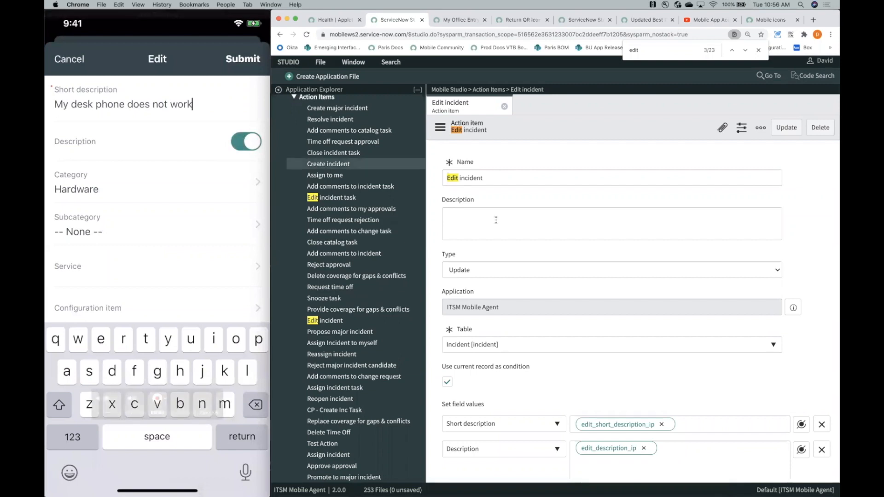
# - Check the Edit incident action item's description mapping and parameter type against the mobile Edit form
pyautogui.scroll(-6, 521, 271)
pyautogui.scroll(-1, 520, 271)
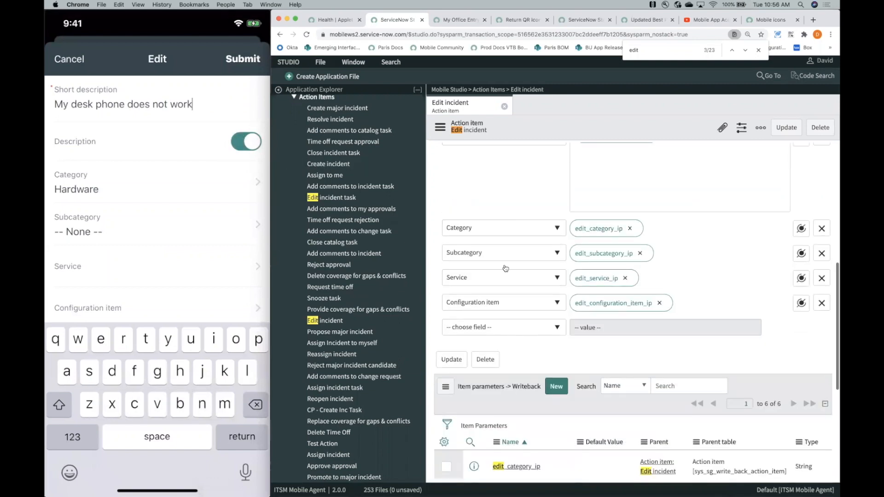
pyautogui.scroll(-4, 539, 370)
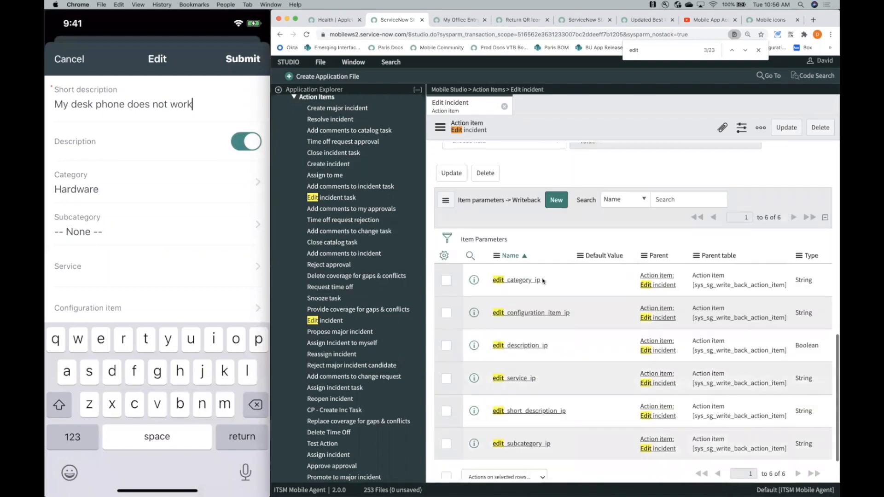
pyautogui.scroll(8, 530, 382)
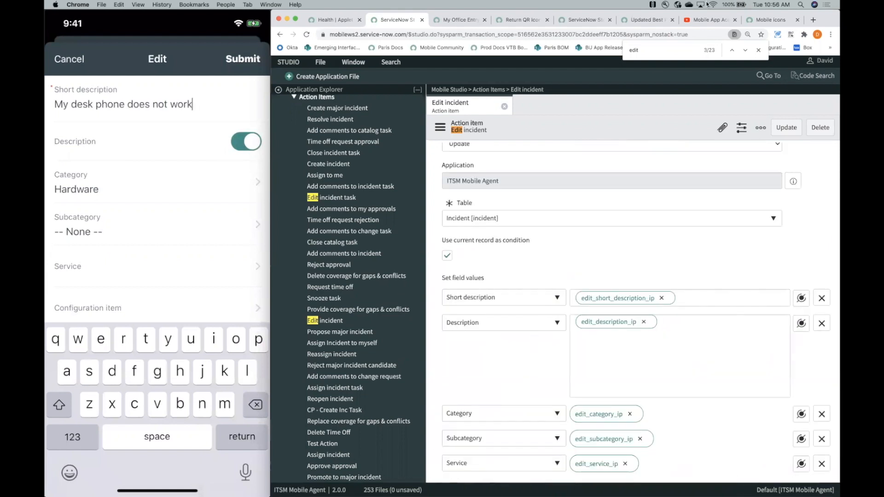
# - Switch to the YouTube page and search for "servicenow mobile function"
pyautogui.click(697, 22)
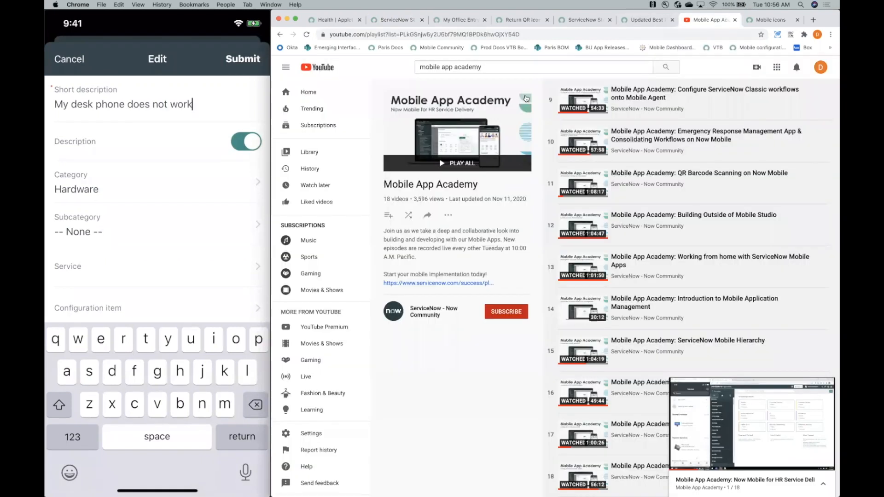
pyautogui.tripleClick(496, 70)
pyautogui.write('serv')
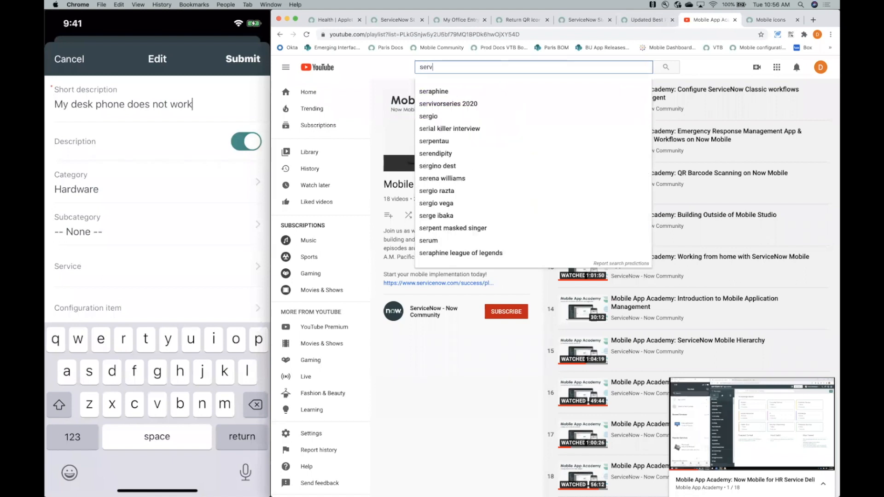
pyautogui.write('icenow mobile function')
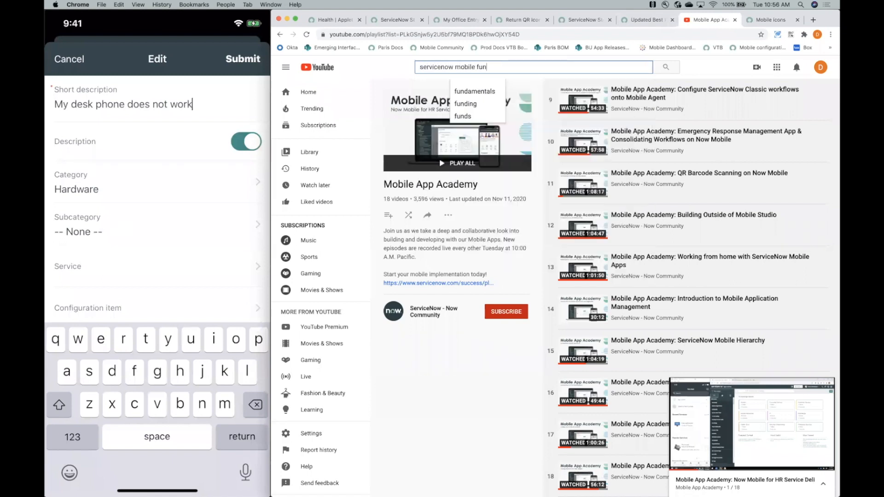
pyautogui.press('Return')
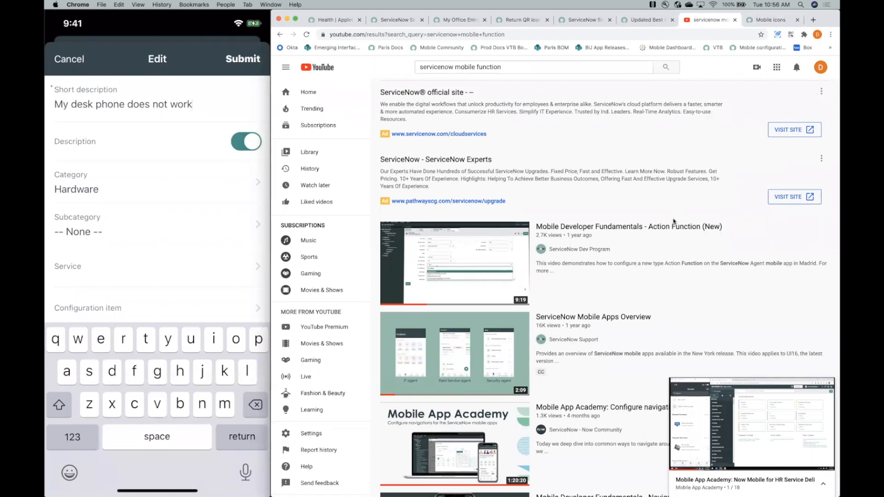
# - Return to Studio and compare the Edit incident action item's Set field values mappings with its writeback parameters' types
pyautogui.click(760, 20)
pyautogui.click(647, 20)
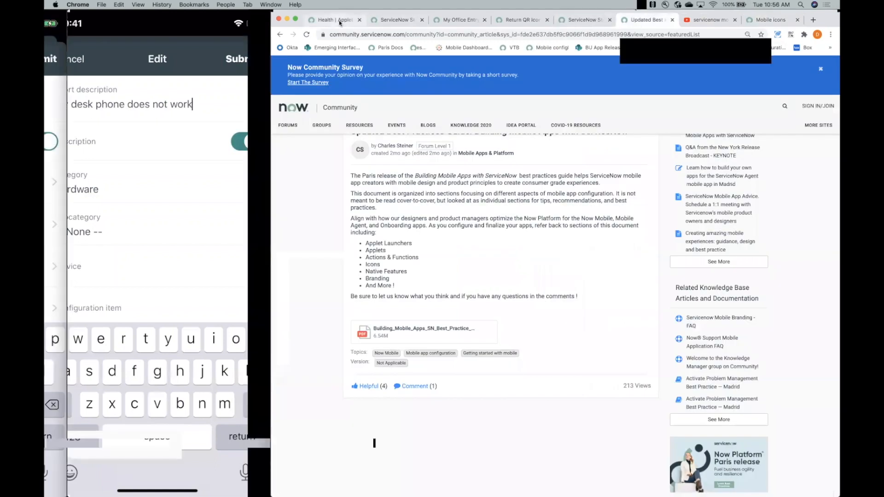
pyautogui.click(351, 20)
pyautogui.click(404, 19)
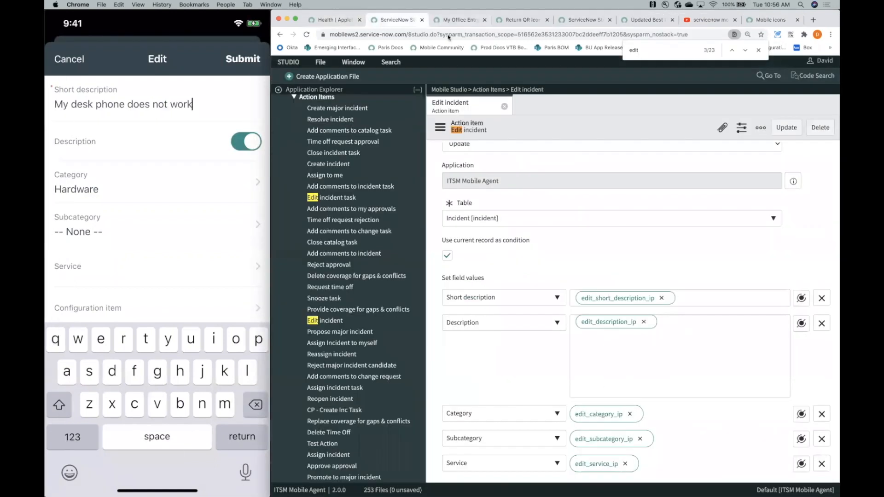
pyautogui.scroll(-3, 558, 262)
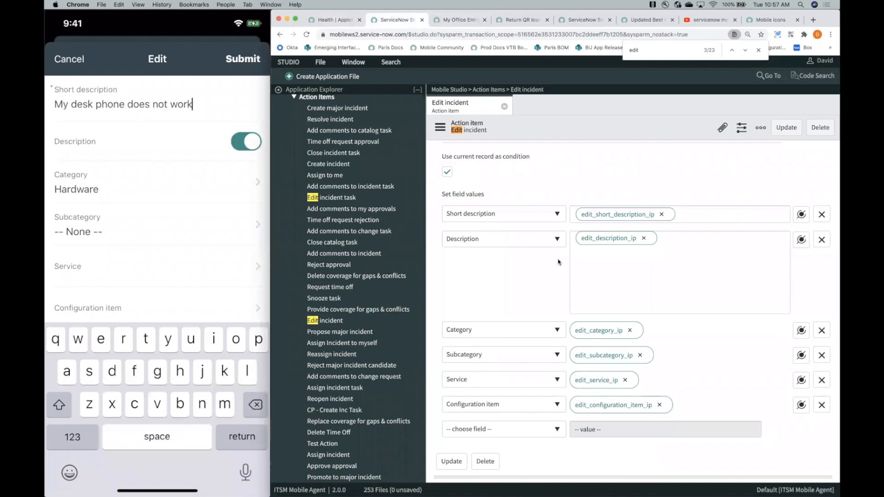
pyautogui.scroll(-5, 558, 262)
pyautogui.scroll(-1, 558, 262)
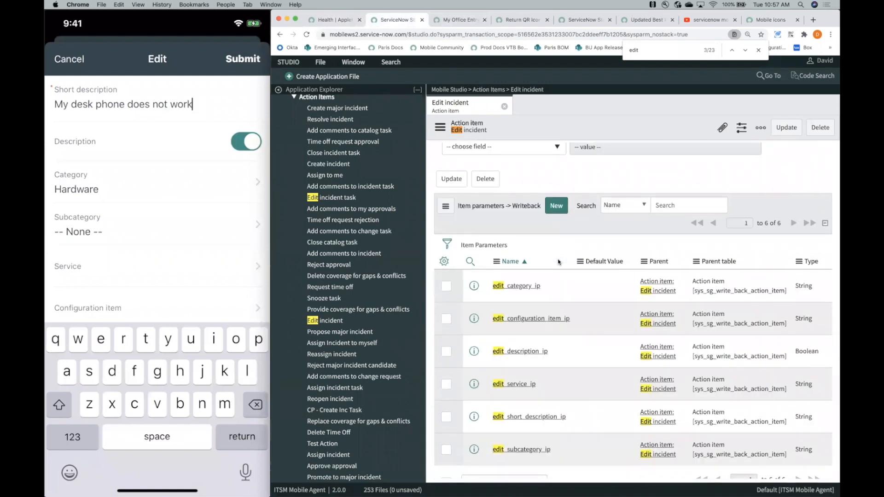
pyautogui.scroll(4, 558, 262)
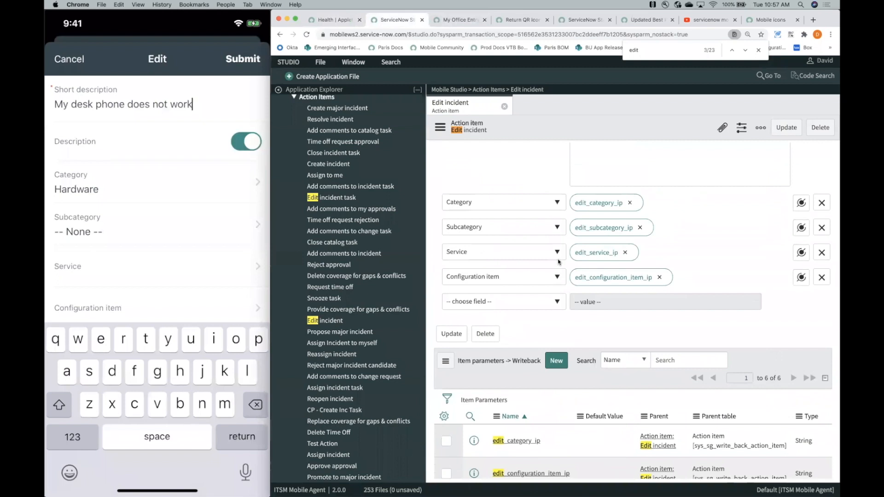
pyautogui.scroll(7, 558, 262)
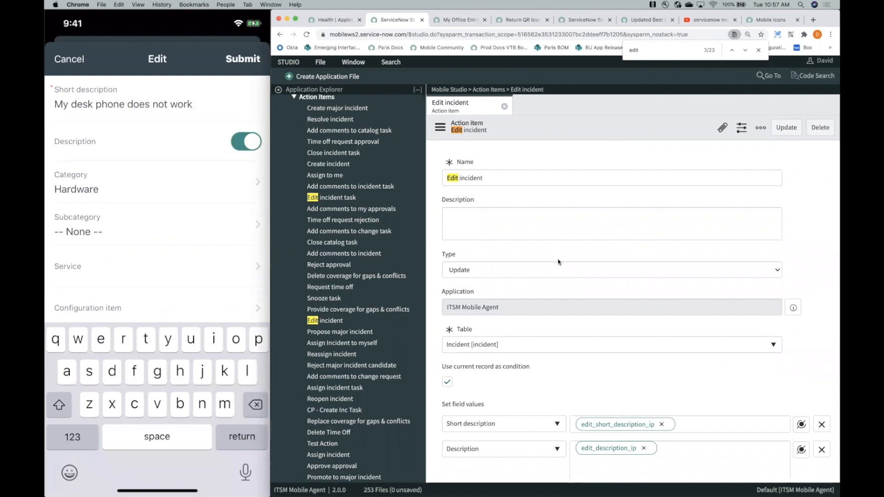
pyautogui.scroll(-8, 558, 262)
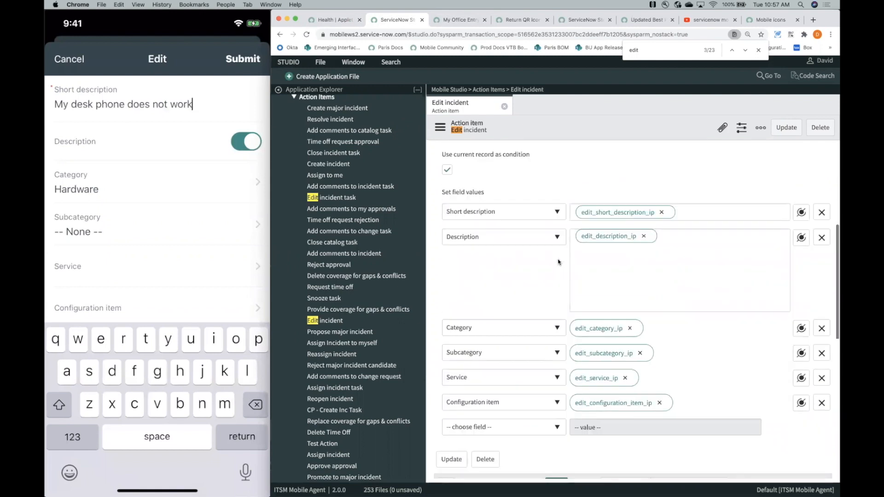
pyautogui.scroll(-3, 558, 262)
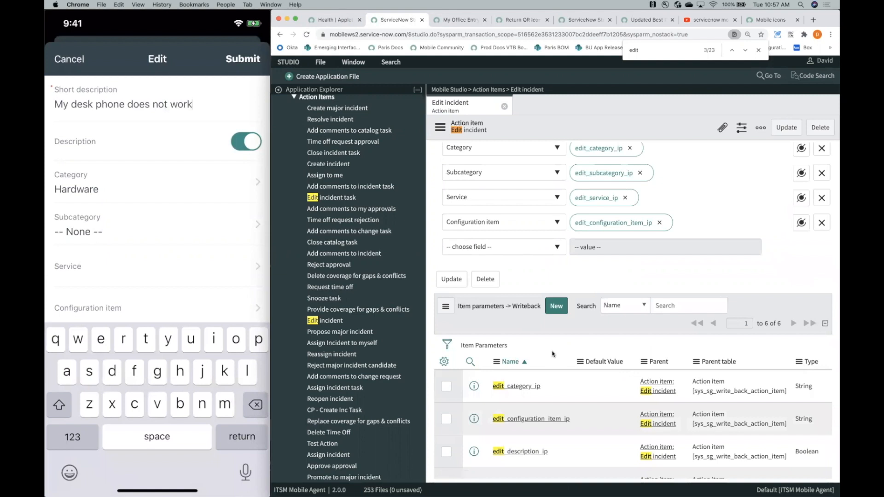
pyautogui.scroll(-2, 553, 353)
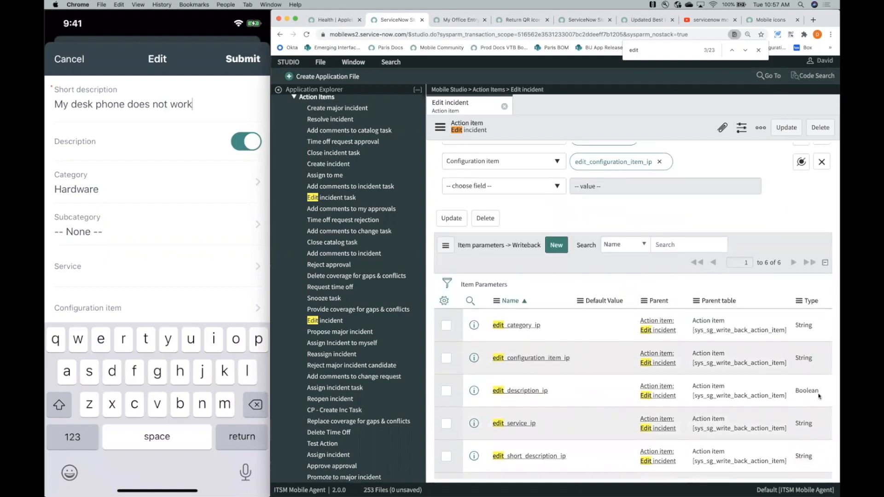
pyautogui.scroll(1, 813, 389)
pyautogui.scroll(-2, 782, 373)
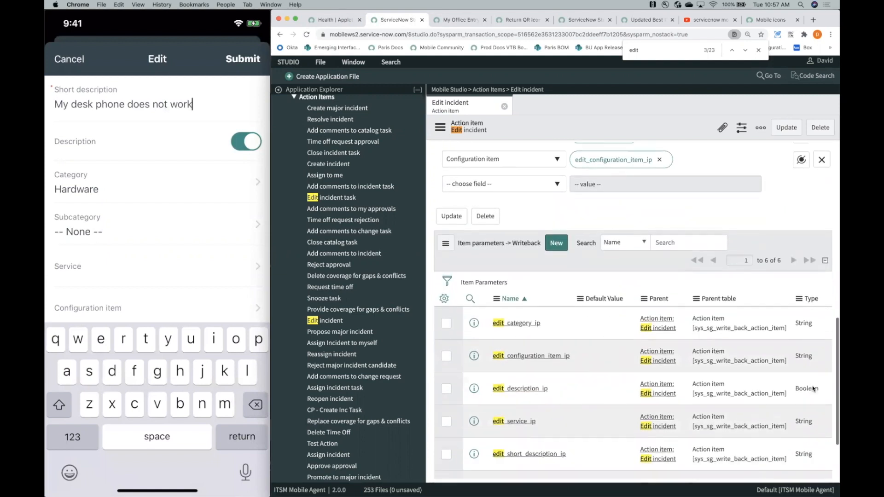
pyautogui.scroll(7, 739, 354)
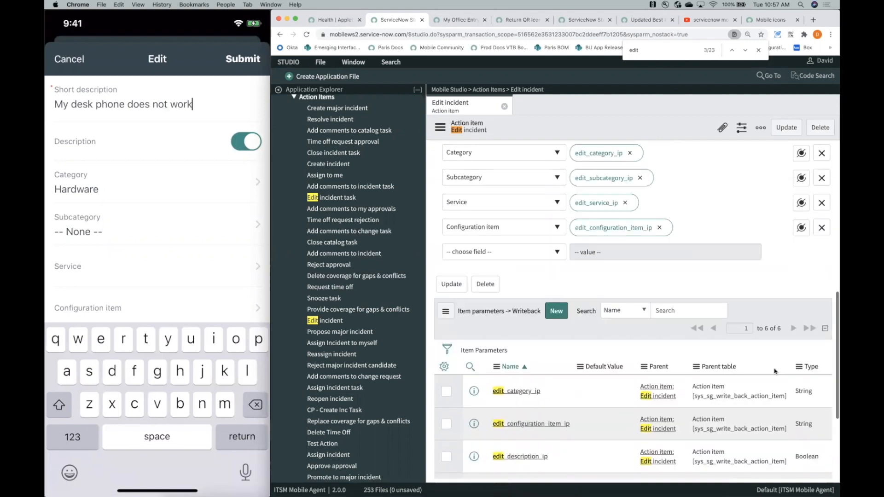
pyautogui.scroll(-4, 730, 397)
pyautogui.scroll(4, 694, 424)
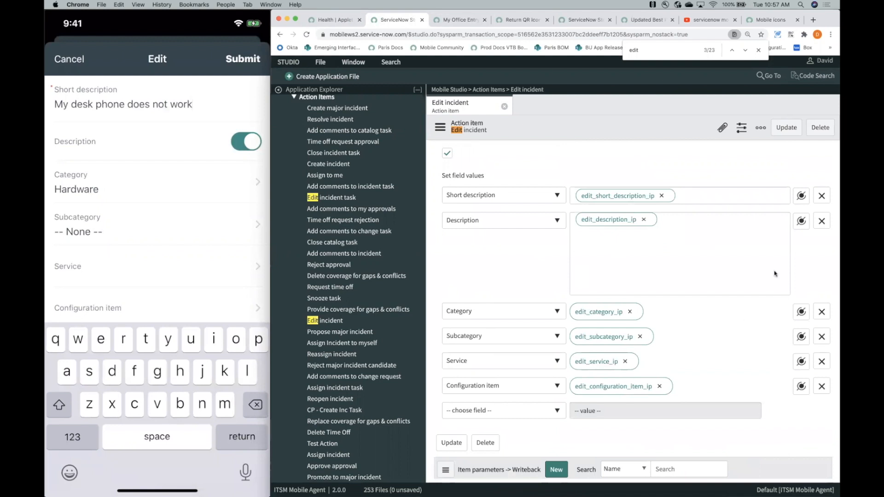
# - Collapse Action Items in the Application Explorer, and open the Edit action listed after Approve under Functions > Actions
pyautogui.scroll(-5, 391, 345)
pyautogui.scroll(3, 392, 345)
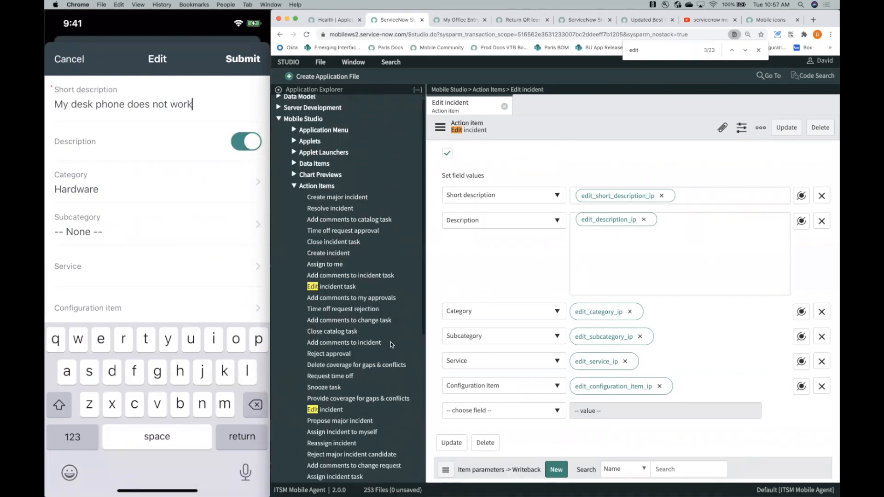
pyautogui.scroll(-2, 391, 344)
pyautogui.click(293, 106)
pyautogui.click(296, 206)
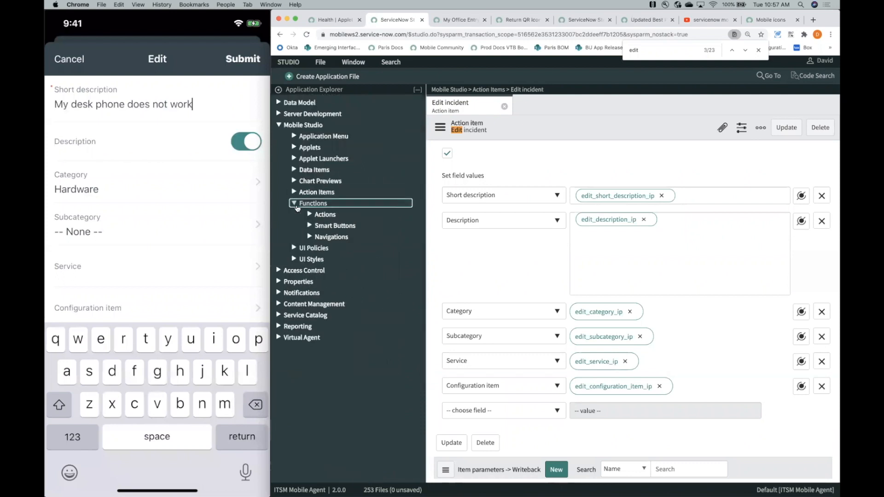
pyautogui.click(318, 215)
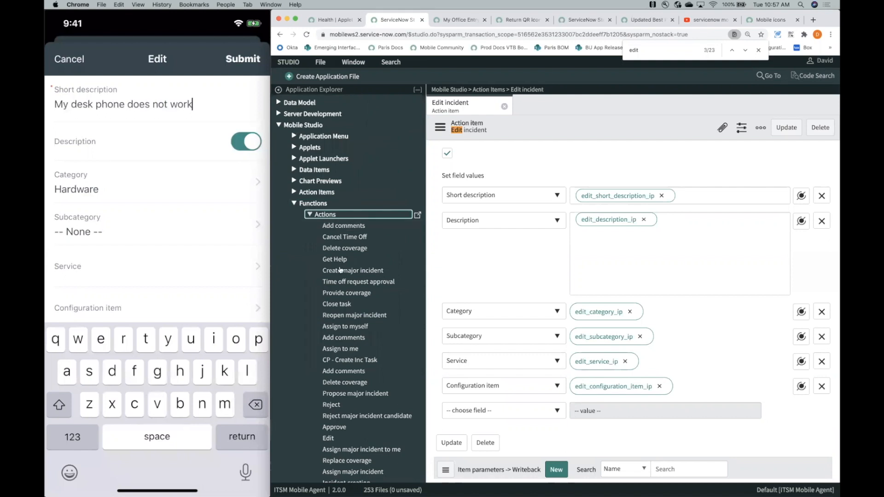
pyautogui.scroll(-5, 339, 270)
pyautogui.click(339, 284)
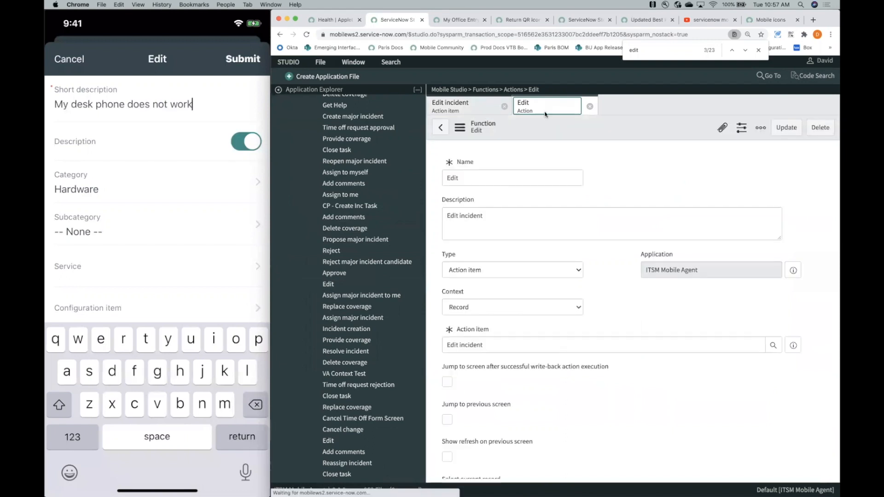
# - Examine the Edit function's action item, condition and roles settings, and its UI parameters list
pyautogui.scroll(-2, 513, 229)
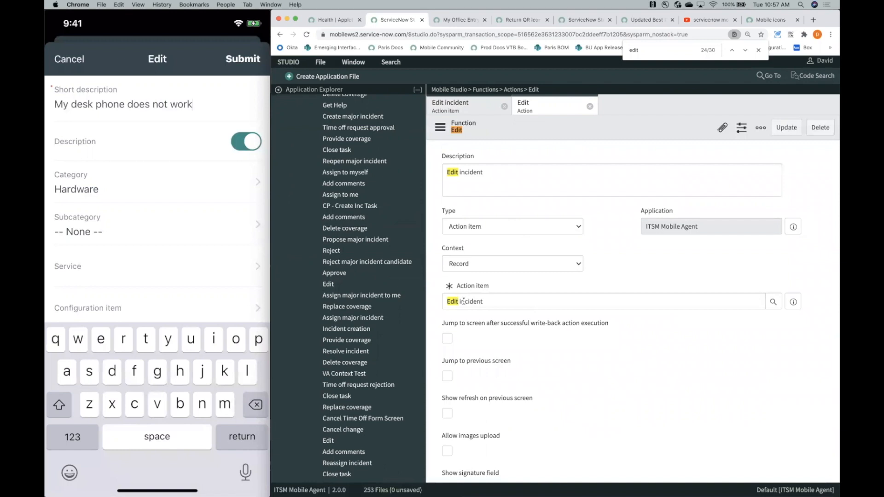
pyautogui.scroll(-6, 491, 302)
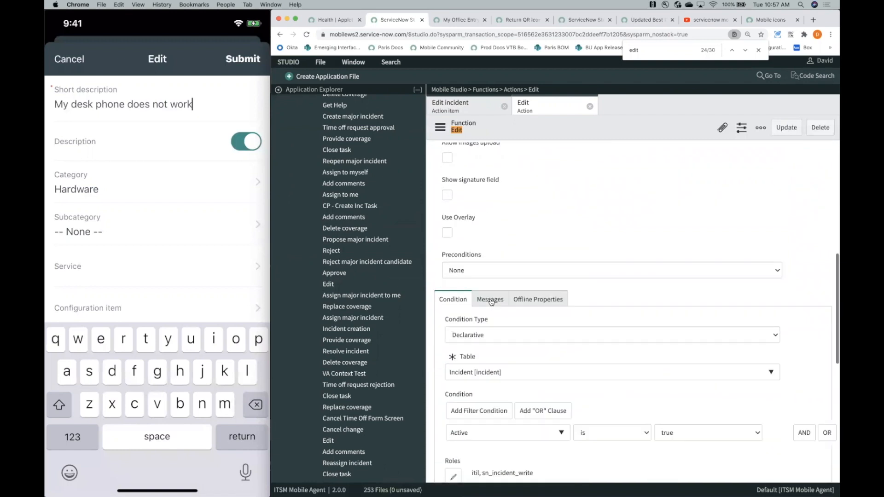
pyautogui.scroll(-6, 491, 302)
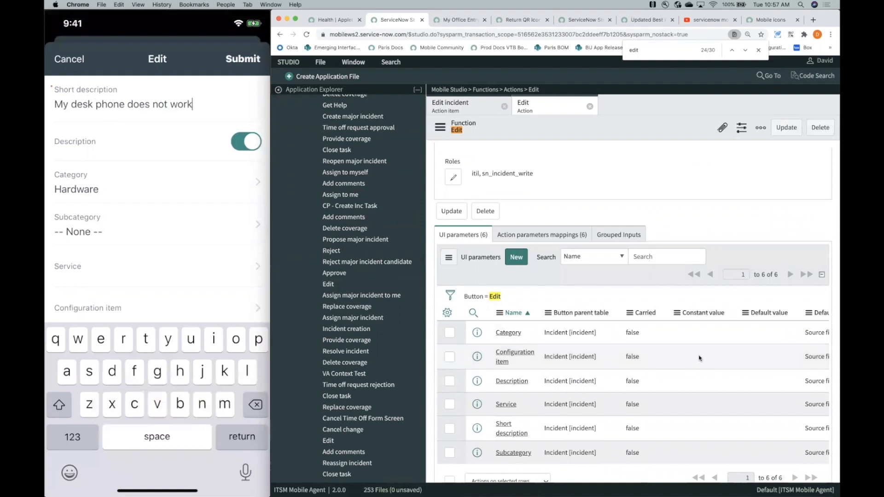
# - Review the Edit function's action parameters mappings, and return to its UI parameters list
pyautogui.scroll(-1, 695, 357)
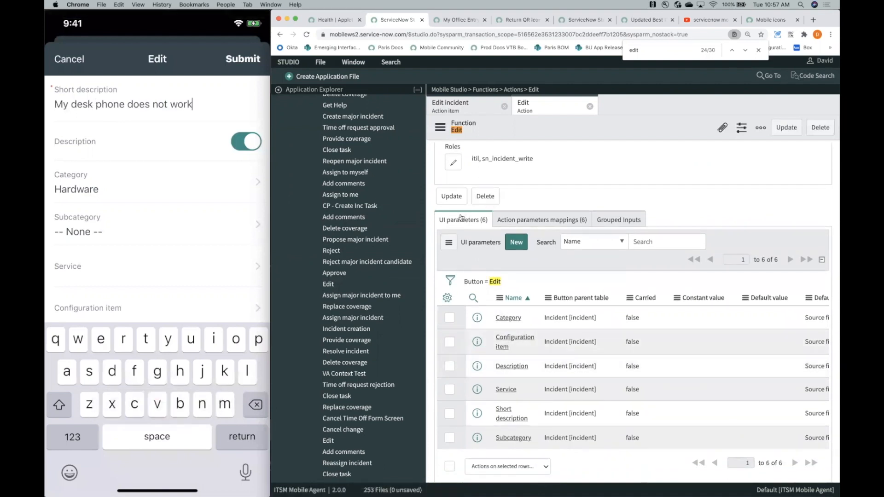
pyautogui.click(548, 220)
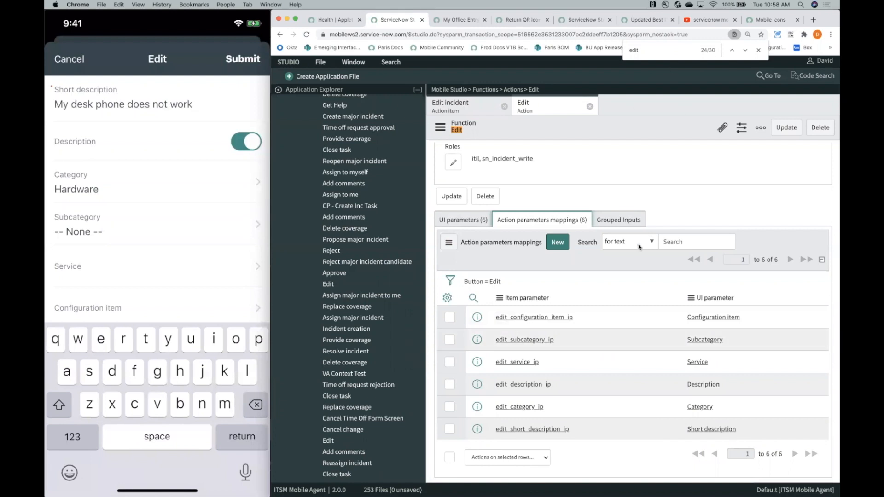
pyautogui.click(467, 220)
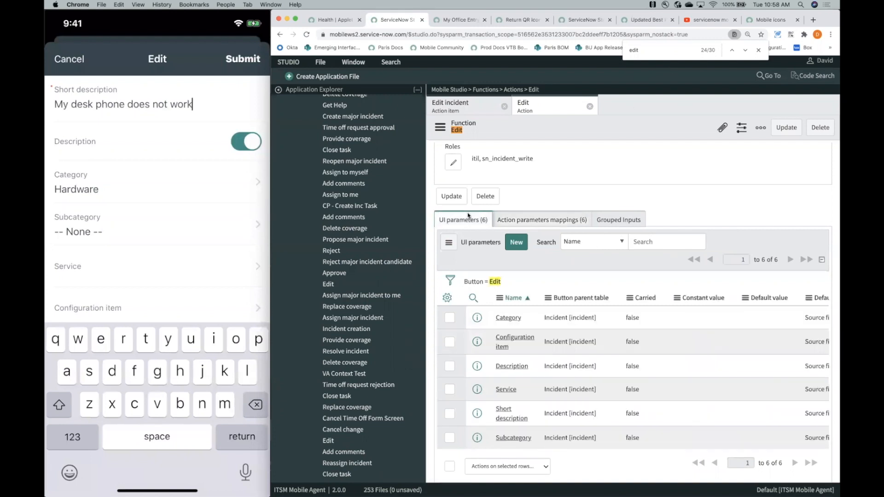
pyautogui.scroll(-1, 565, 364)
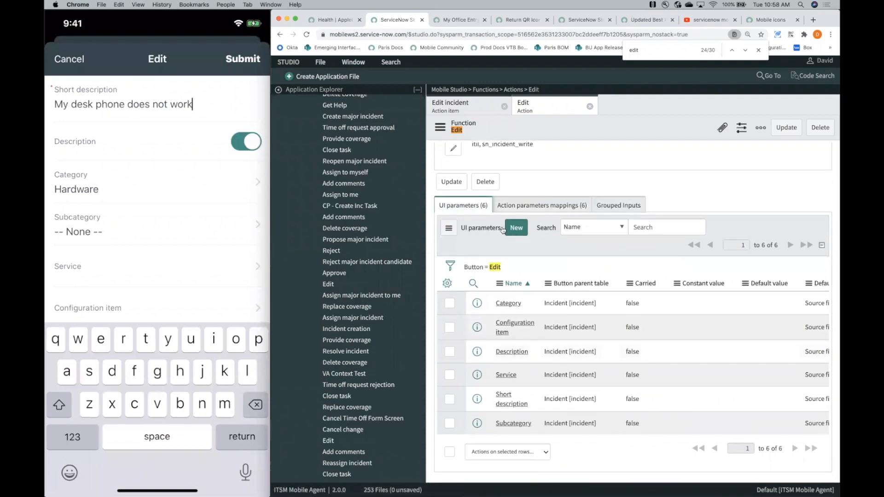
# - Open the Description UI parameter of the Edit function and examine its input source and input type settings
pyautogui.click(512, 353)
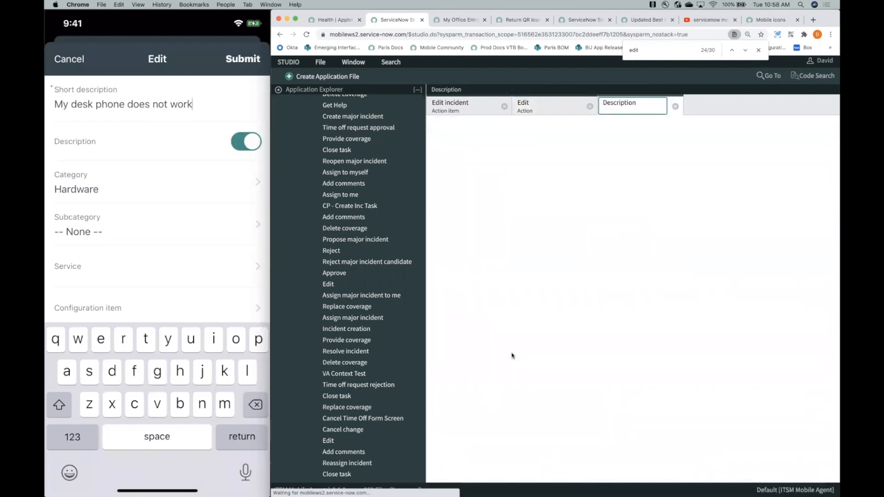
pyautogui.scroll(-1, 536, 277)
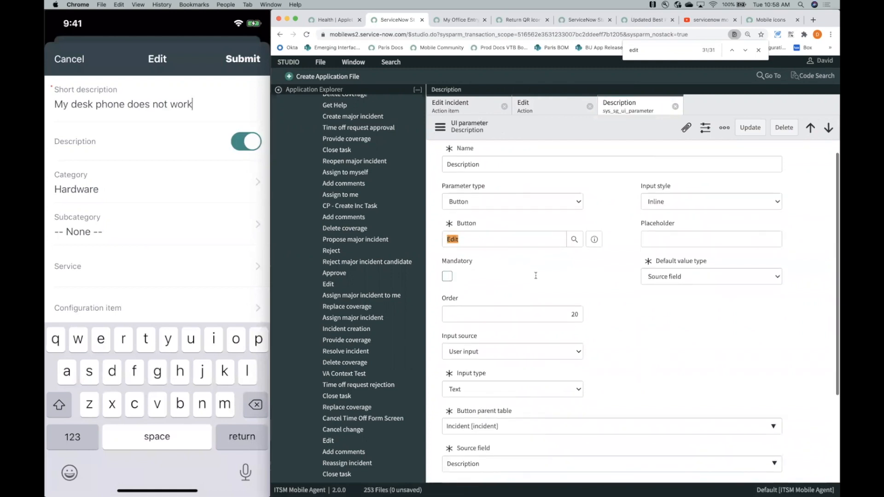
pyautogui.scroll(-1, 574, 269)
pyautogui.scroll(-1, 574, 269)
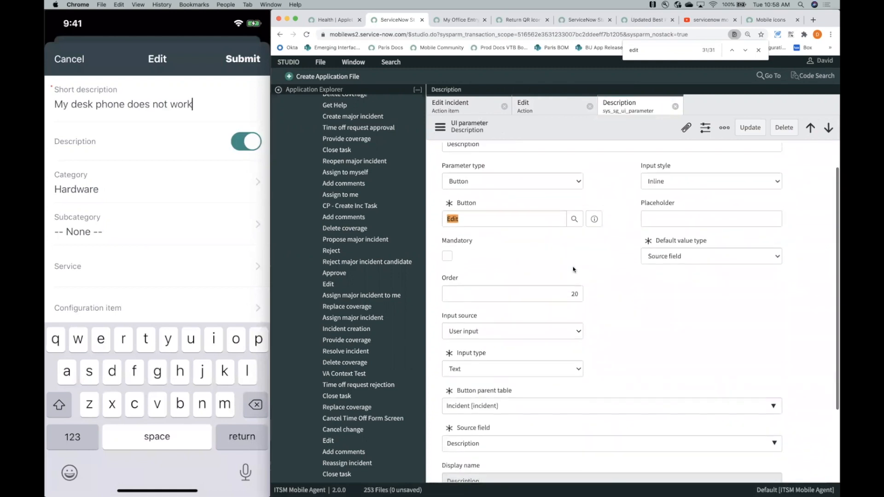
pyautogui.click(494, 310)
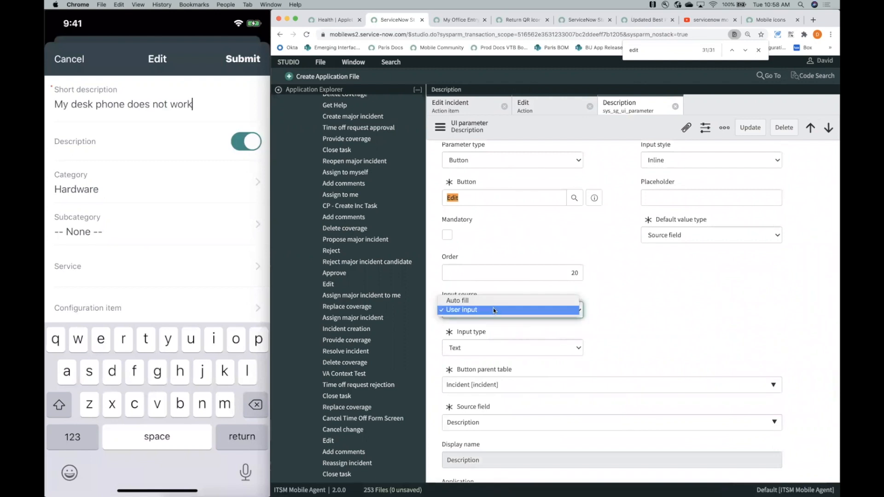
pyautogui.click(491, 315)
pyautogui.scroll(-2, 491, 316)
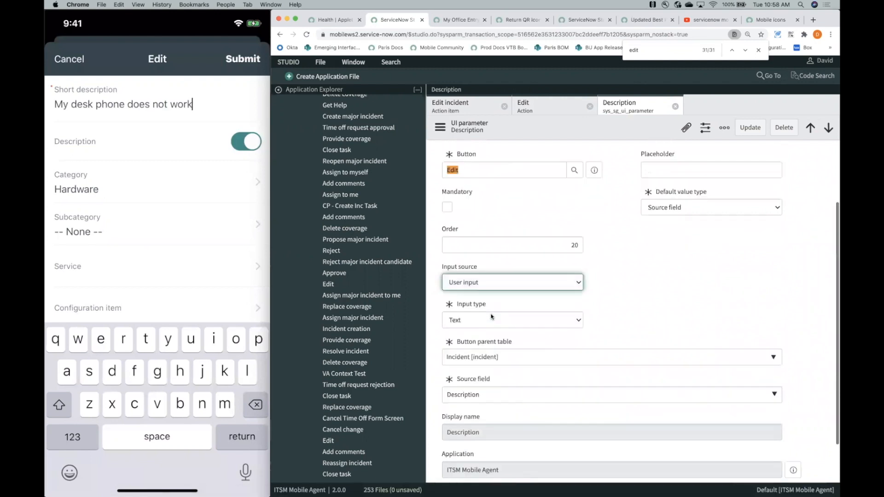
pyautogui.click(478, 305)
pyautogui.click(479, 305)
pyautogui.click(480, 305)
pyautogui.click(477, 305)
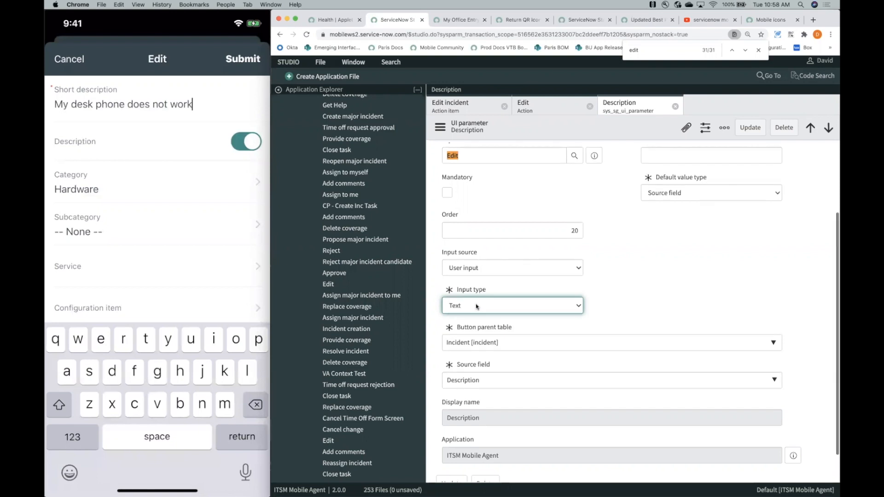
# - Examine the input style options available for the Description UI parameter, keeping Inline selected
pyautogui.scroll(2, 476, 306)
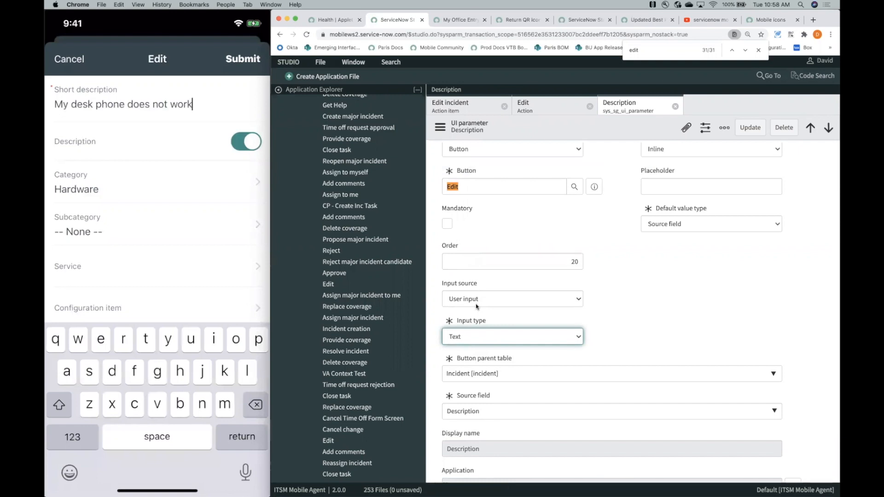
pyautogui.scroll(3, 476, 306)
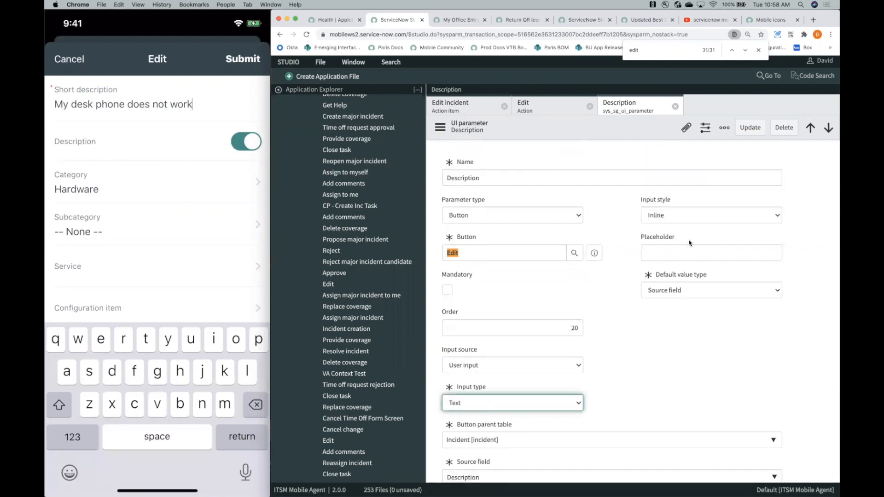
pyautogui.click(670, 215)
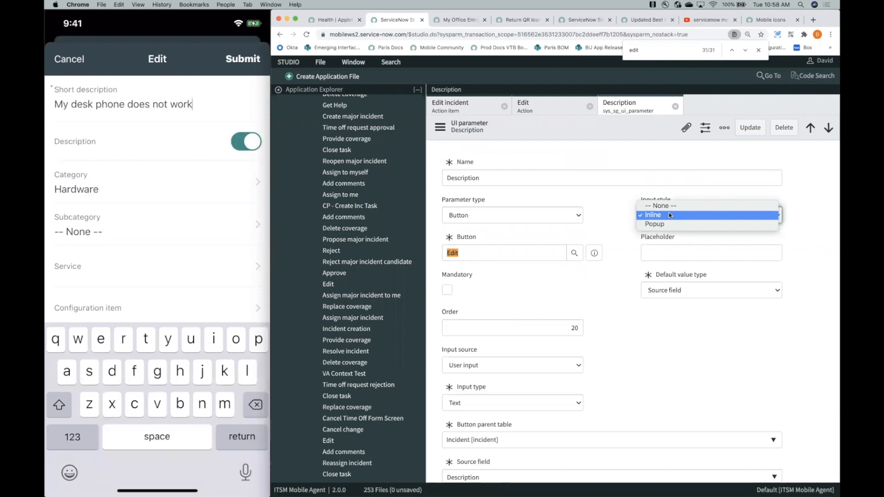
pyautogui.click(668, 215)
pyautogui.click(666, 216)
pyautogui.click(613, 210)
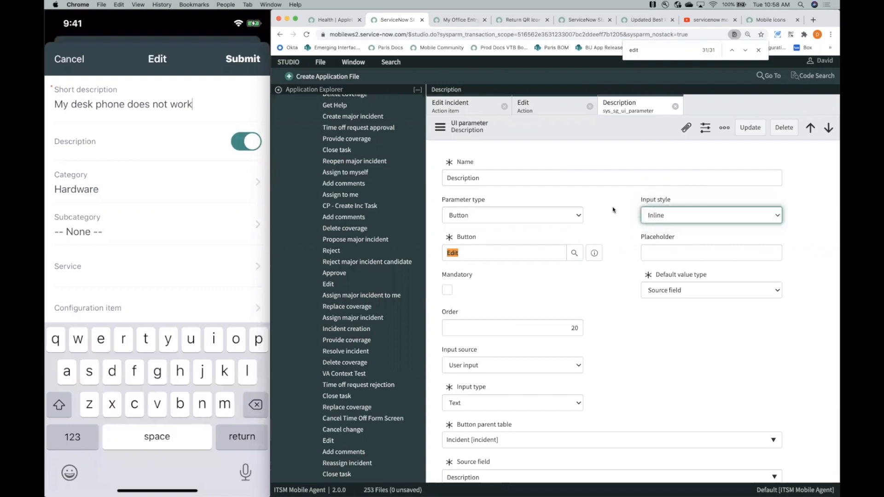
pyautogui.click(659, 215)
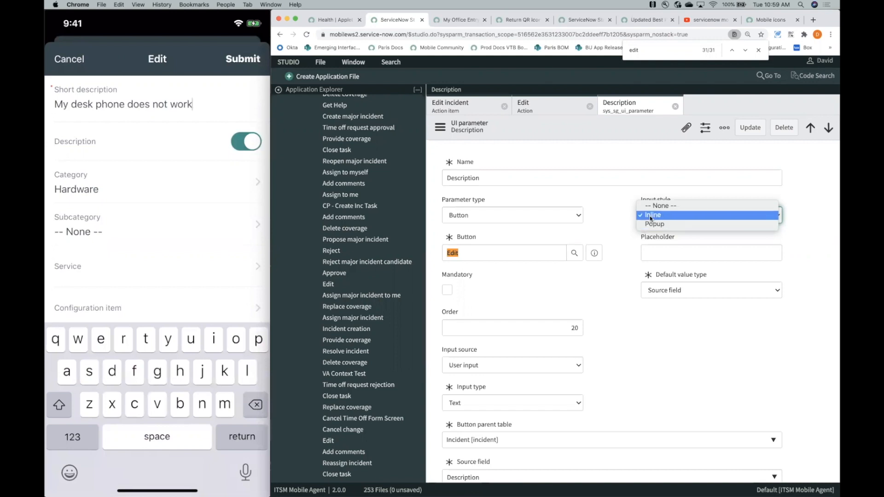
pyautogui.click(620, 216)
# - Review the Description UI parameter's remaining settings, including its default value type, parent table and source field
pyautogui.scroll(-3, 590, 300)
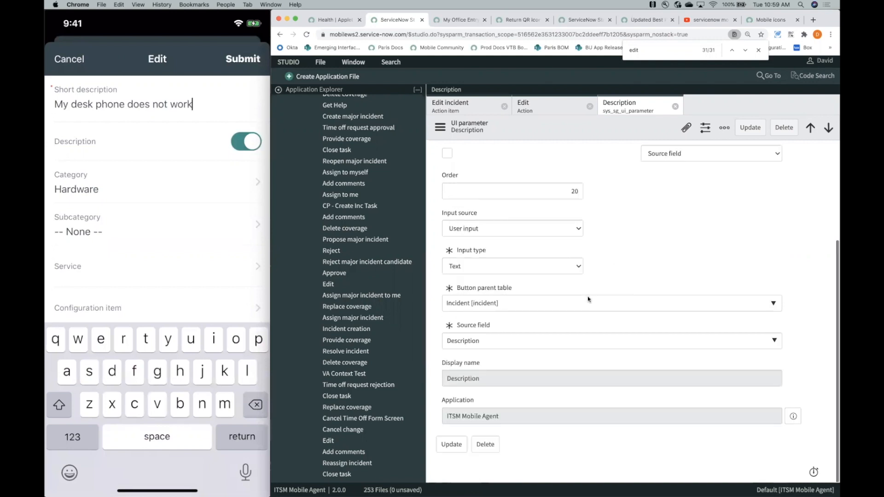
pyautogui.scroll(1, 589, 300)
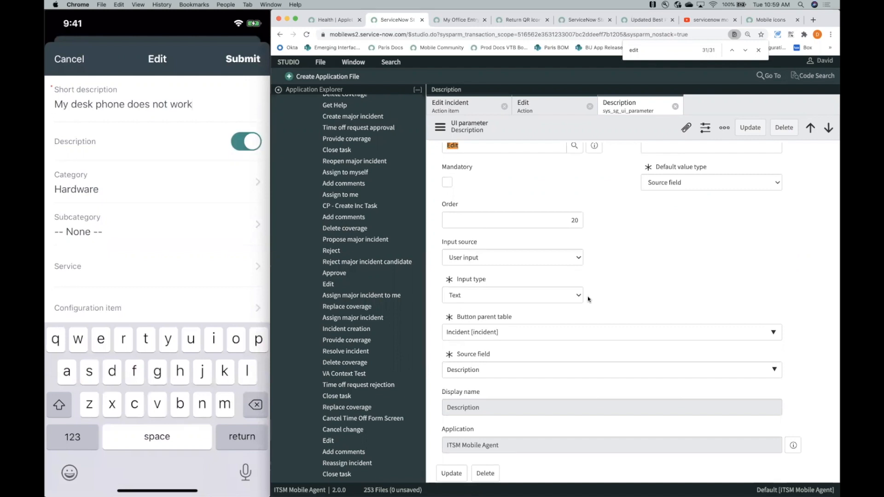
pyautogui.scroll(4, 588, 299)
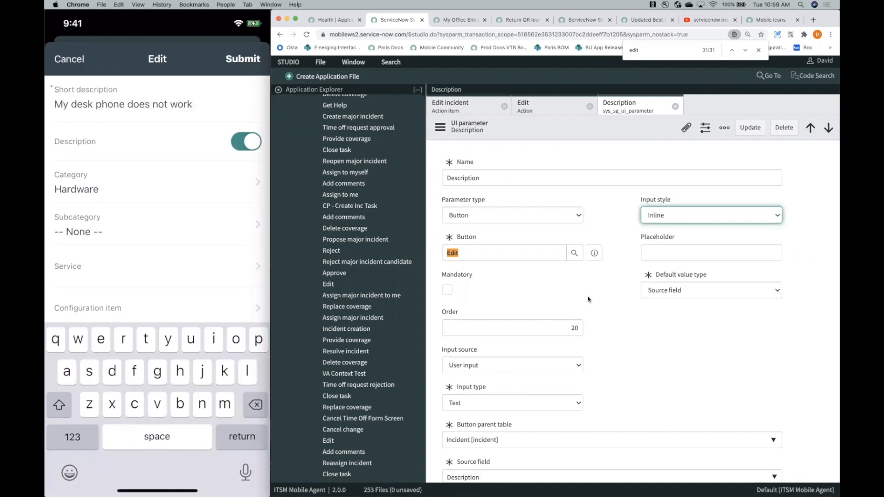
pyautogui.scroll(-2, 588, 299)
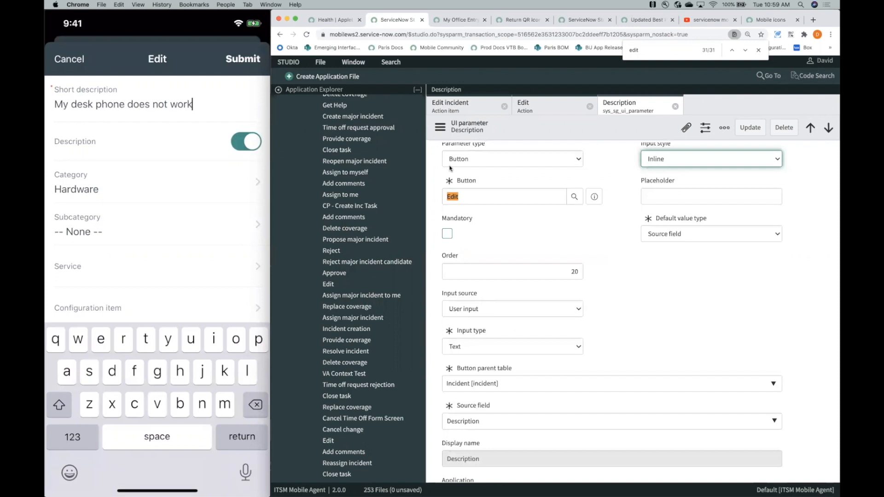
pyautogui.scroll(-1, 507, 201)
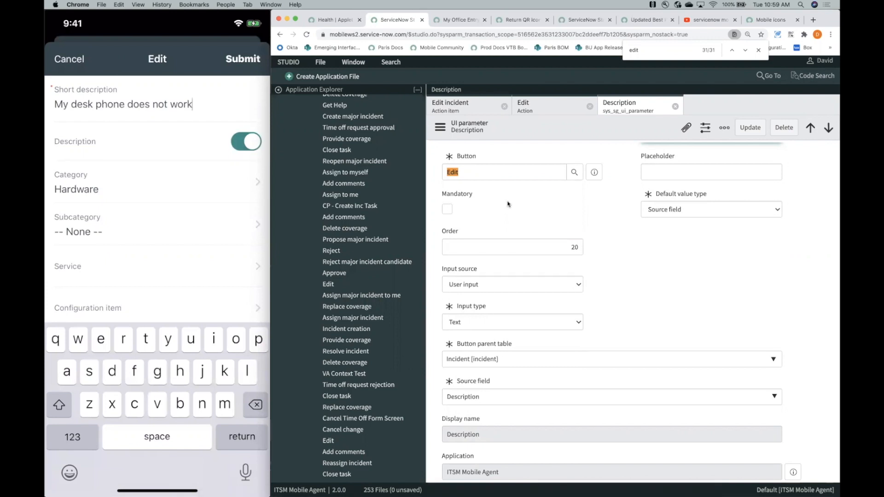
pyautogui.scroll(1, 508, 204)
# - Compare the Edit function's action parameters mappings with the writeback item parameters of the Edit incident action item
pyautogui.click(549, 105)
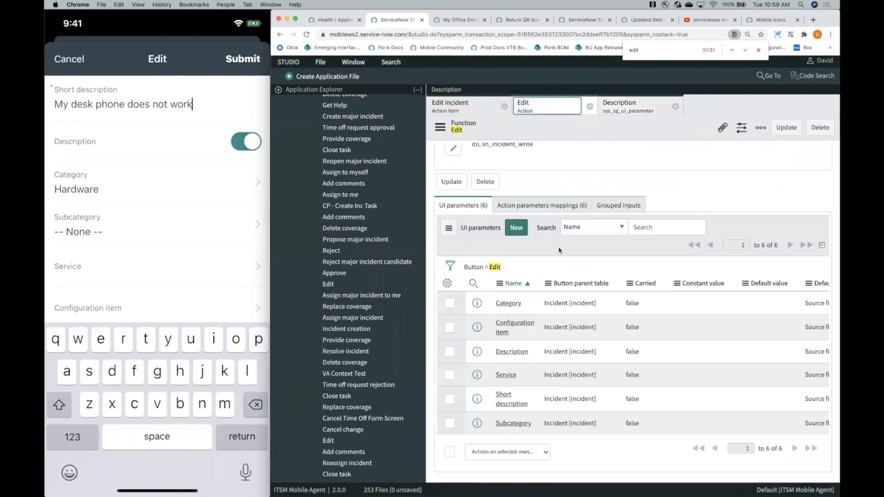
pyautogui.scroll(-1, 559, 250)
pyautogui.click(541, 197)
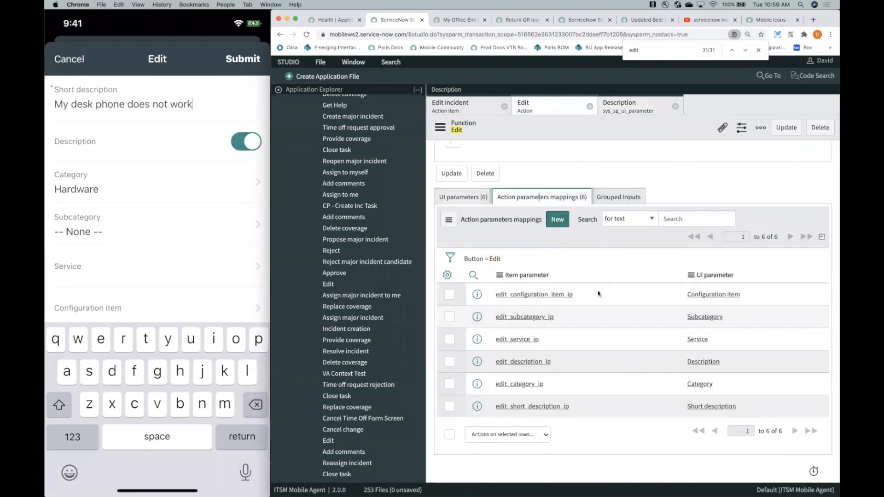
pyautogui.click(474, 109)
pyautogui.scroll(-5, 529, 352)
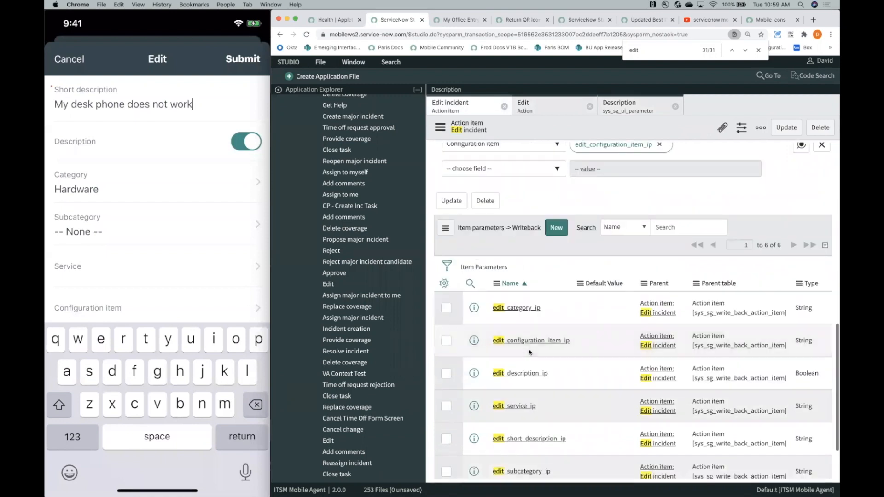
pyautogui.scroll(-1, 525, 355)
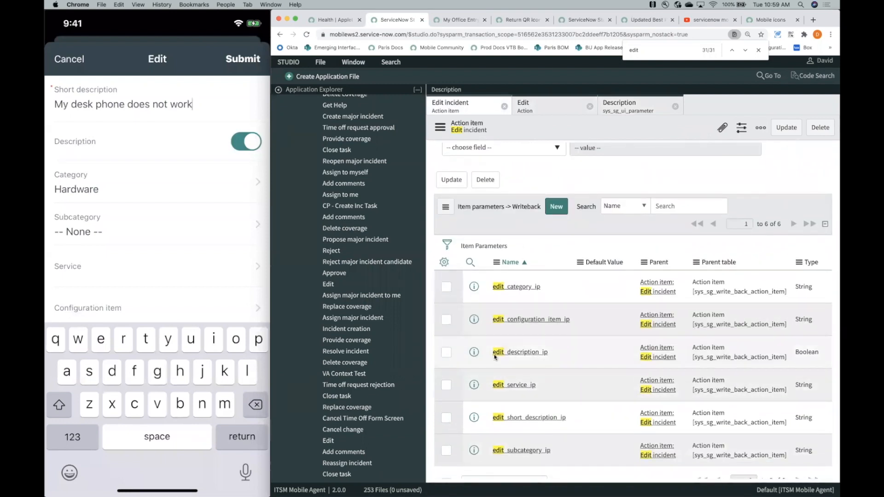
# - Return to the Edit function, review its UI parameters, and open the edit_description_ip action parameters mapping
pyautogui.click(470, 23)
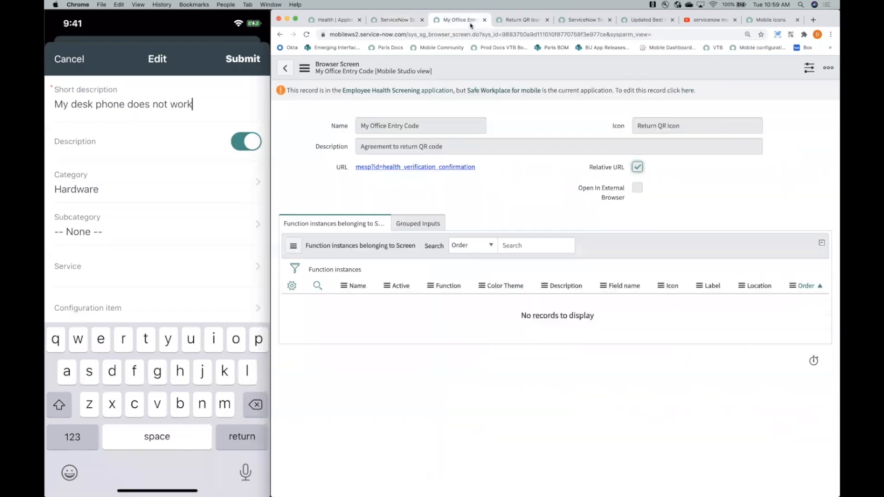
pyautogui.click(395, 20)
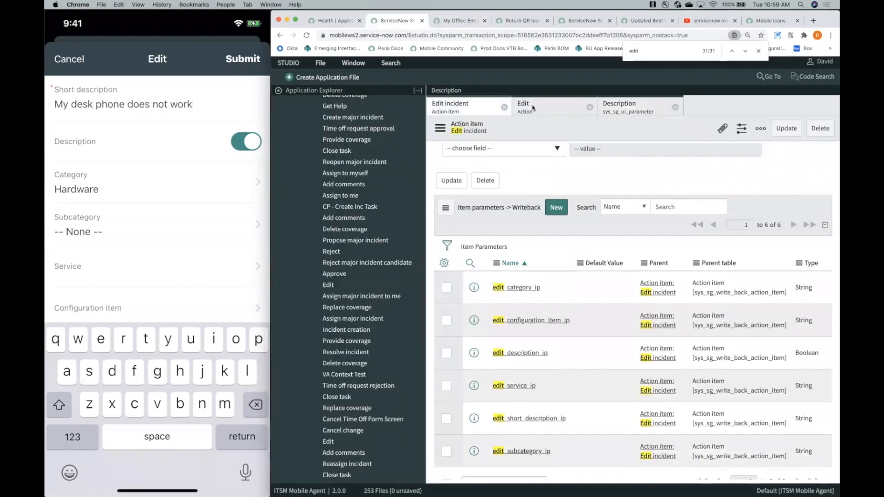
pyautogui.click(533, 107)
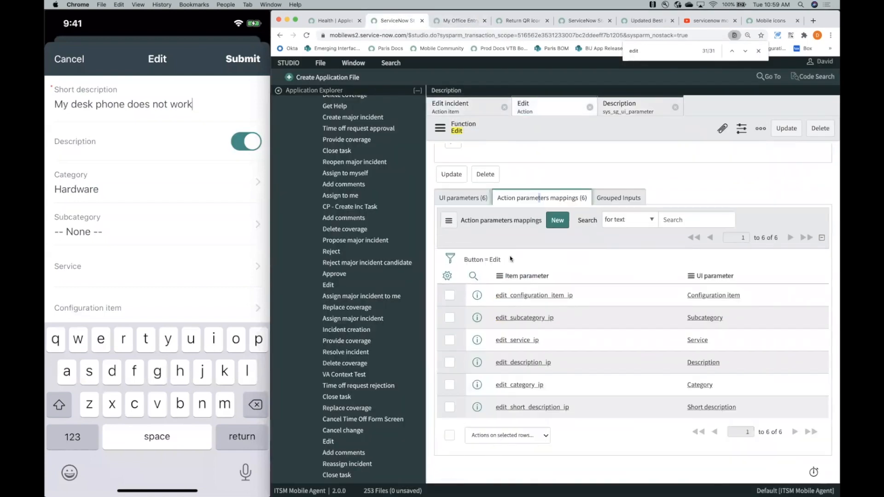
pyautogui.click(456, 192)
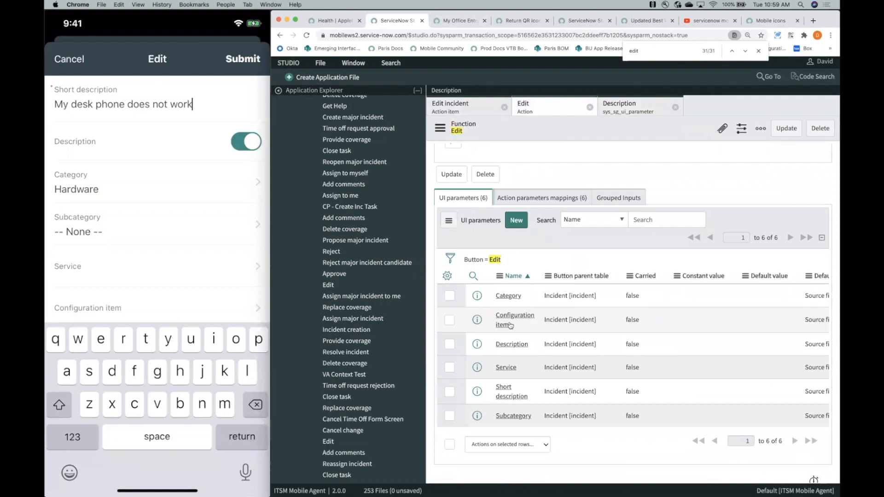
pyautogui.click(544, 203)
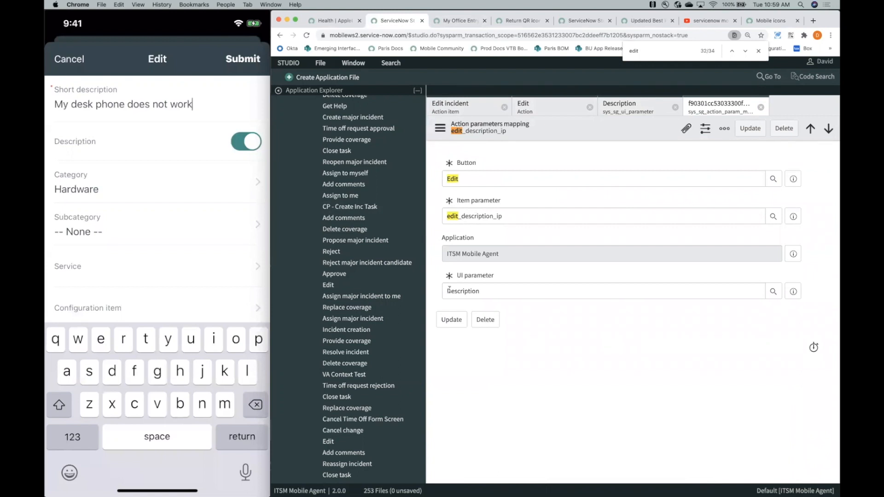
# - Check the Description UI parameter against its action parameters mapping record, and return to the Edit function's mappings list
pyautogui.click(640, 106)
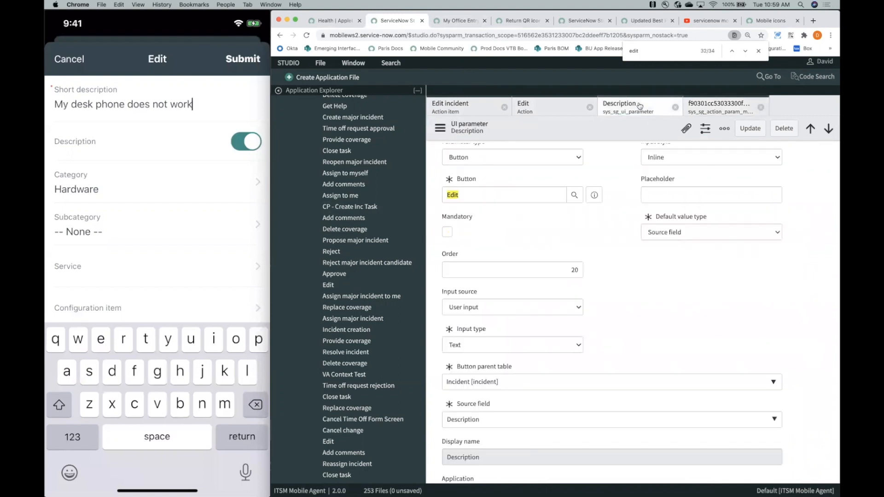
pyautogui.scroll(-3, 622, 285)
pyautogui.click(701, 113)
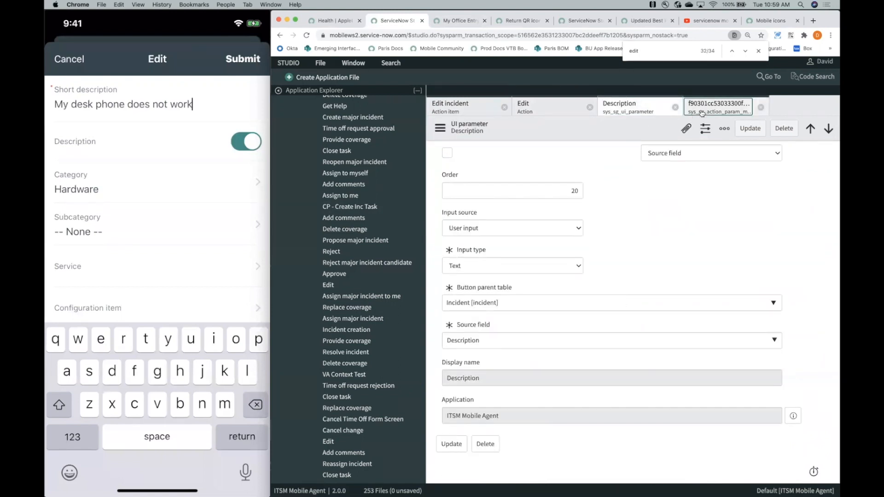
pyautogui.click(640, 110)
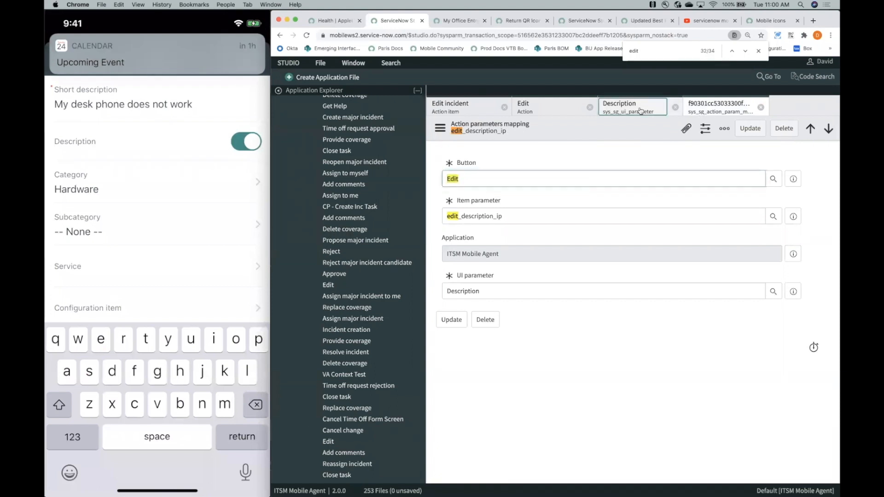
pyautogui.click(564, 112)
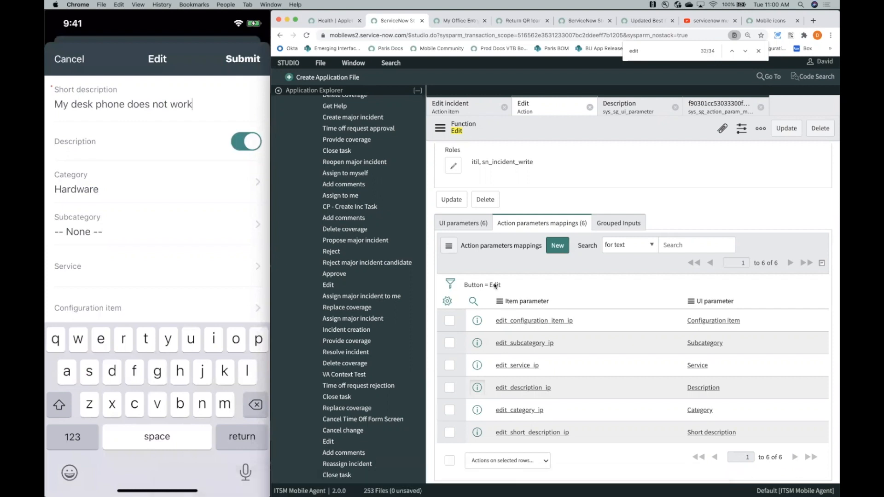
# - Look at the Mobile icons documentation page, and switch to the Health applet launcher record
pyautogui.moveTo(333, 490)
pyautogui.click(772, 20)
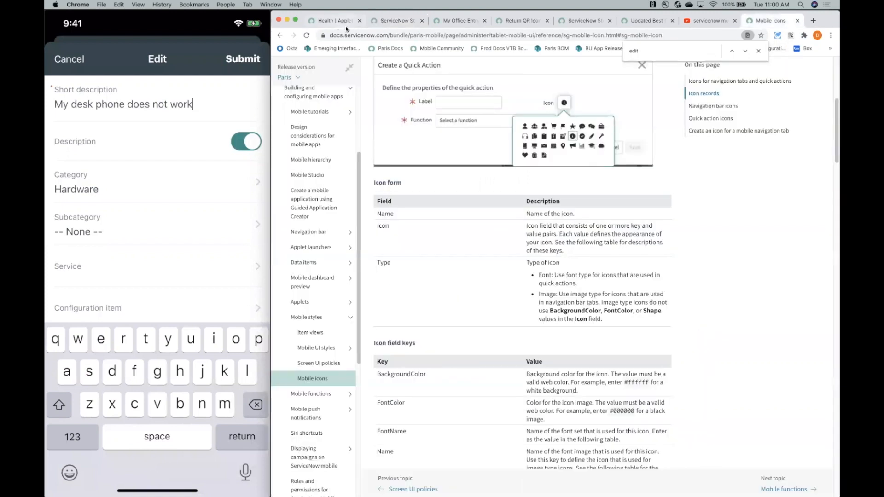
pyautogui.click(336, 23)
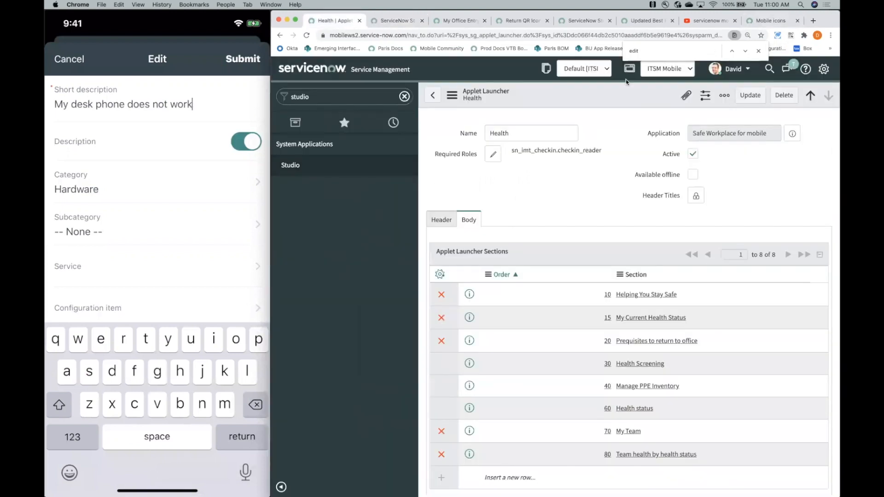
# - Return to the Mobile icons documentation tab and search the web there for "on demand webinars servicenow"
pyautogui.click(766, 21)
pyautogui.click(597, 32)
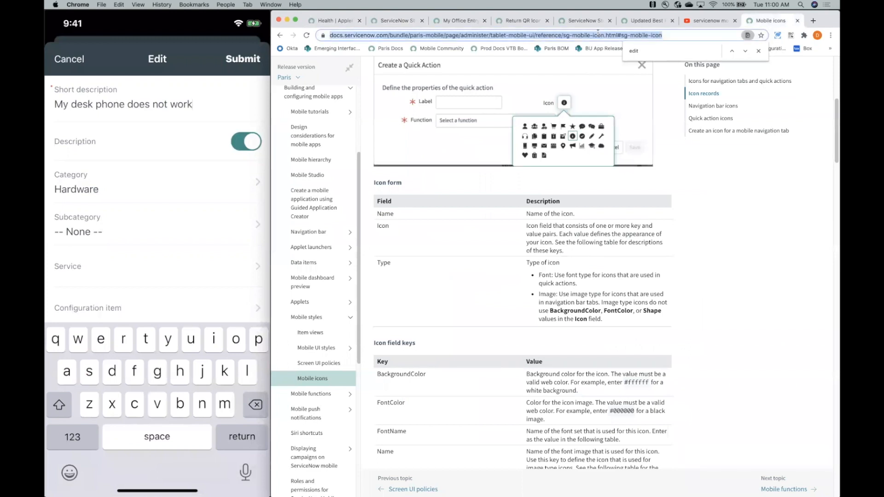
pyautogui.write('on deman')
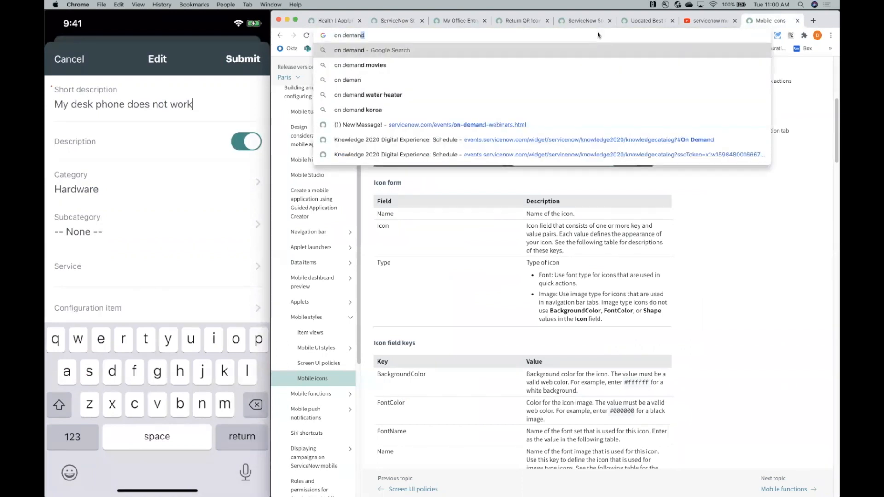
pyautogui.write('d webinars servicenow')
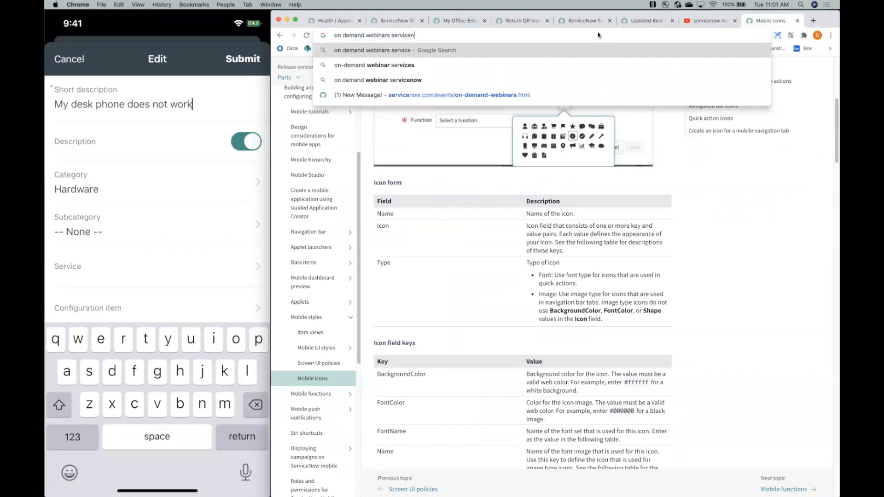
pyautogui.press('Return')
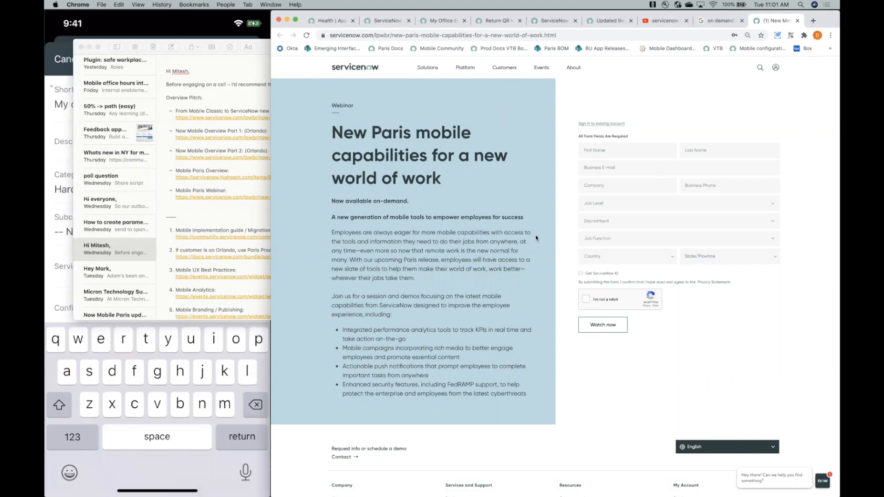
# - Highlight the title of the New Paris mobile capabilities webinar page, and view the Events options on the ServiceNow site
pyautogui.tripleClick(436, 167)
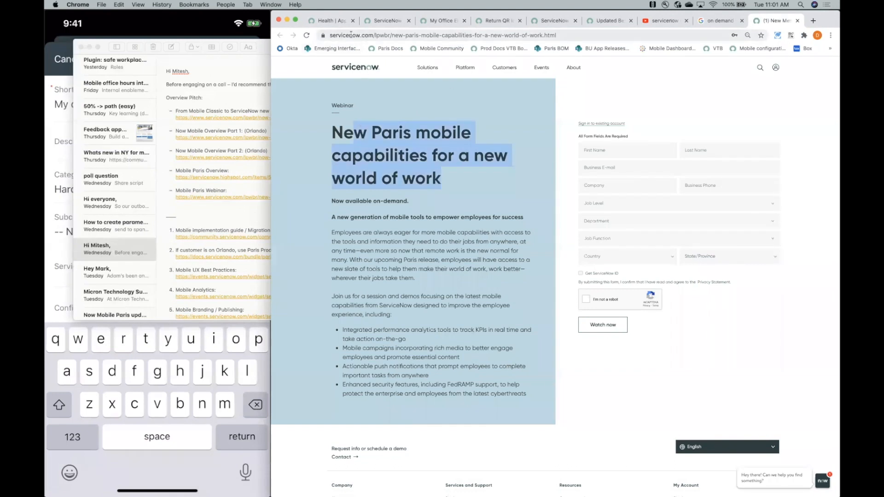
pyautogui.click(372, 36)
pyautogui.click(373, 36)
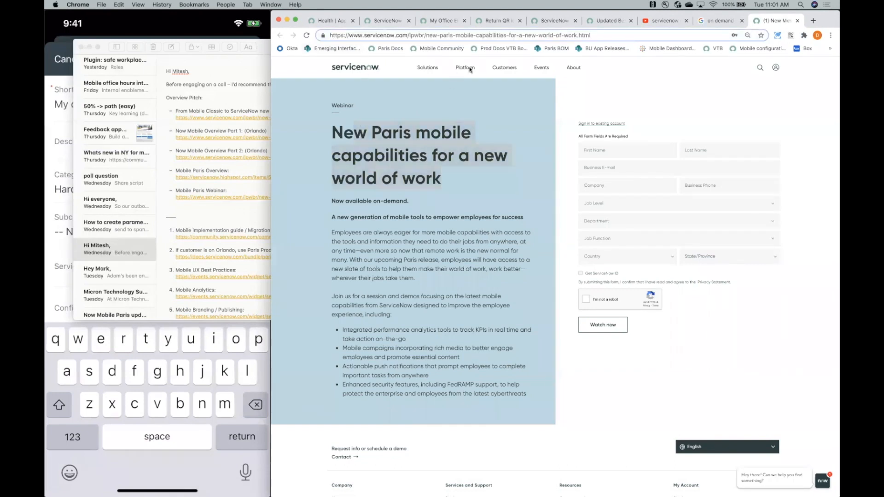
pyautogui.press('Return')
pyautogui.click(547, 72)
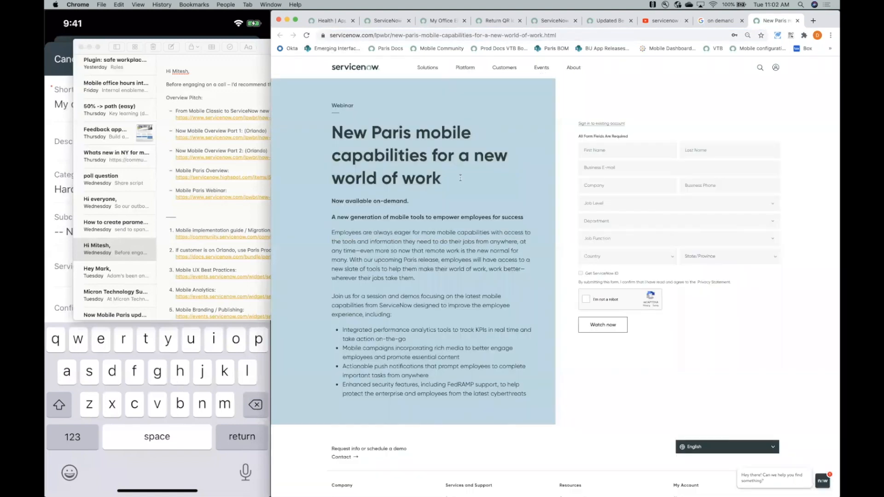
pyautogui.moveTo(456, 182); pyautogui.dragTo(325, 132)
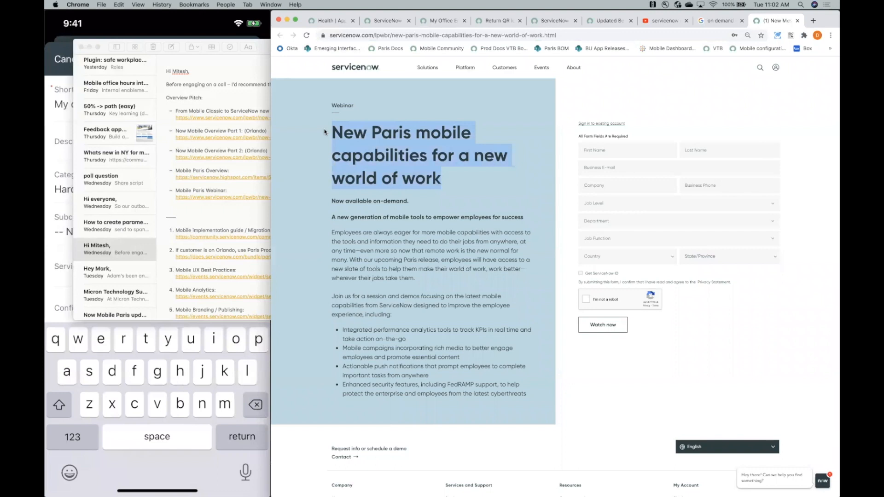